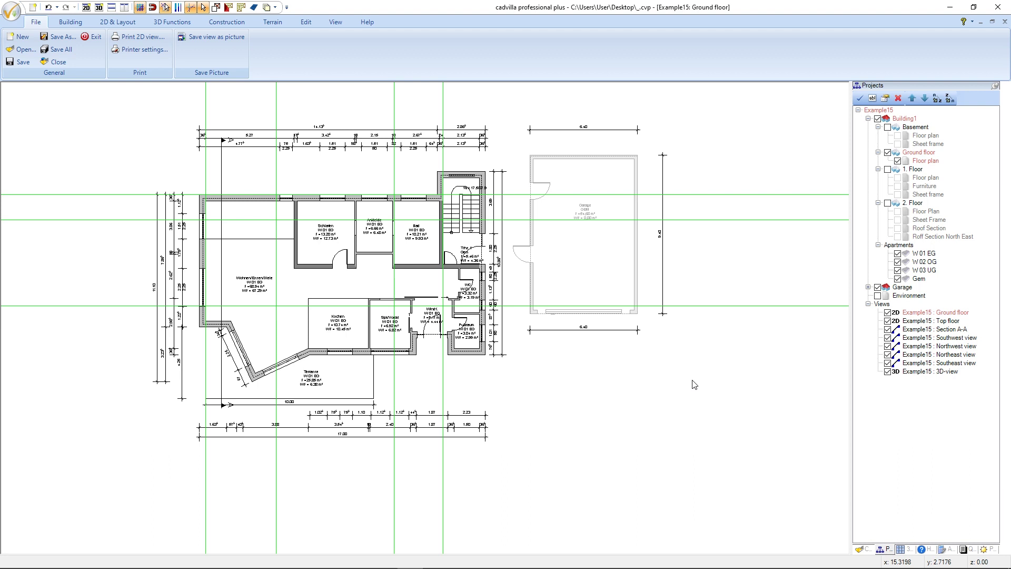
- Hide the green guidelines, the section icons and the section text in the ground floor view
{"action": "left_click", "coordinate": [194, 9]}
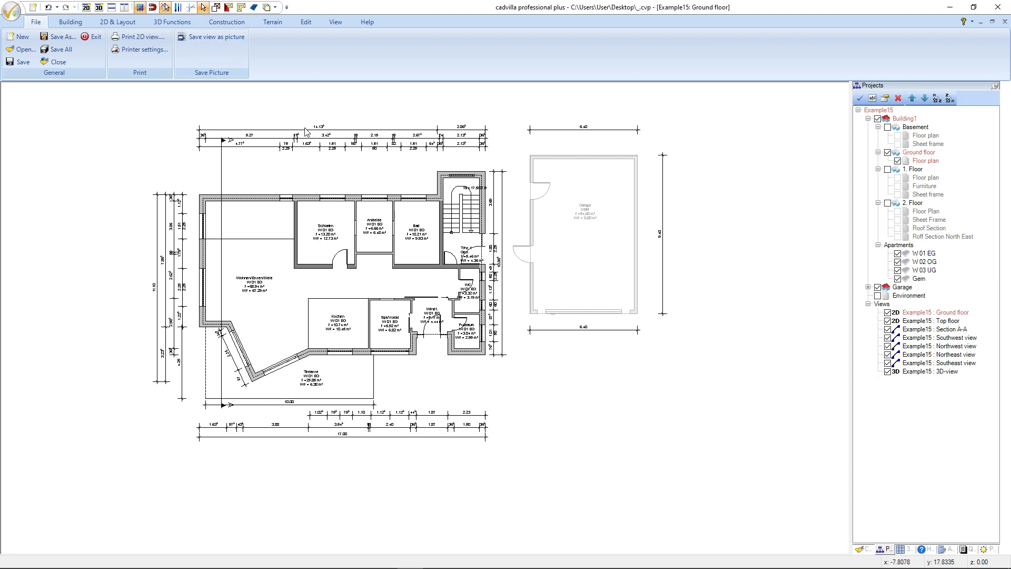
{"action": "right_click", "coordinate": [691, 299]}
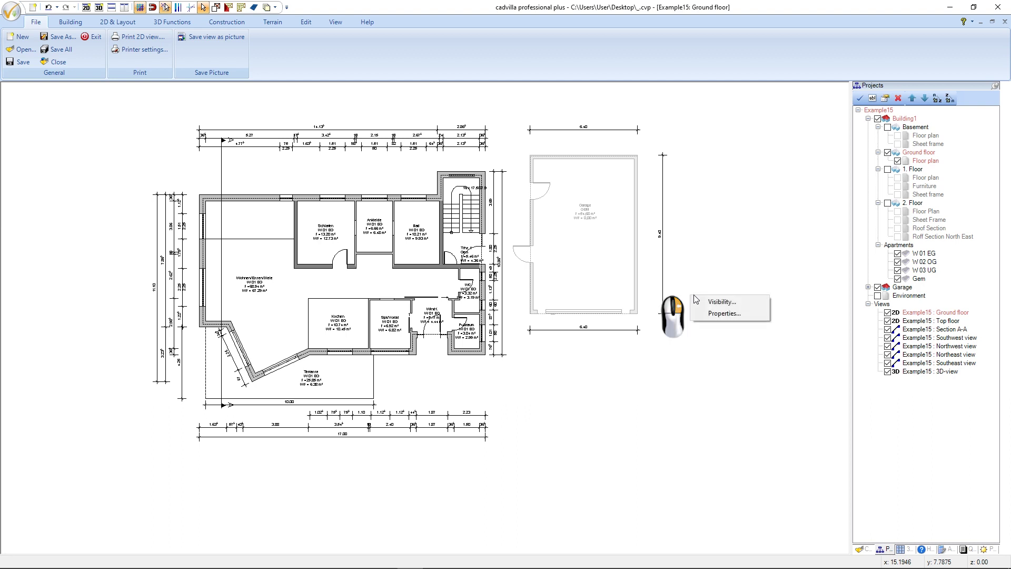
{"action": "left_click", "coordinate": [725, 301]}
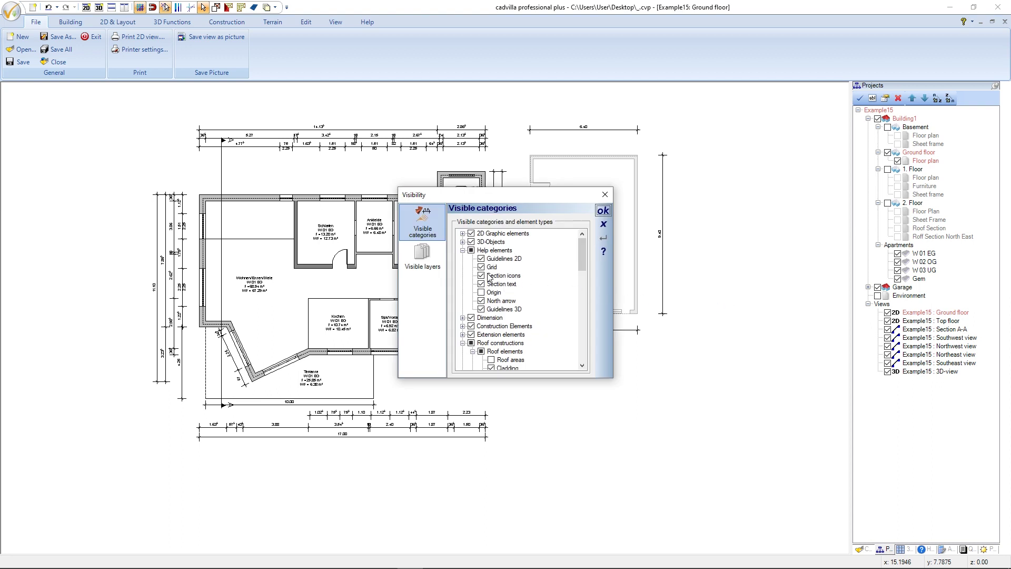
{"action": "left_click", "coordinate": [481, 276]}
{"action": "left_click", "coordinate": [480, 284]}
{"action": "left_click", "coordinate": [602, 211]}
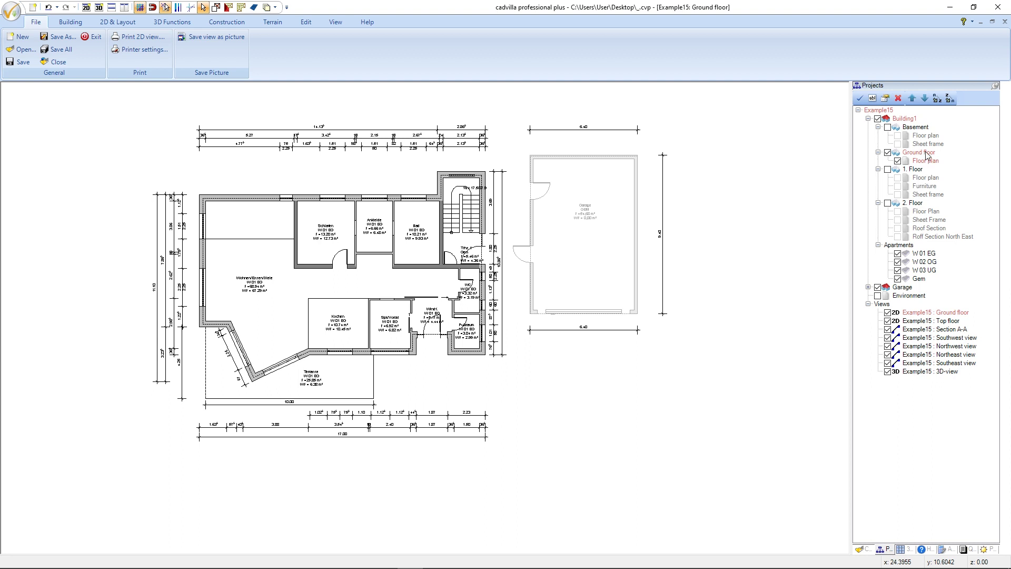
- Create a new layer named "Sheet frame" under the Ground floor of Building1
{"action": "left_click", "coordinate": [926, 154]}
{"action": "right_click", "coordinate": [926, 154]}
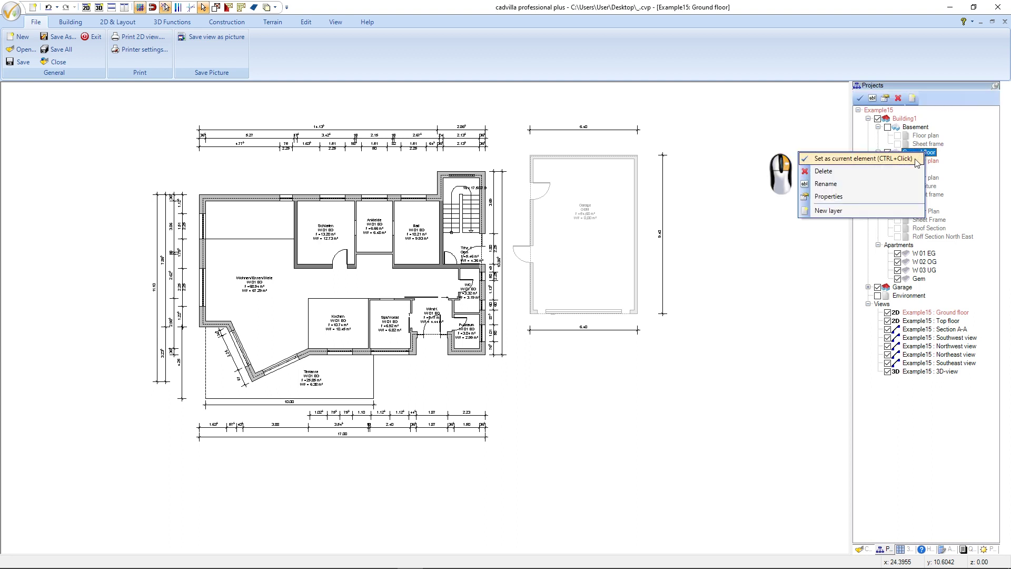
{"action": "left_click", "coordinate": [890, 213]}
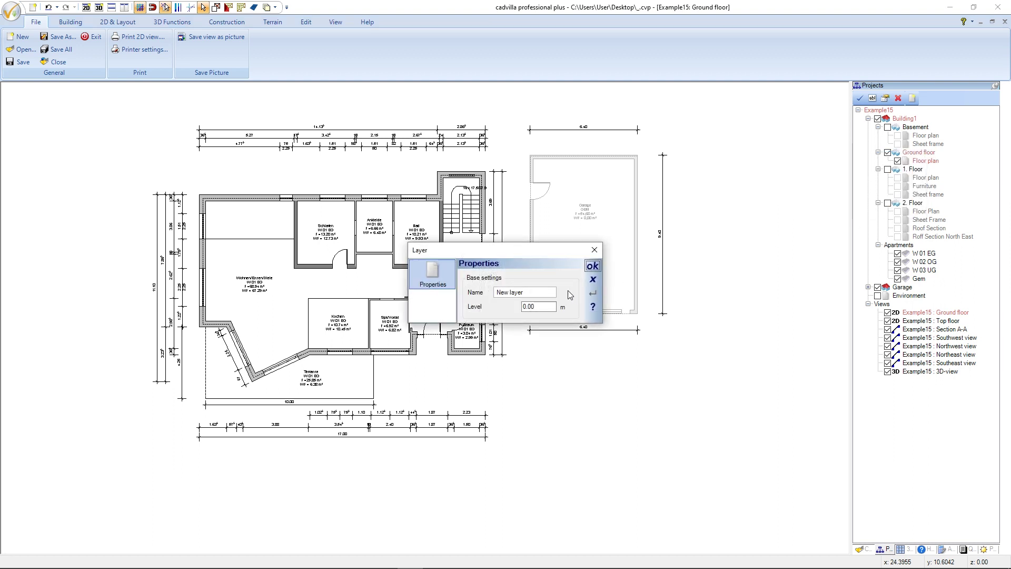
{"action": "left_click_drag", "start_coordinate": [548, 291], "coordinate": [467, 289]}
{"action": "type", "text": "Sheet frame"}
{"action": "left_click", "coordinate": [592, 266]}
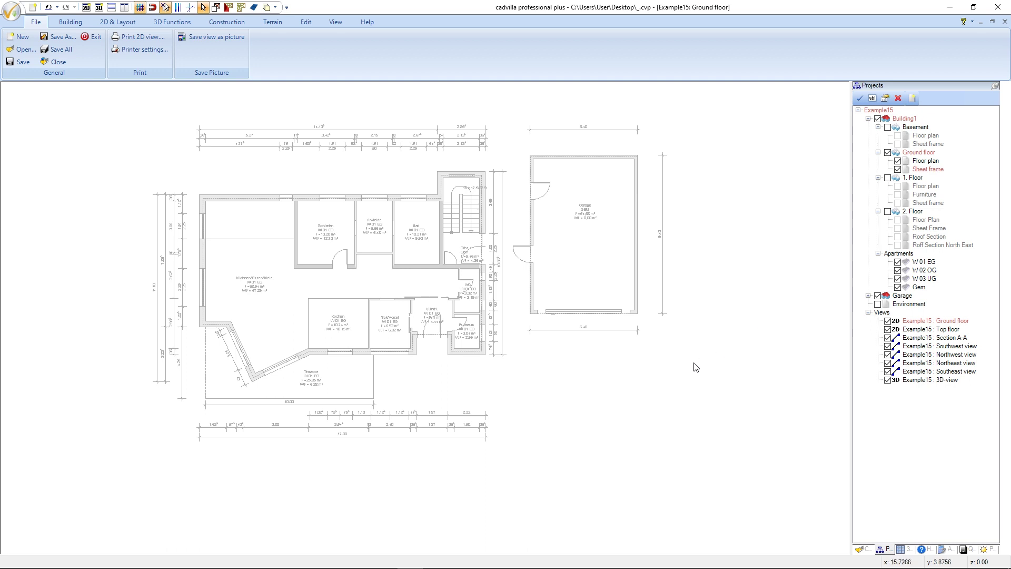
- Check the scale in the ground floor 2D view's properties
{"action": "right_click", "coordinate": [624, 383]}
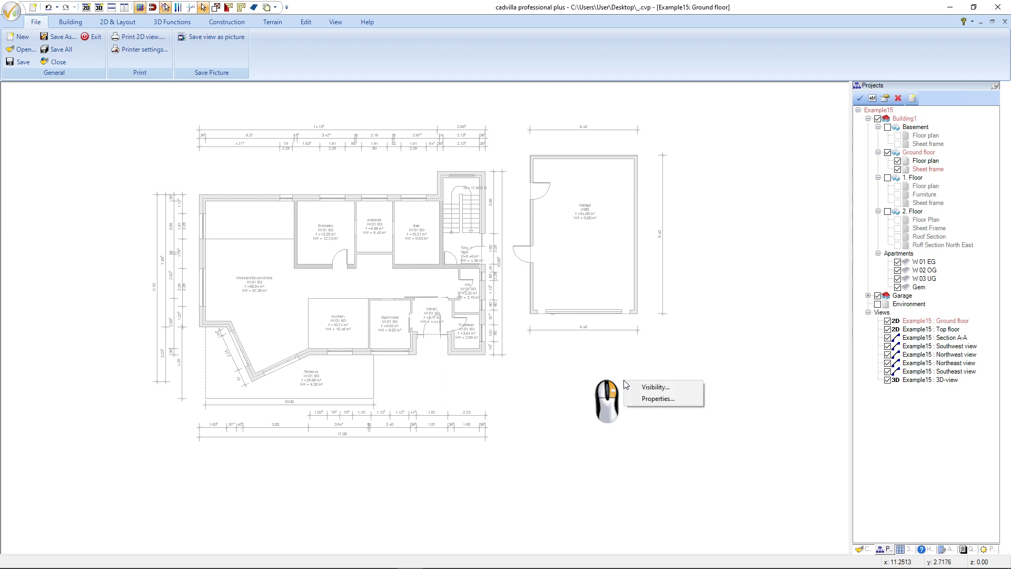
{"action": "left_click", "coordinate": [678, 399]}
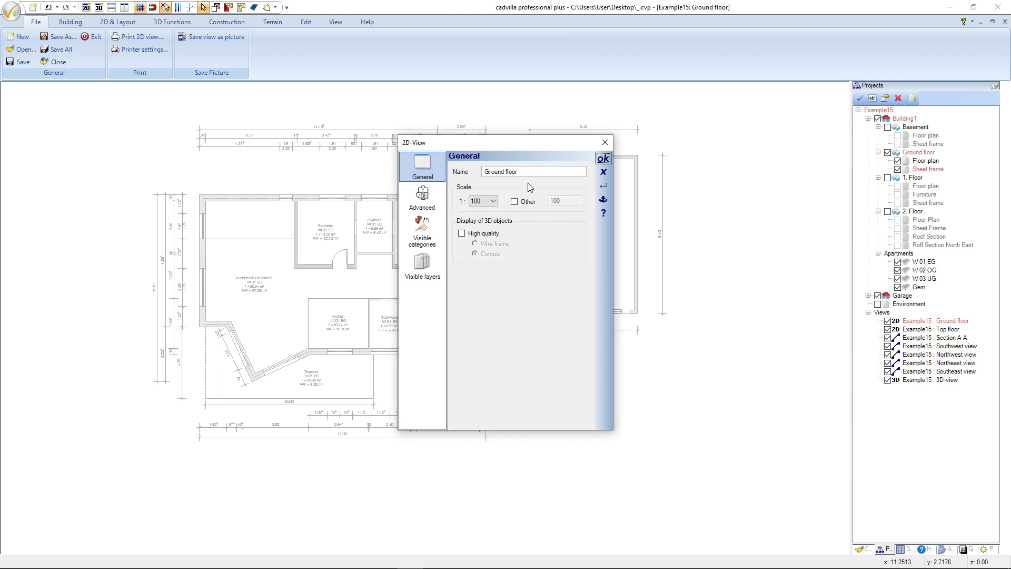
{"action": "left_click", "coordinate": [603, 159]}
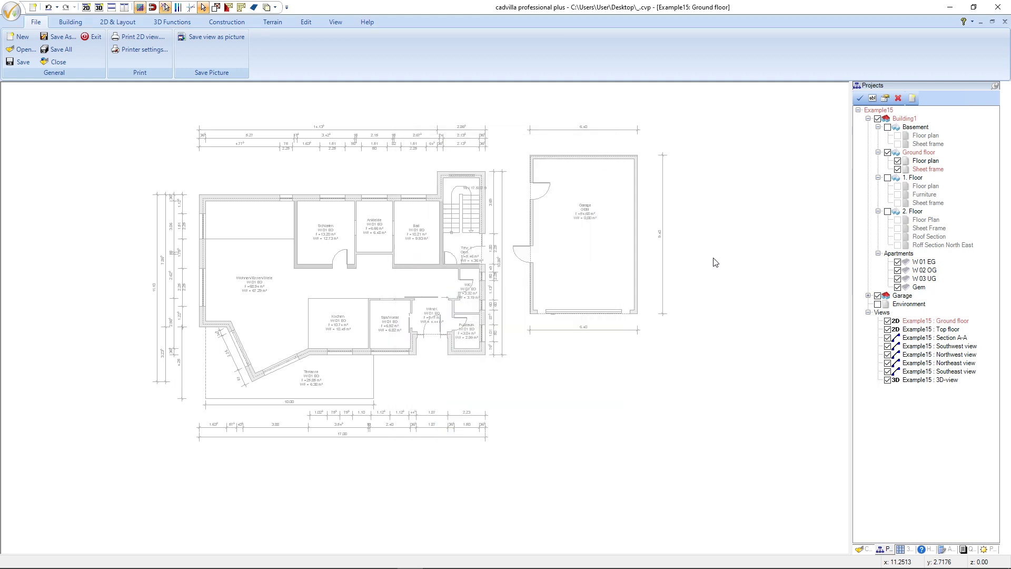
- Insert the 2D sheet frame DIN_A3-1_100.cys so that it encloses the floor plan and the garage
{"action": "left_click", "coordinate": [863, 550]}
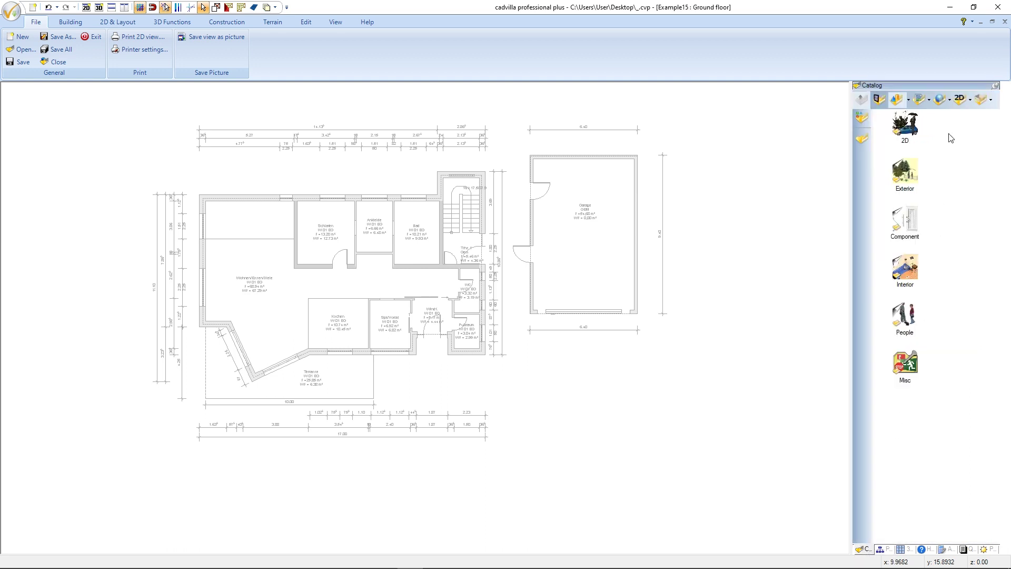
{"action": "left_click", "coordinate": [957, 103]}
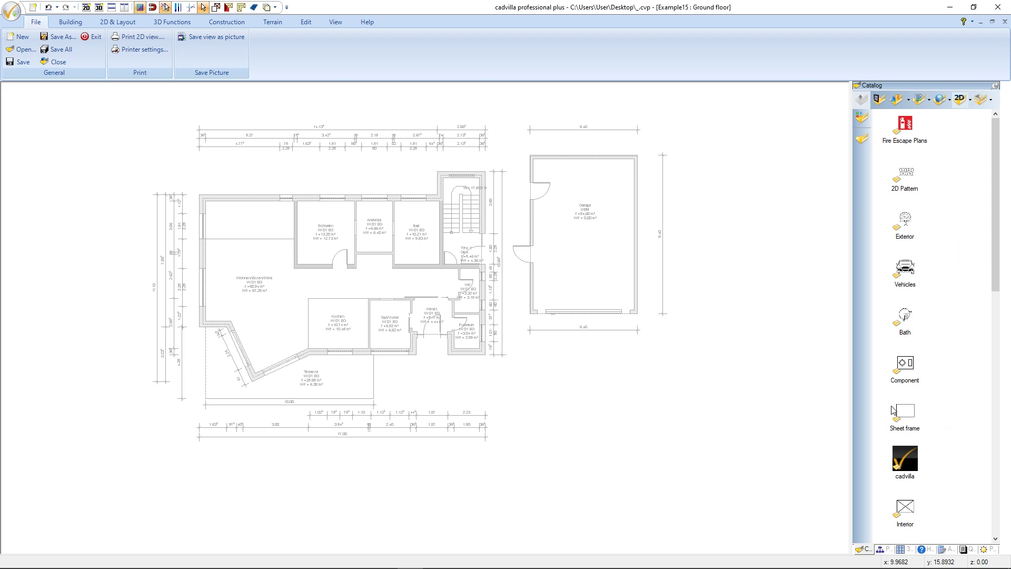
{"action": "double_click", "coordinate": [910, 413]}
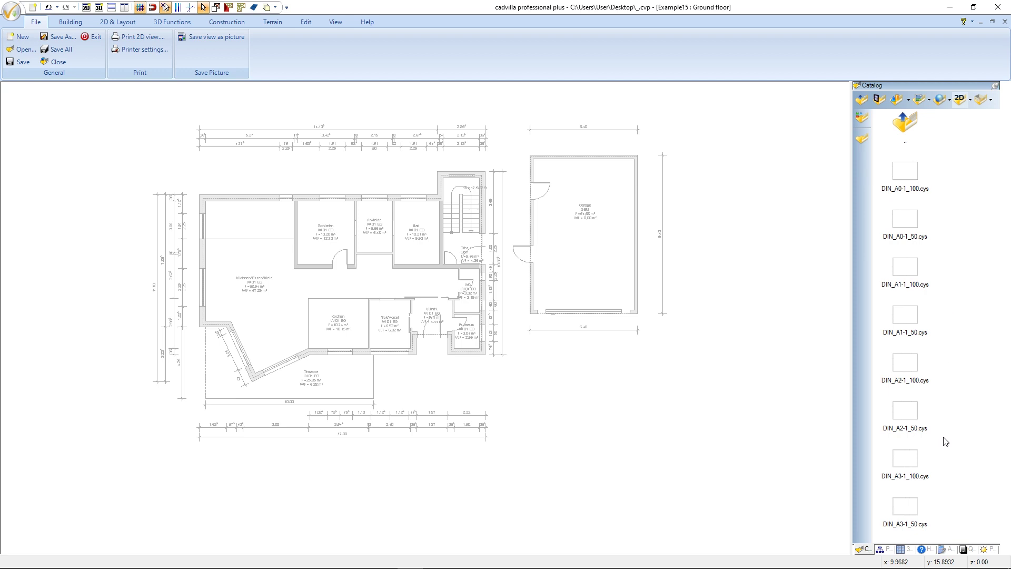
{"action": "left_click", "coordinate": [909, 459]}
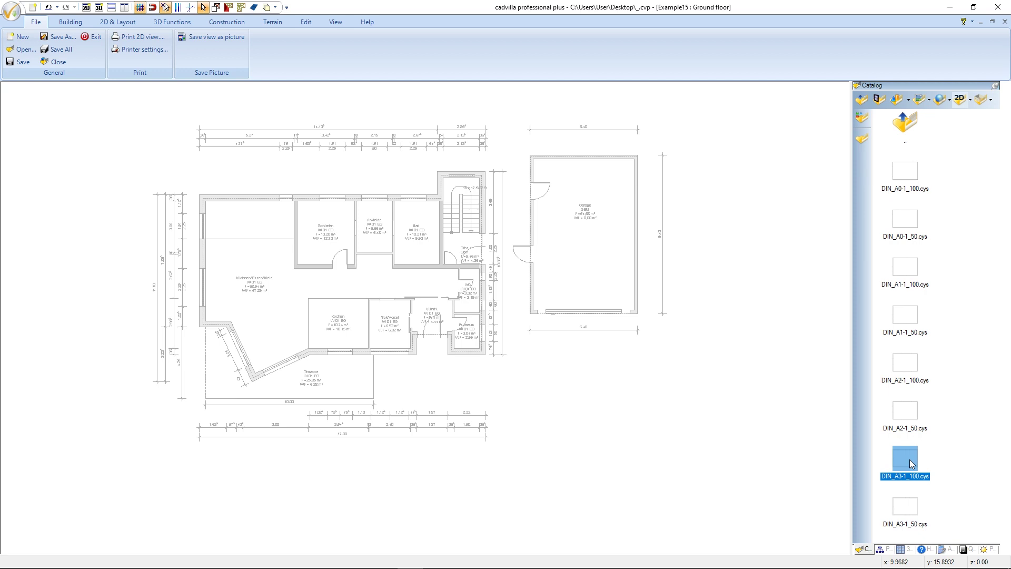
{"action": "left_click_drag", "start_coordinate": [912, 463], "coordinate": [398, 279]}
{"action": "scroll", "coordinate": [404, 235], "scroll_direction": "down", "scroll_amount": 1}
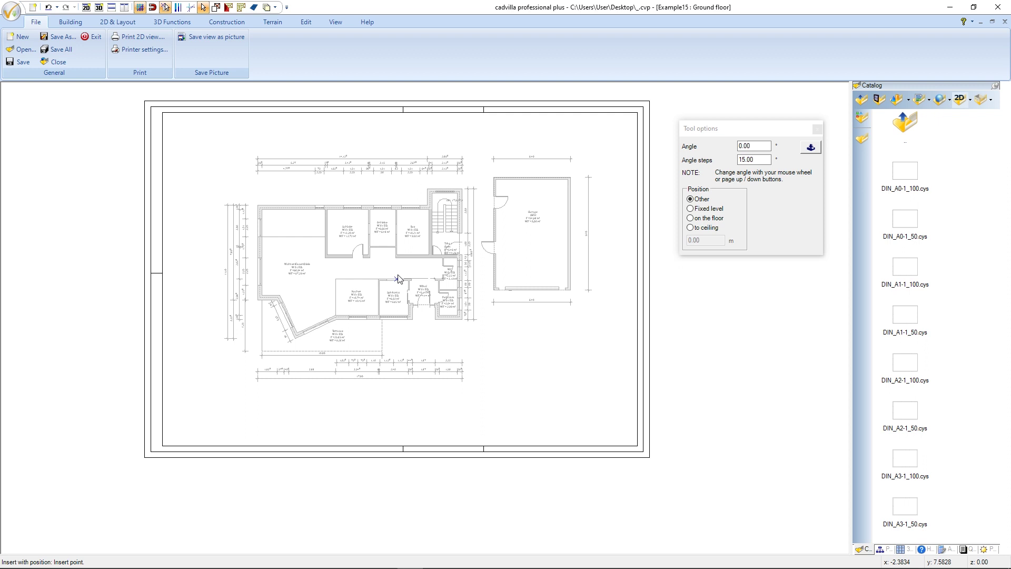
{"action": "left_click", "coordinate": [398, 280]}
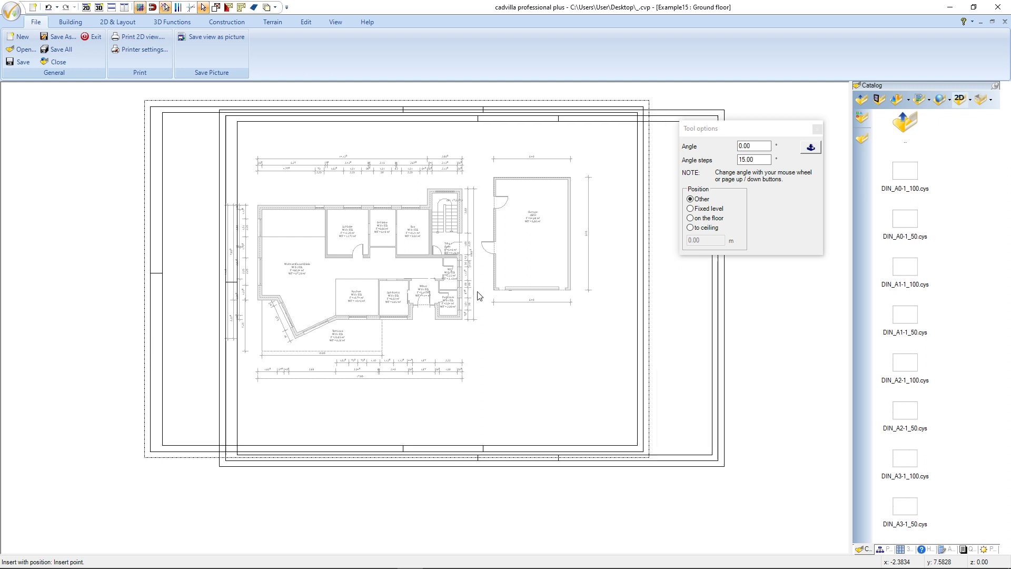
{"action": "key", "text": "Escape"}
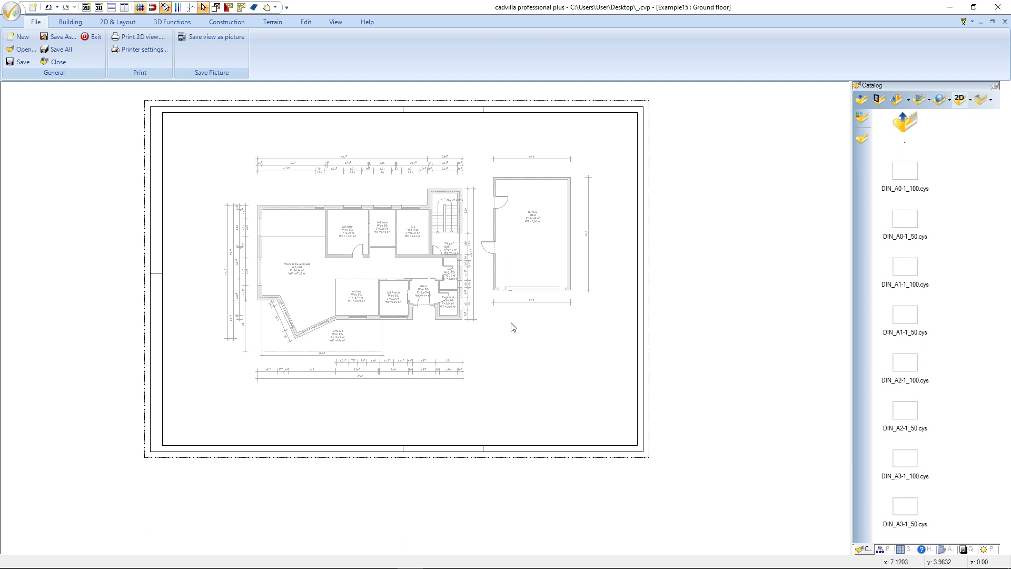
- Find the title blocks among the 2D catalog symbols and start inserting the one named "title block" into the drawing
{"action": "double_click", "coordinate": [909, 129]}
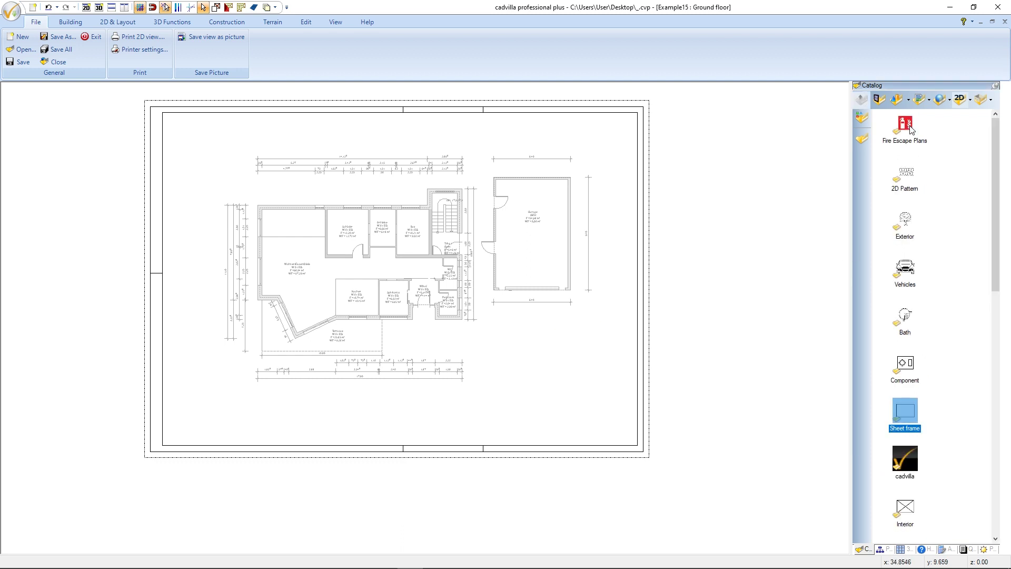
{"action": "scroll", "coordinate": [932, 276], "scroll_direction": "down", "scroll_amount": 3}
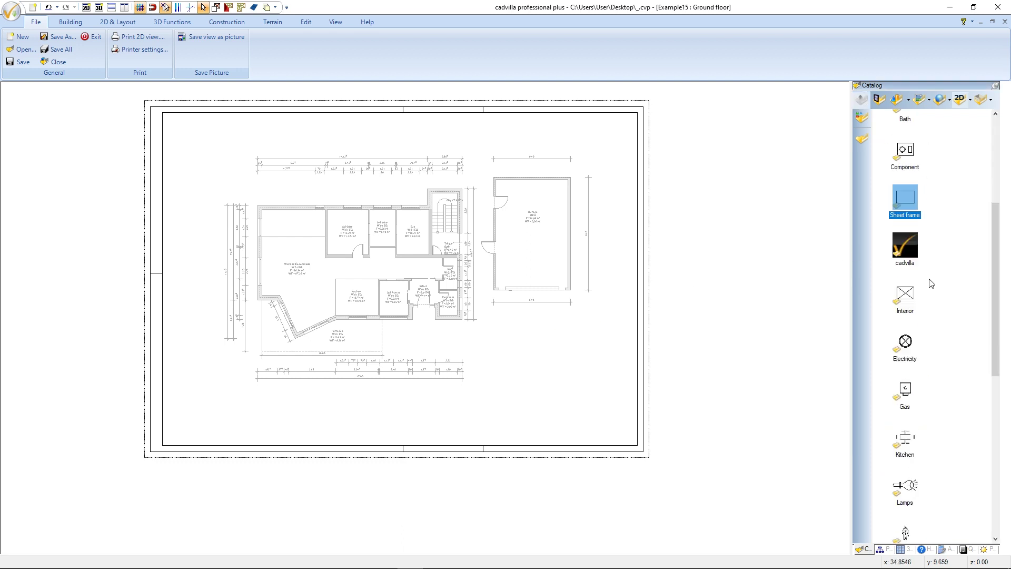
{"action": "scroll", "coordinate": [929, 283], "scroll_direction": "down", "scroll_amount": 2}
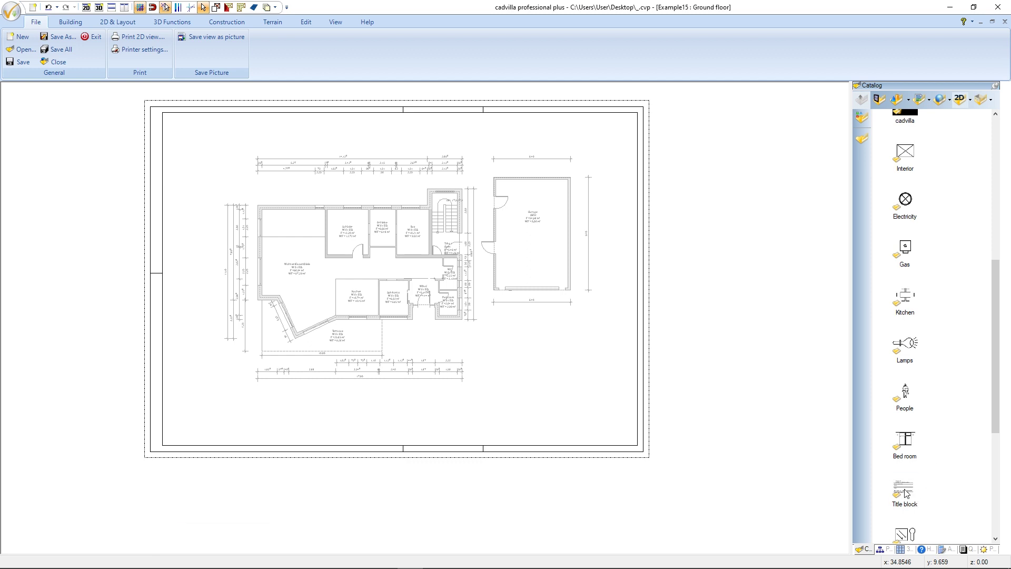
{"action": "double_click", "coordinate": [905, 492]}
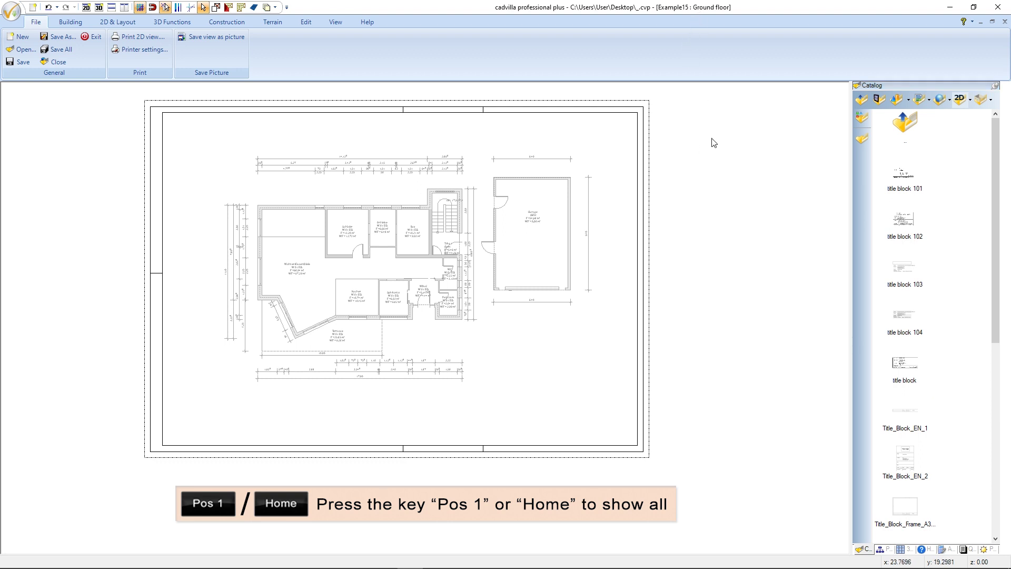
{"action": "key", "text": "Home"}
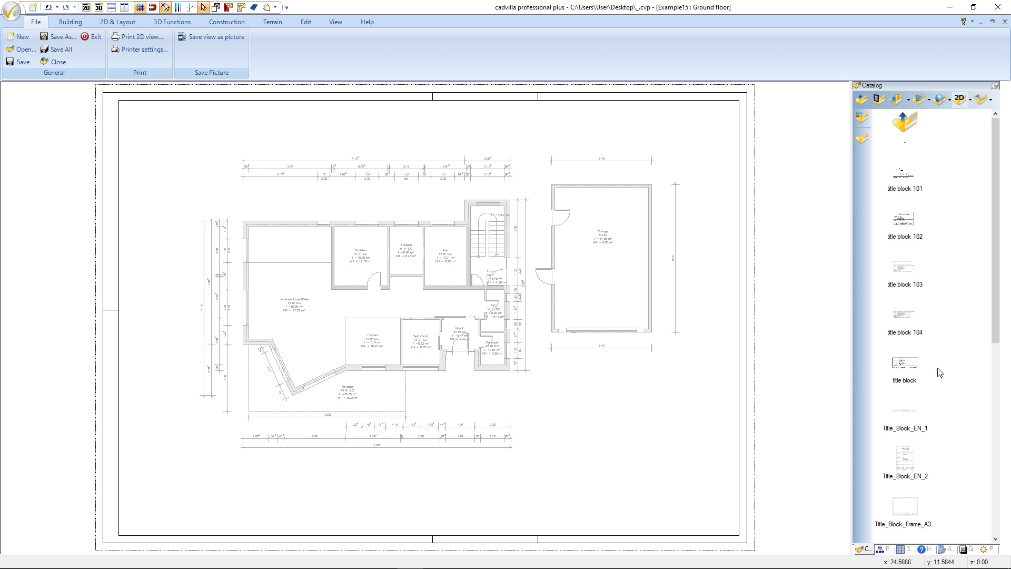
{"action": "left_click", "coordinate": [903, 368]}
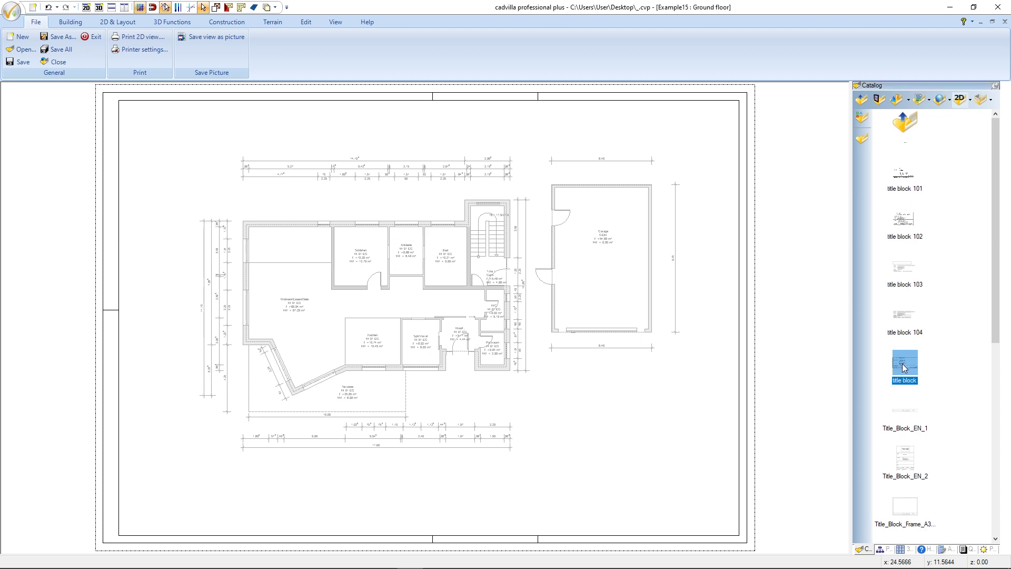
{"action": "left_click_drag", "start_coordinate": [904, 367], "coordinate": [630, 426]}
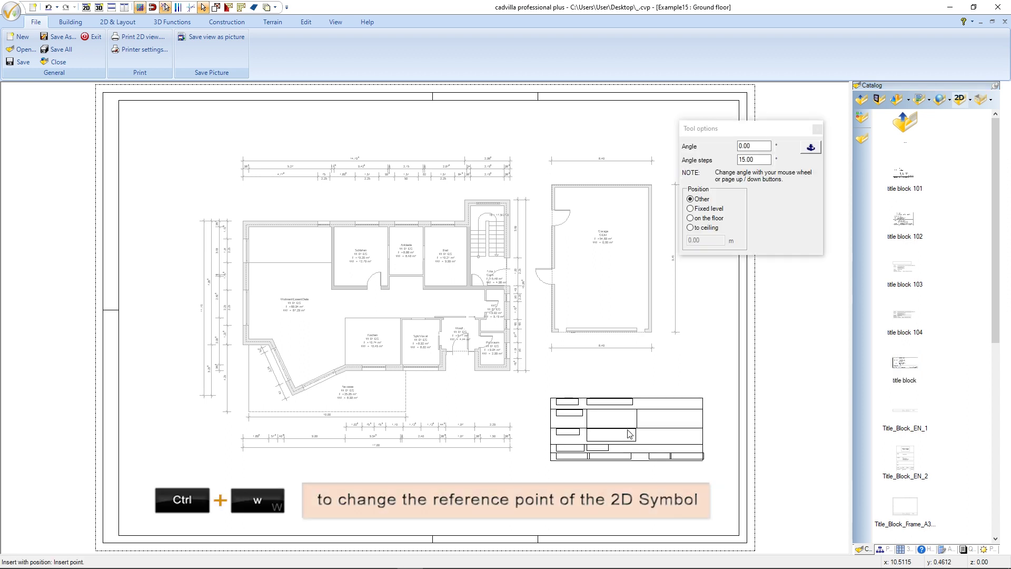
- Switch the title block's reference point to its lower-right corner and place it in the lower-right corner of the inner sheet frame
{"action": "key", "text": "ctrl+w"}
{"action": "key", "text": "ctrl+w"}
{"action": "key", "text": "ctrl+w"}
{"action": "key", "text": "ctrl+w"}
{"action": "key", "text": "ctrl+w"}
{"action": "key", "text": "ctrl+w"}
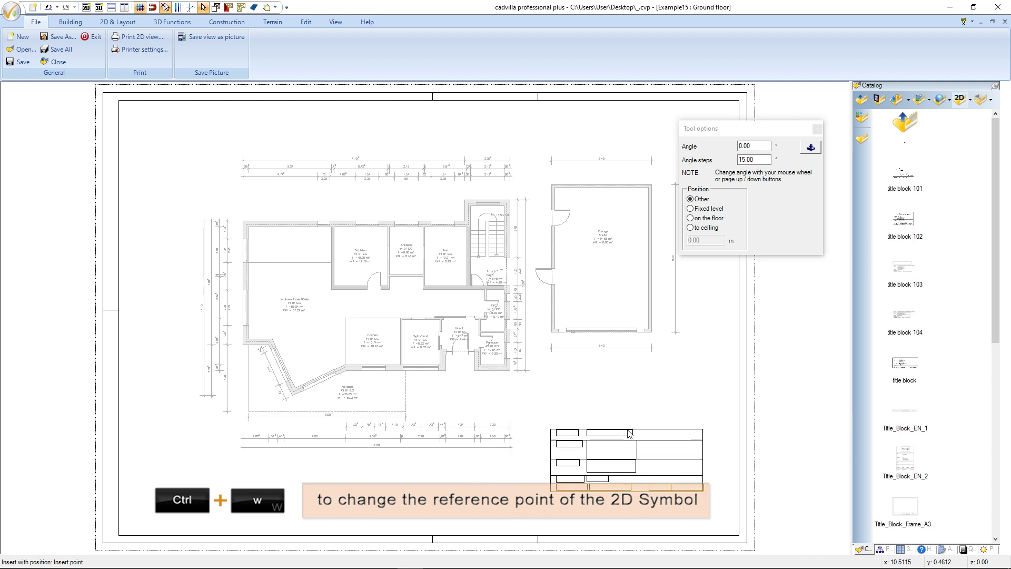
{"action": "key", "text": "ctrl+w"}
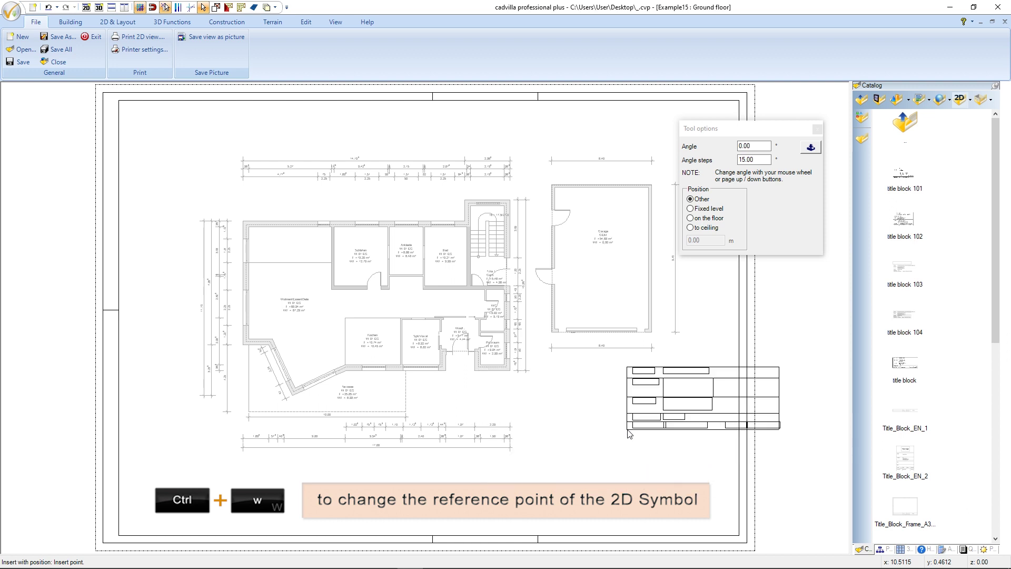
{"action": "key", "text": "ctrl+w"}
{"action": "key", "text": "ctrl+w"}
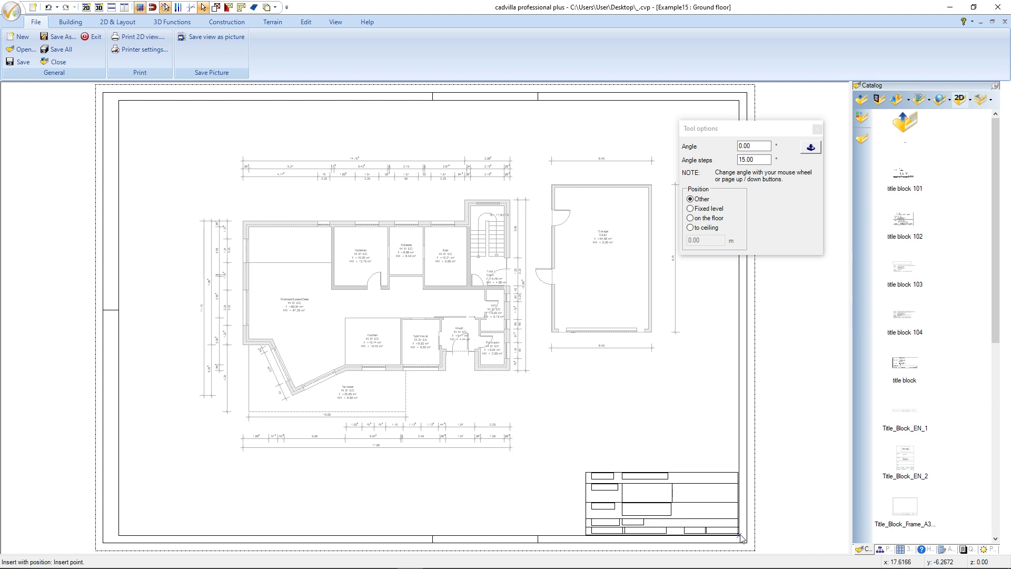
{"action": "left_click", "coordinate": [739, 534]}
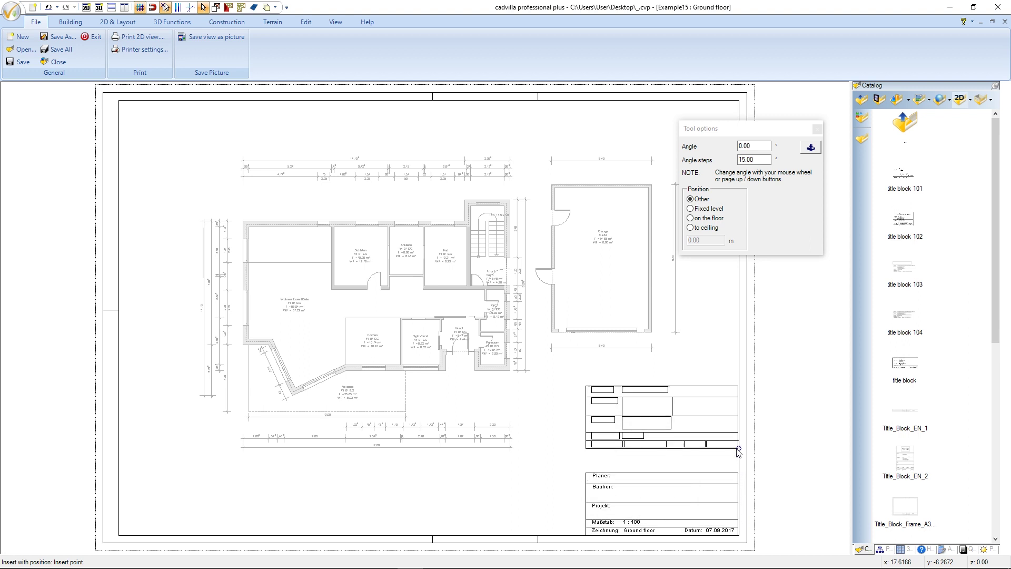
{"action": "key", "text": "Escape"}
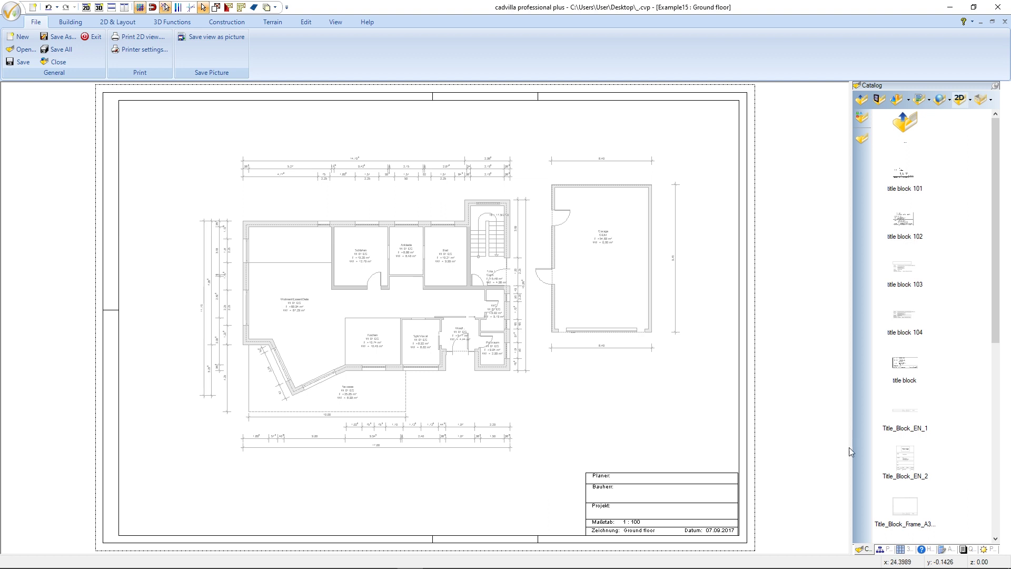
- Insert a labelling text reading "Ground floor" above the floor plan, inside the sheet frame
{"action": "left_click", "coordinate": [885, 551]}
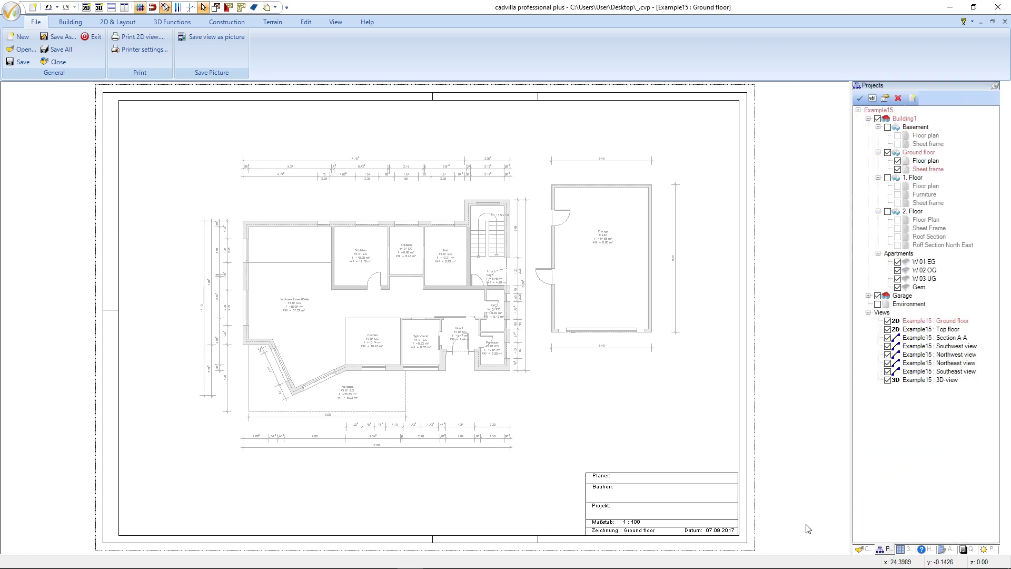
{"action": "left_click", "coordinate": [128, 27]}
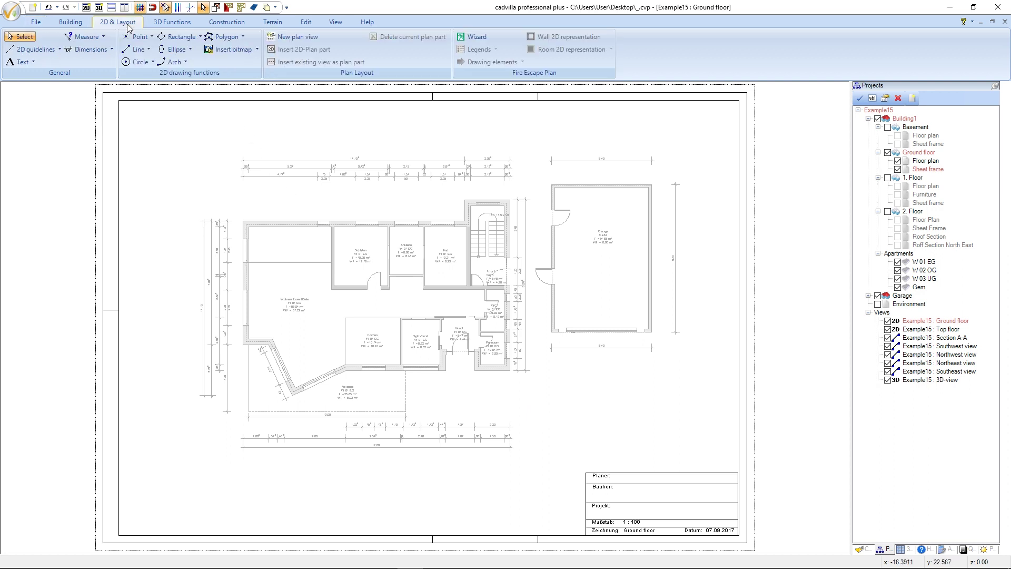
{"action": "left_click", "coordinate": [33, 62]}
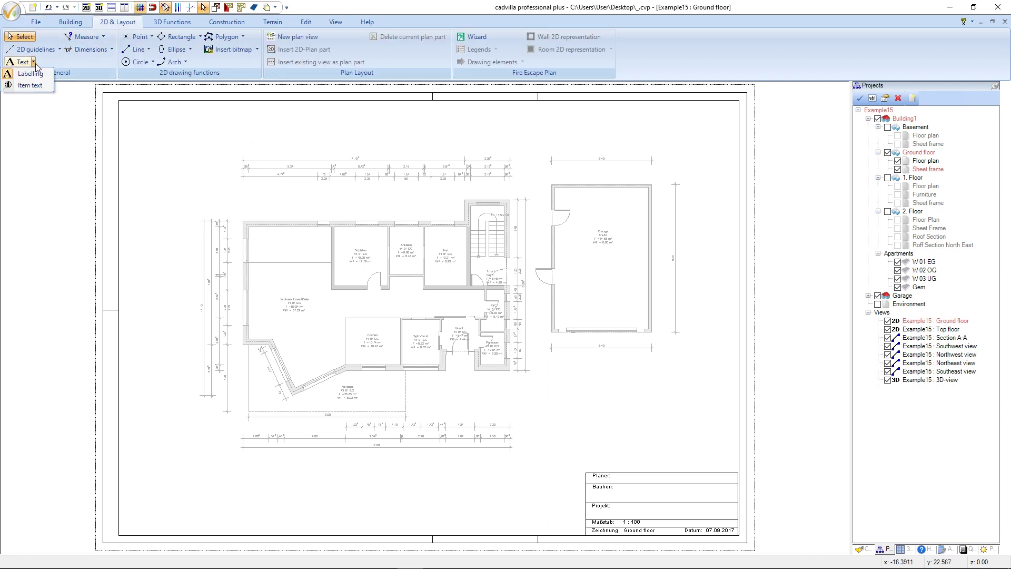
{"action": "left_click", "coordinate": [36, 74]}
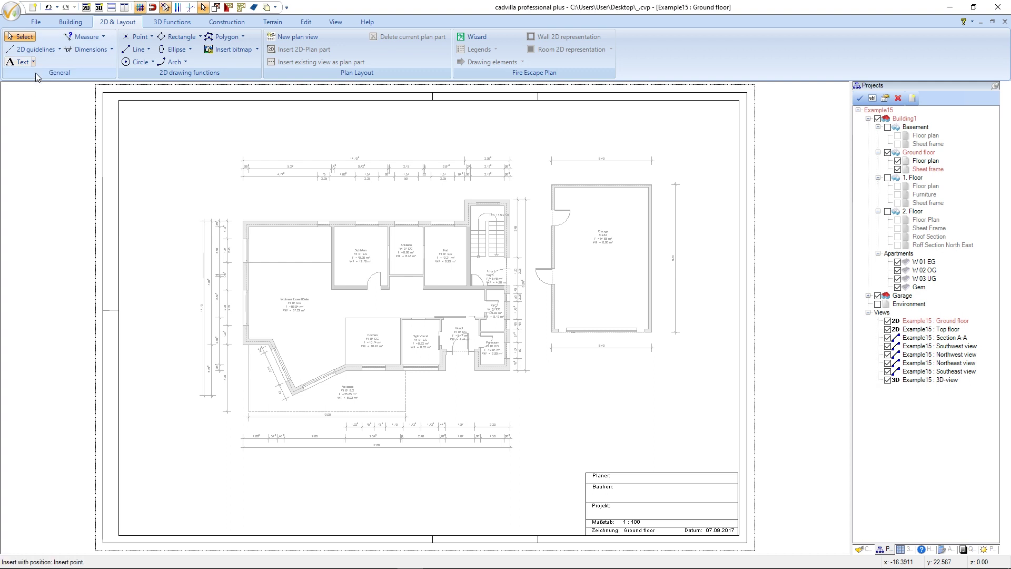
{"action": "left_click", "coordinate": [411, 132]}
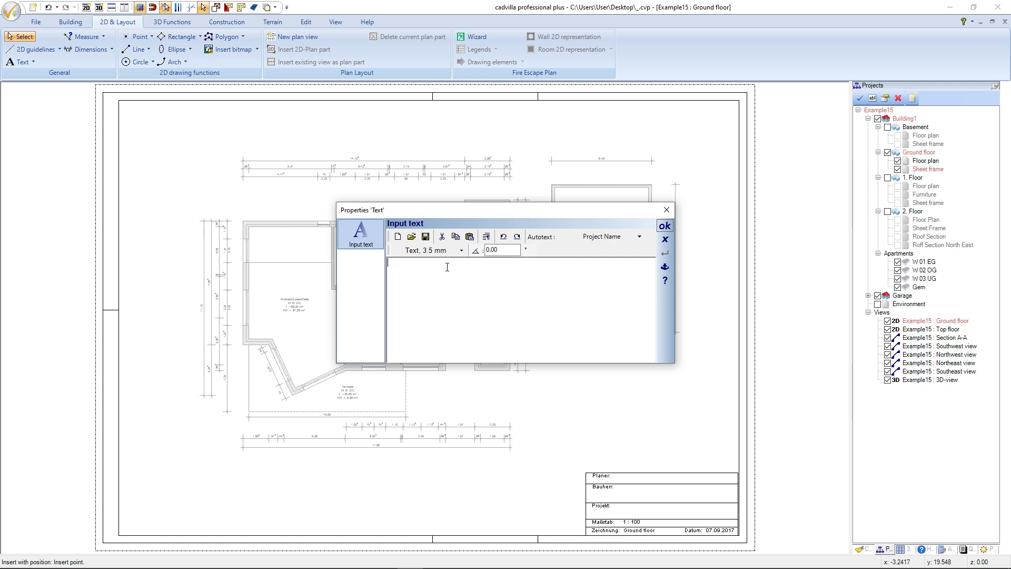
{"action": "type", "text": "Ground floor"}
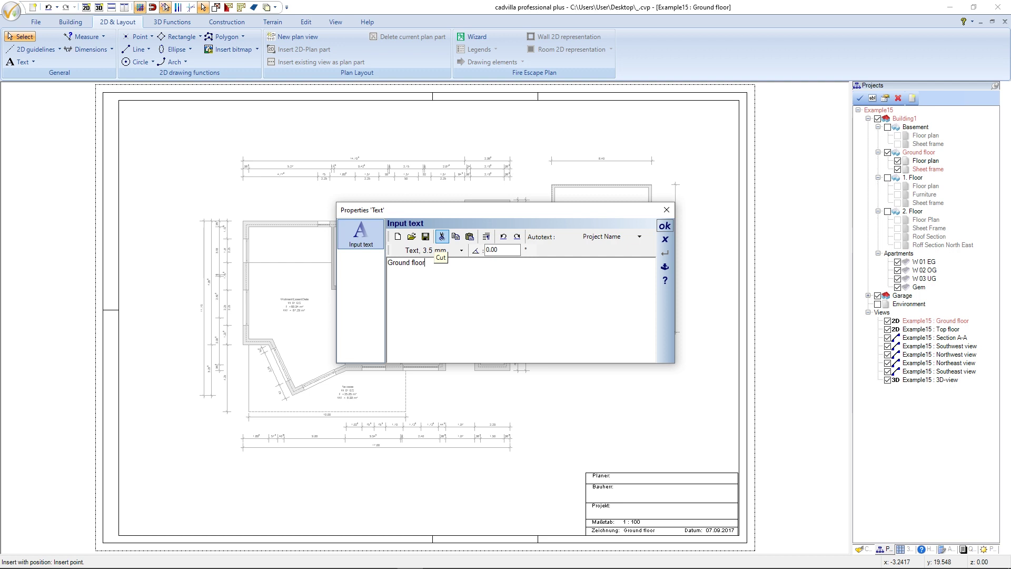
- Make the heading text bold, link its font size to the scale at 1 m, and finish inserting it
{"action": "left_click", "coordinate": [441, 252]}
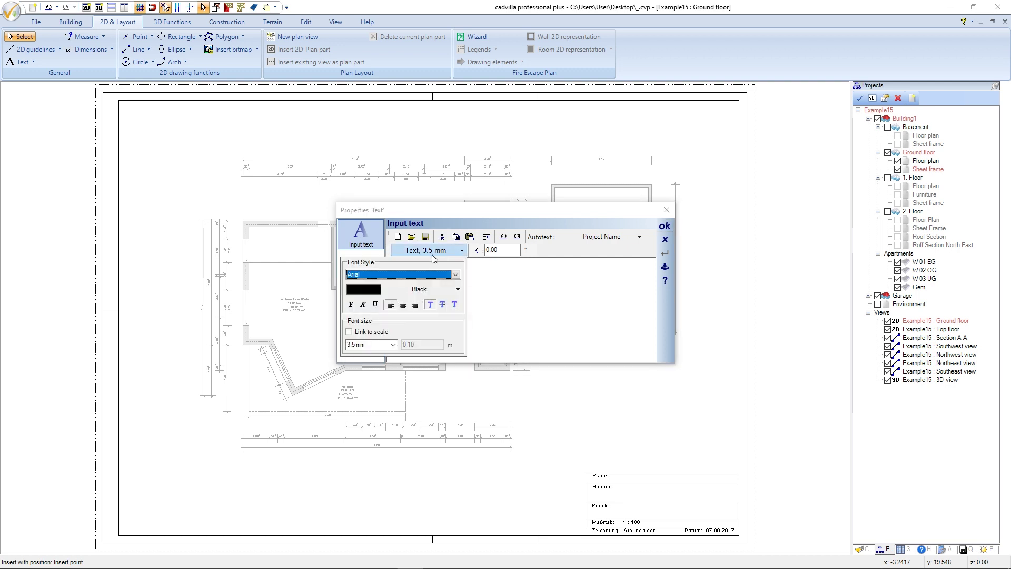
{"action": "left_click", "coordinate": [353, 305]}
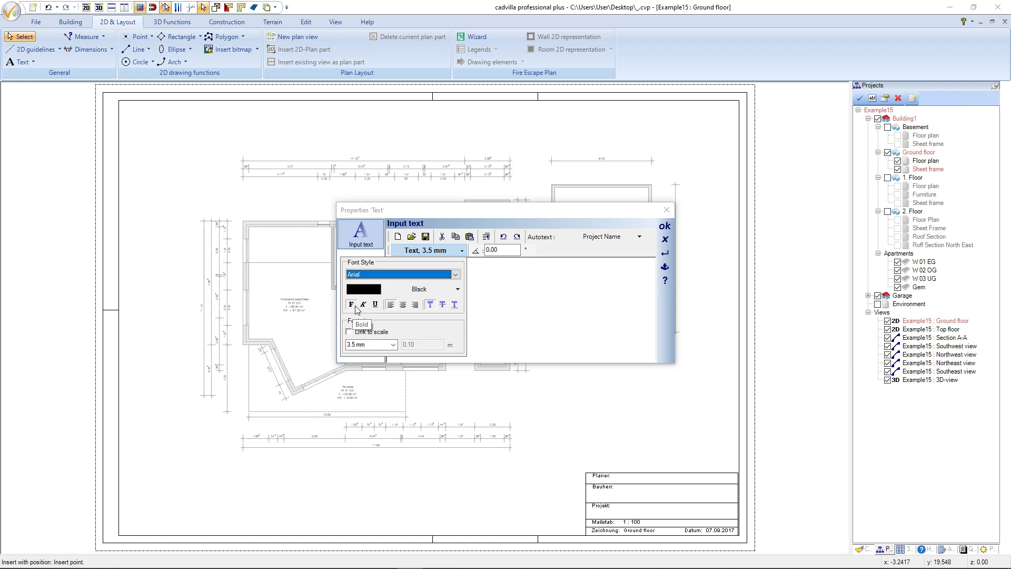
{"action": "left_click", "coordinate": [349, 333]}
{"action": "left_click_drag", "start_coordinate": [412, 345], "coordinate": [398, 345]}
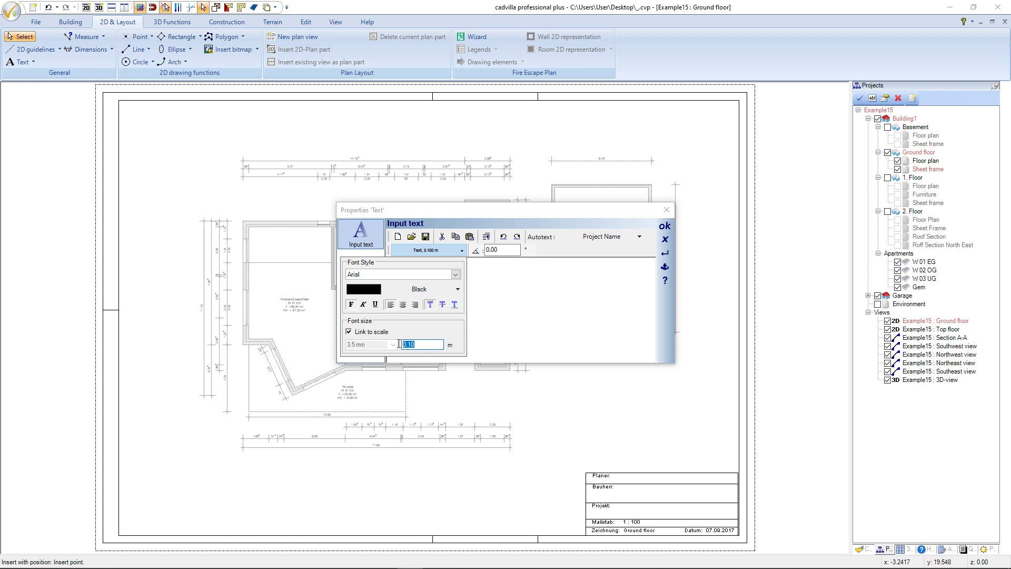
{"action": "type", "text": "1"}
{"action": "key", "text": "Return"}
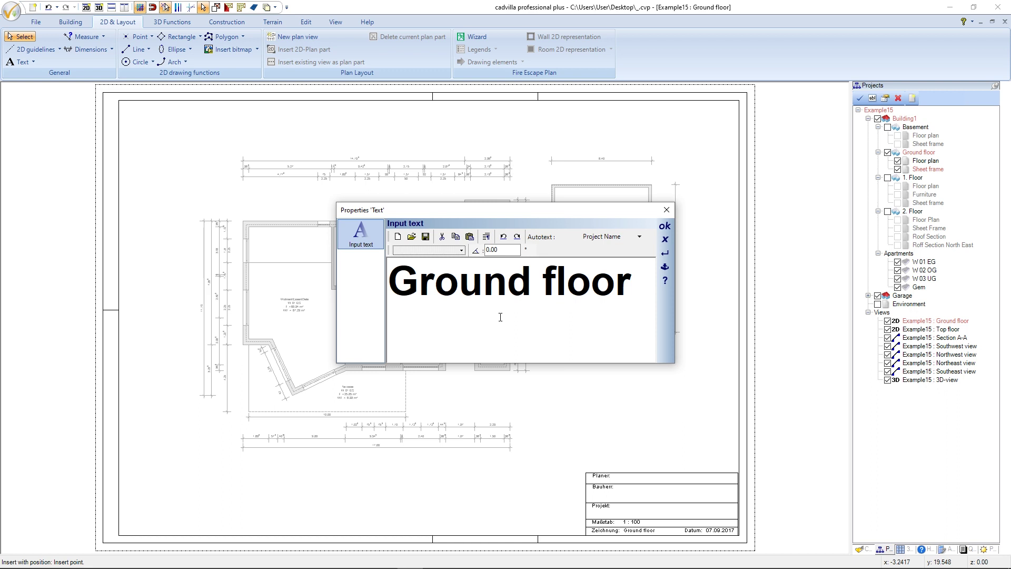
{"action": "left_click", "coordinate": [665, 226]}
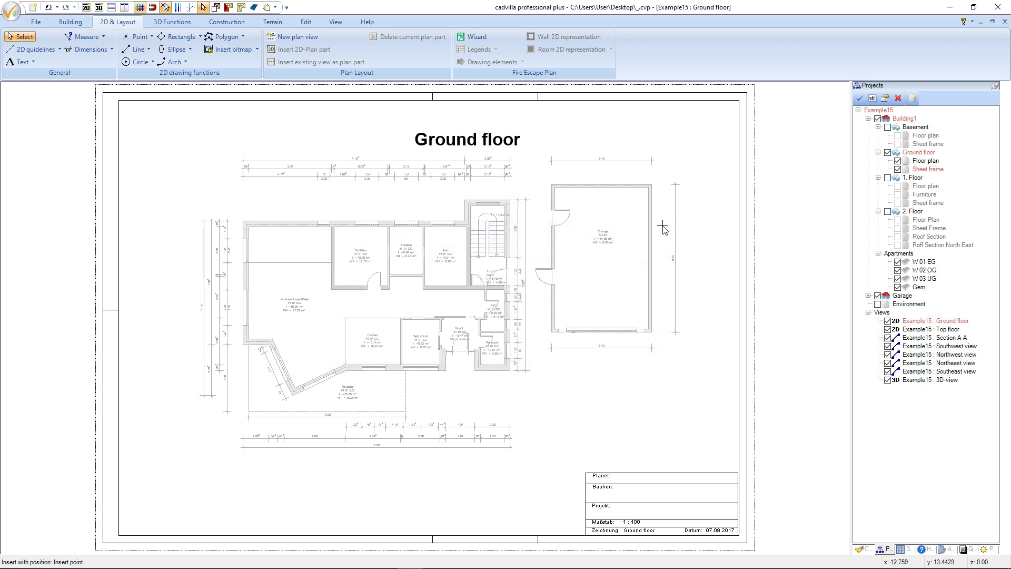
{"action": "key", "text": "Escape"}
- Move the "Ground floor" heading with a reference point by about -1.71 m in x and 0.80 m in y
{"action": "left_click", "coordinate": [515, 143]}
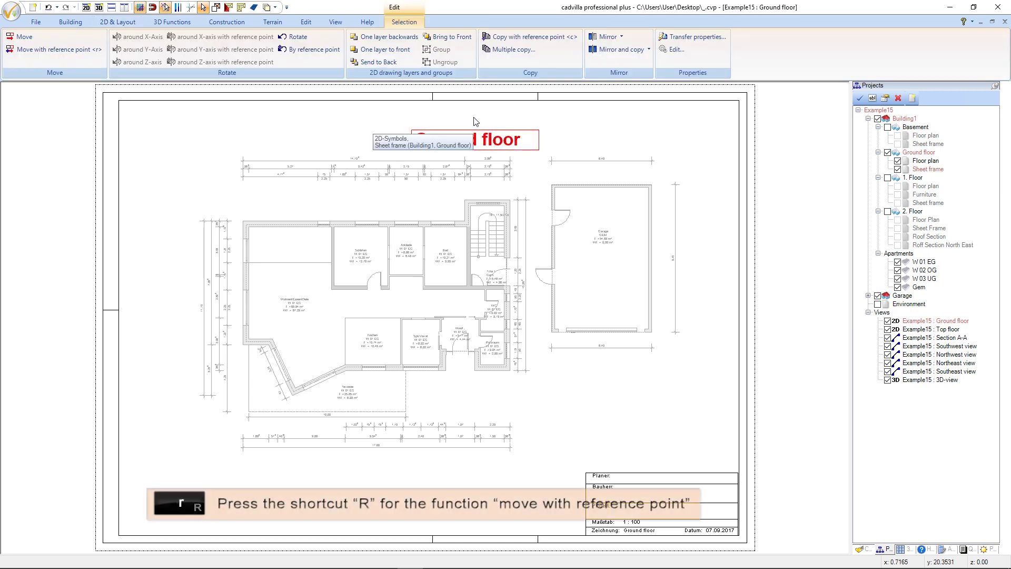
{"action": "key", "text": "r"}
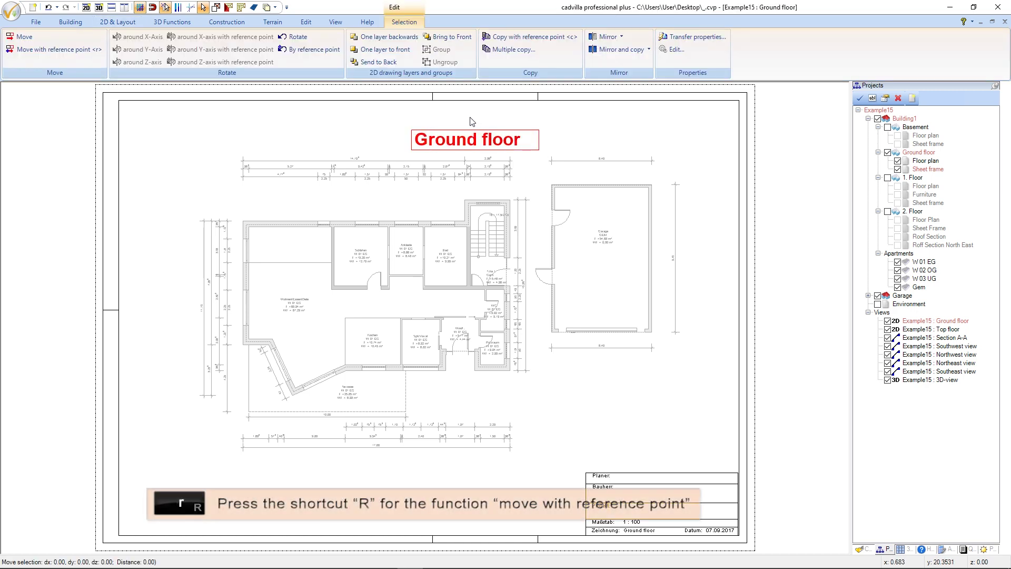
{"action": "left_click", "coordinate": [472, 150]}
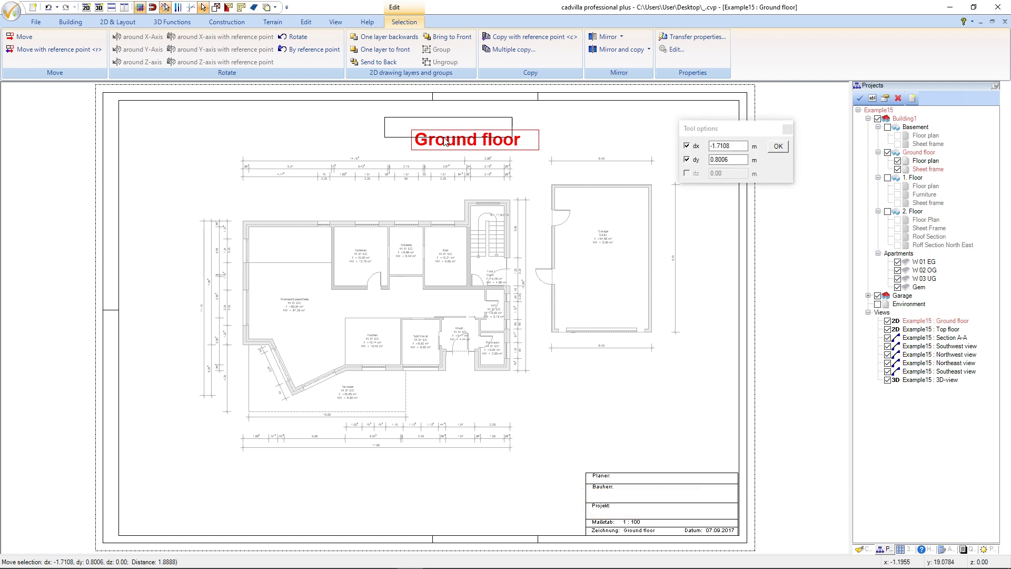
{"action": "key", "text": "Escape"}
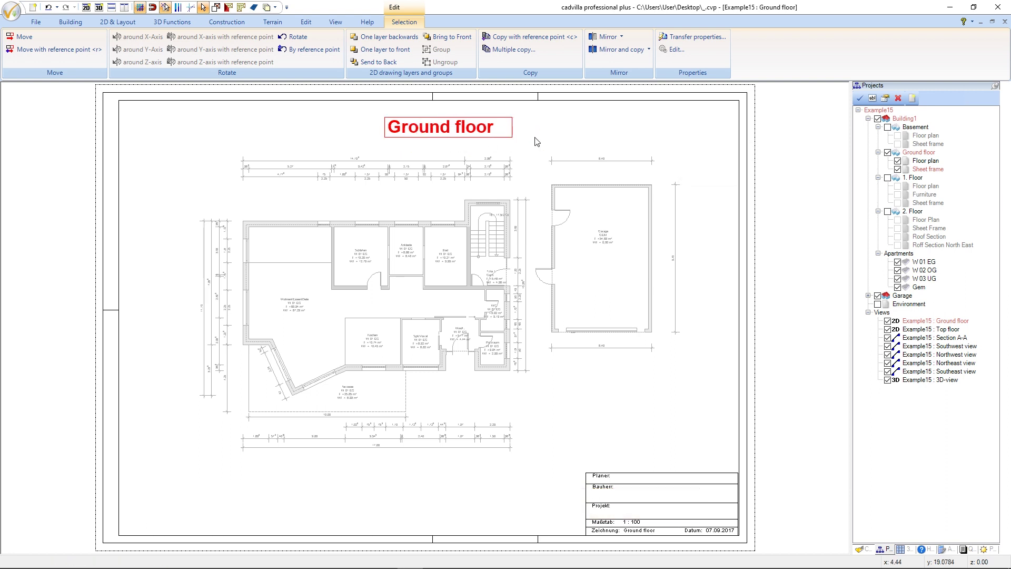
{"action": "left_click", "coordinate": [549, 140]}
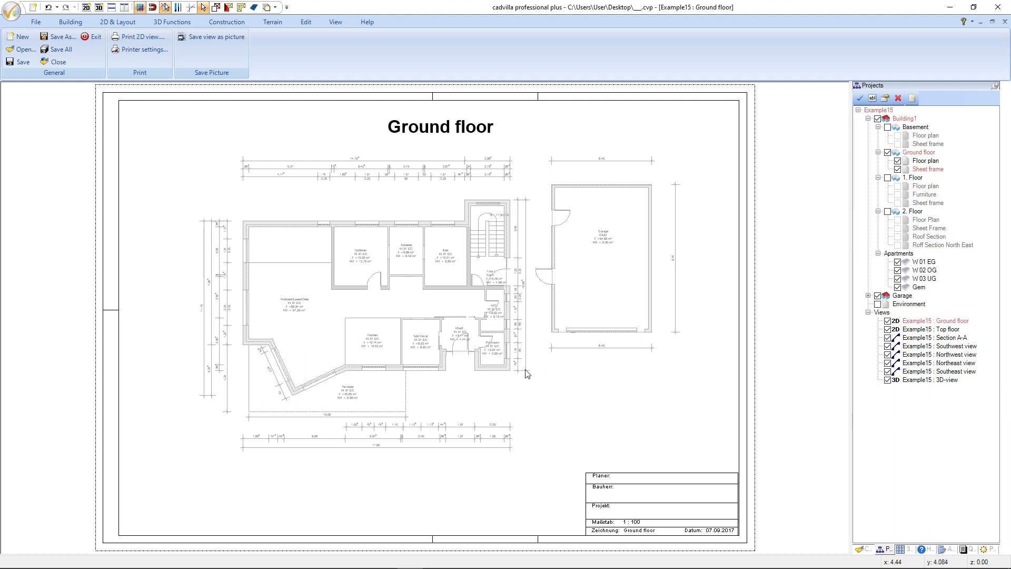
- Create a new 2D view and hide the Ground floor, 1. Floor, 2. Floor, Environment and the basement's sheet frame in it
{"action": "left_click", "coordinate": [89, 11]}
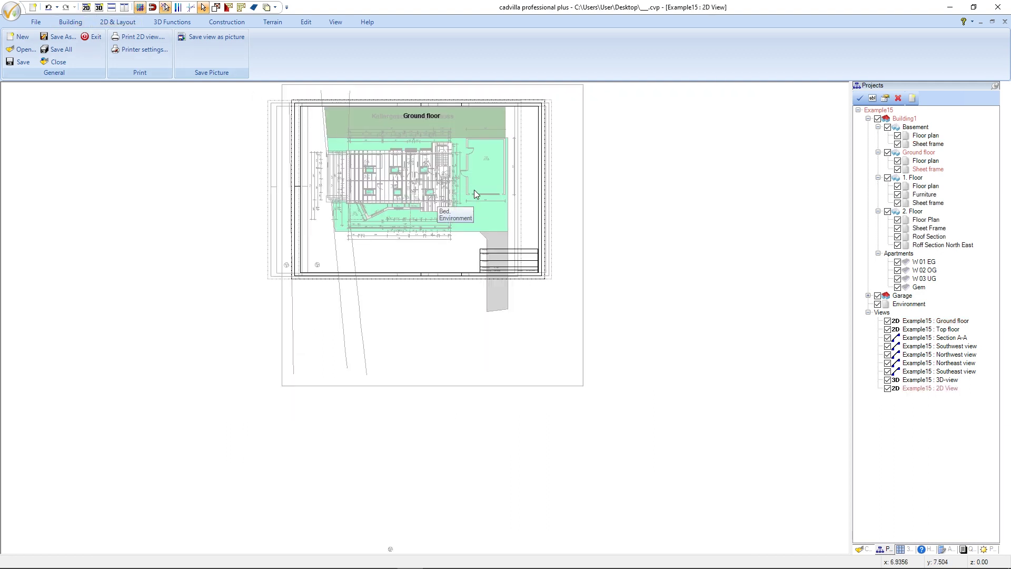
{"action": "scroll", "coordinate": [474, 189], "scroll_direction": "up", "scroll_amount": 2}
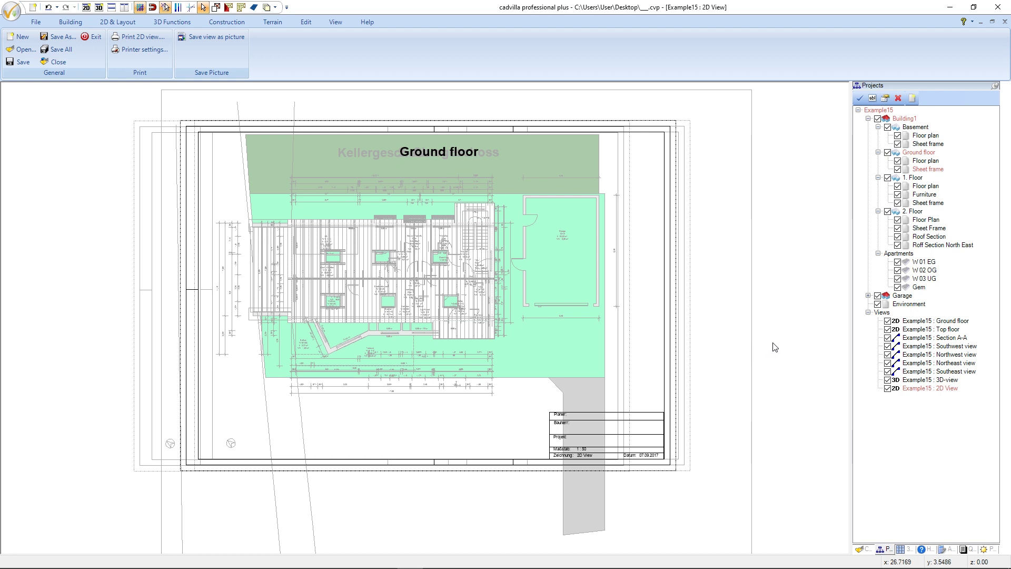
{"action": "left_click", "coordinate": [887, 153]}
{"action": "left_click", "coordinate": [887, 177]}
{"action": "left_click", "coordinate": [887, 211]}
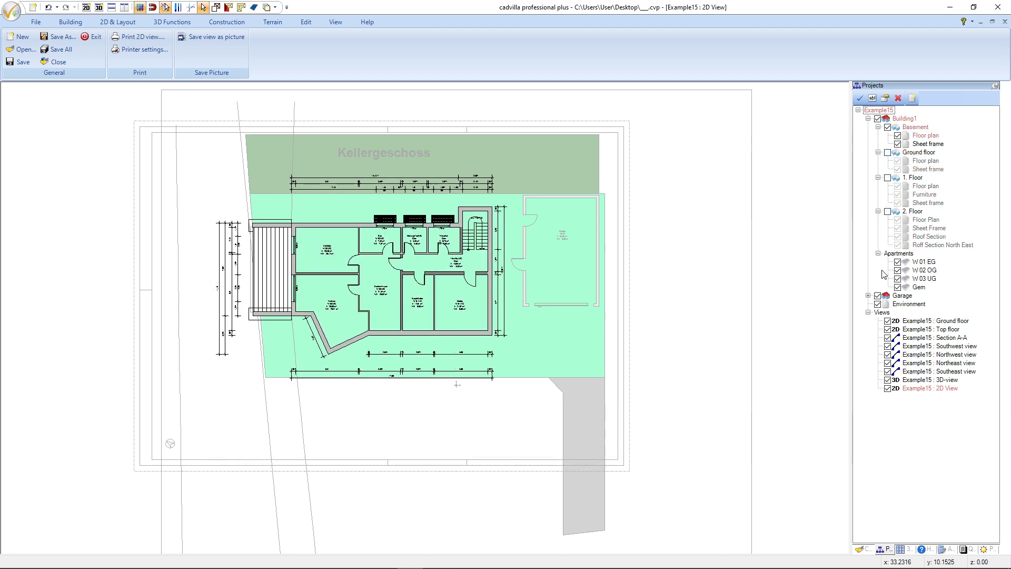
{"action": "left_click", "coordinate": [877, 304]}
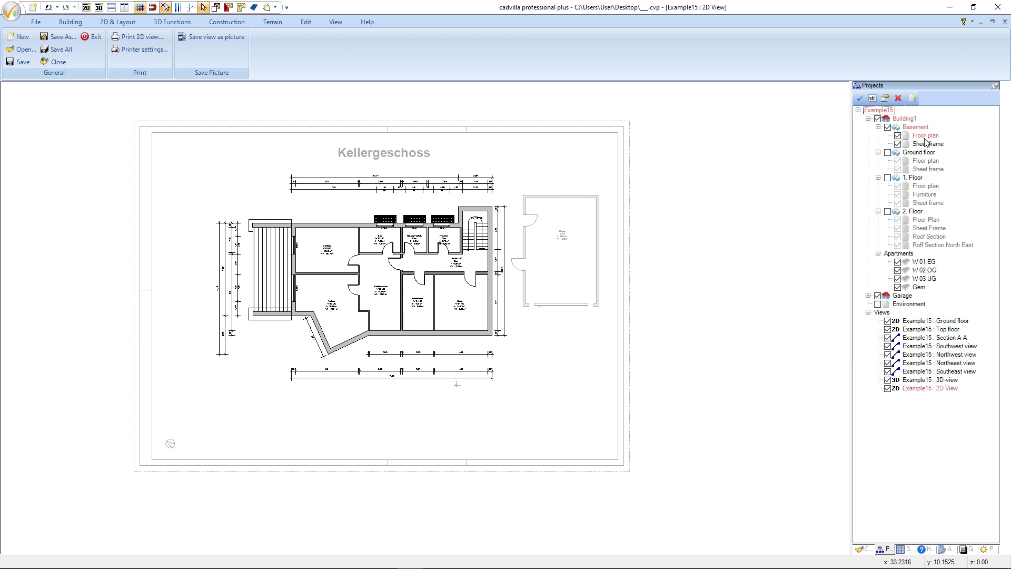
{"action": "left_click", "coordinate": [897, 144]}
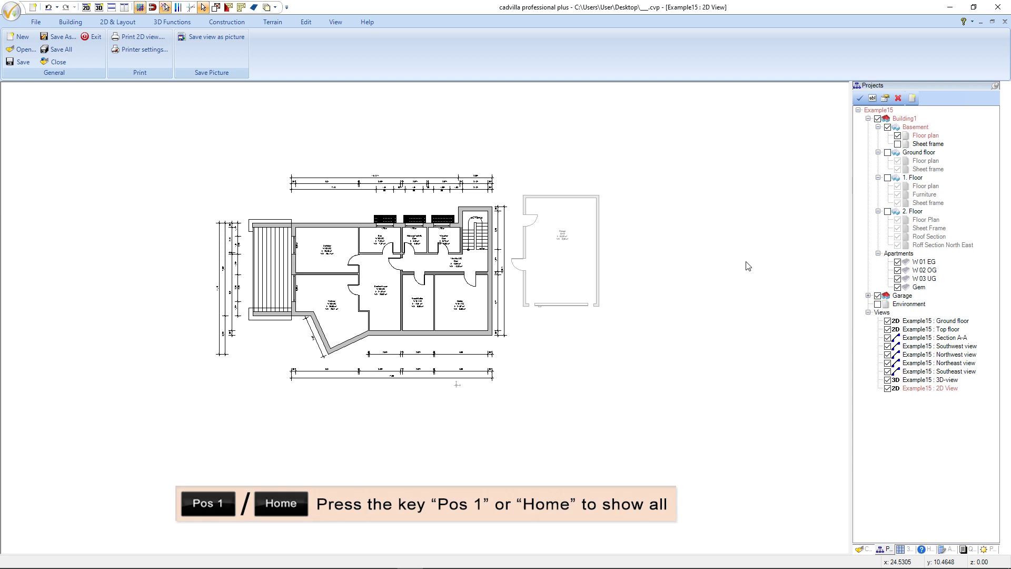
{"action": "key", "text": "Home"}
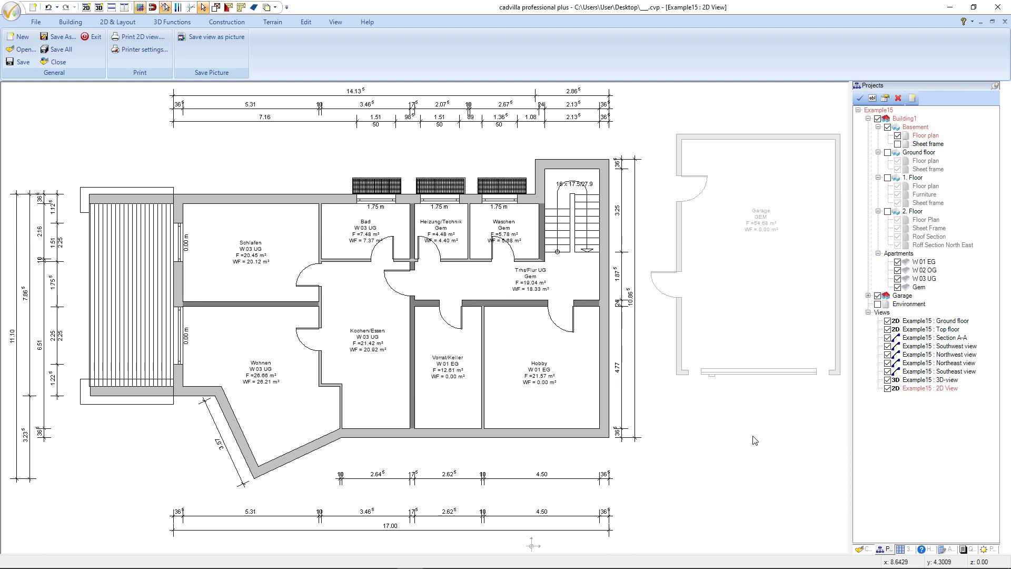
- Rename the new 2D view as "Example15 : Basement"
{"action": "right_click", "coordinate": [922, 389]}
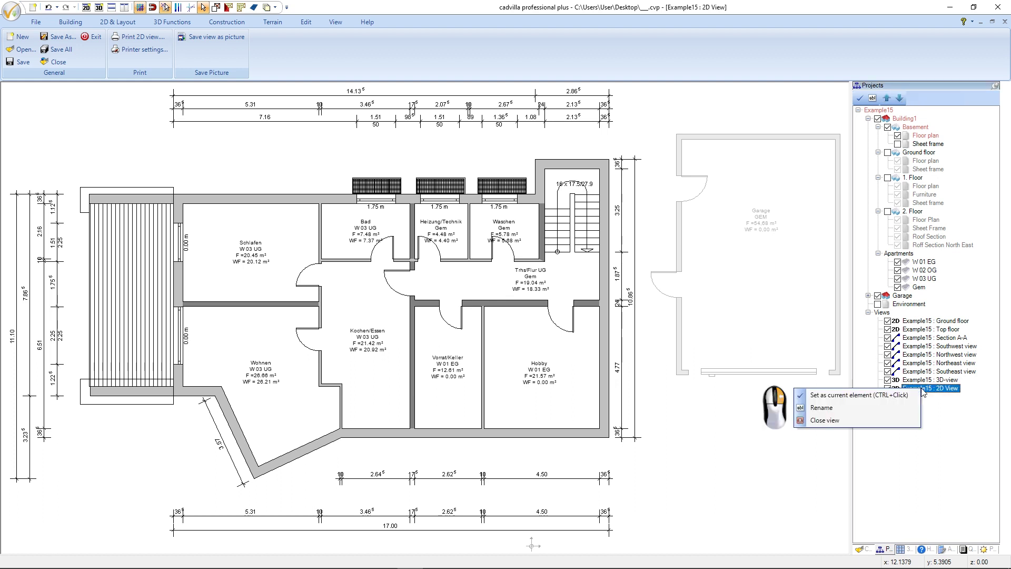
{"action": "left_click", "coordinate": [898, 411]}
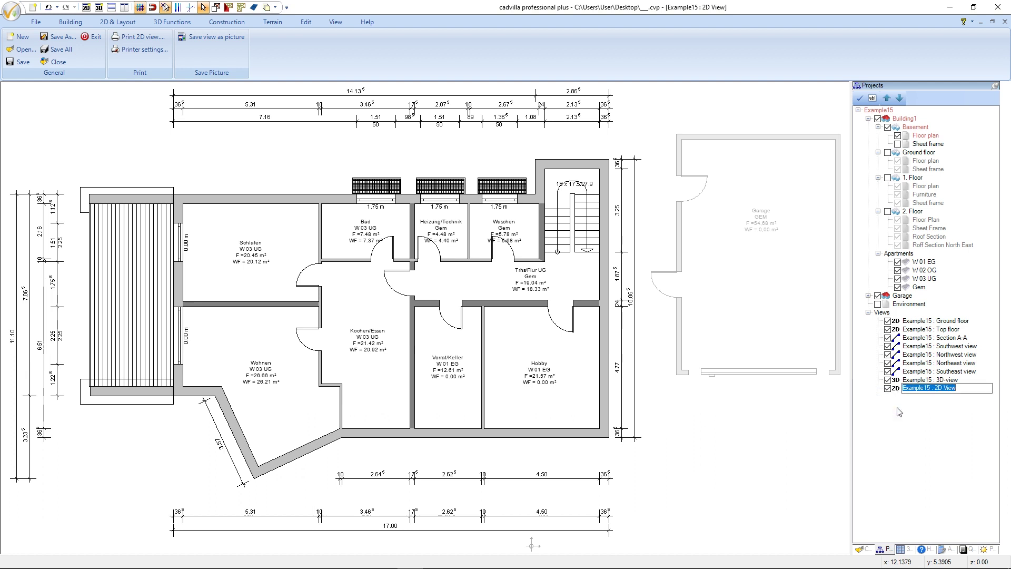
{"action": "left_click_drag", "start_coordinate": [960, 388], "coordinate": [937, 389]}
{"action": "type", "text": "Basement"}
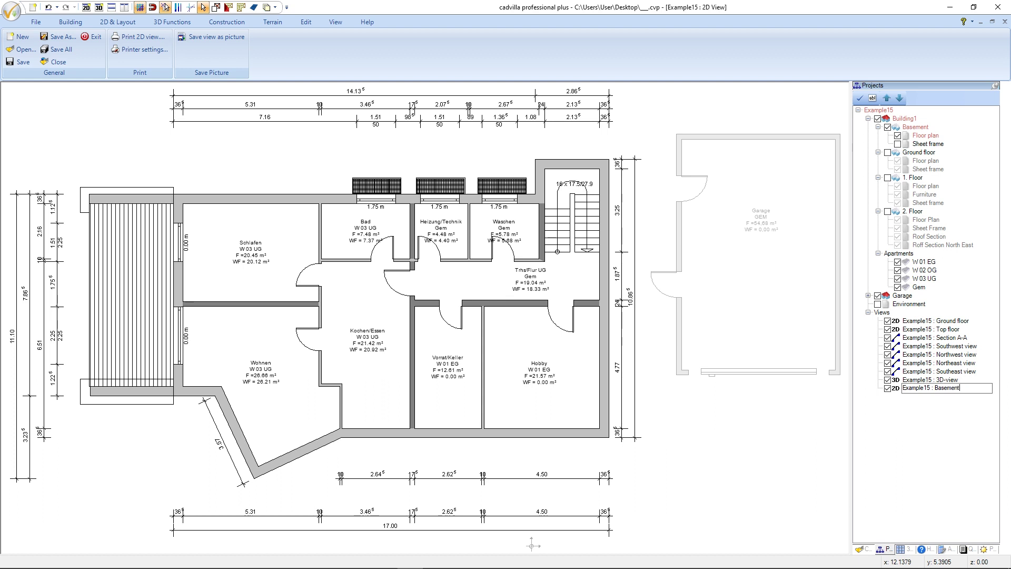
{"action": "key", "text": "Return"}
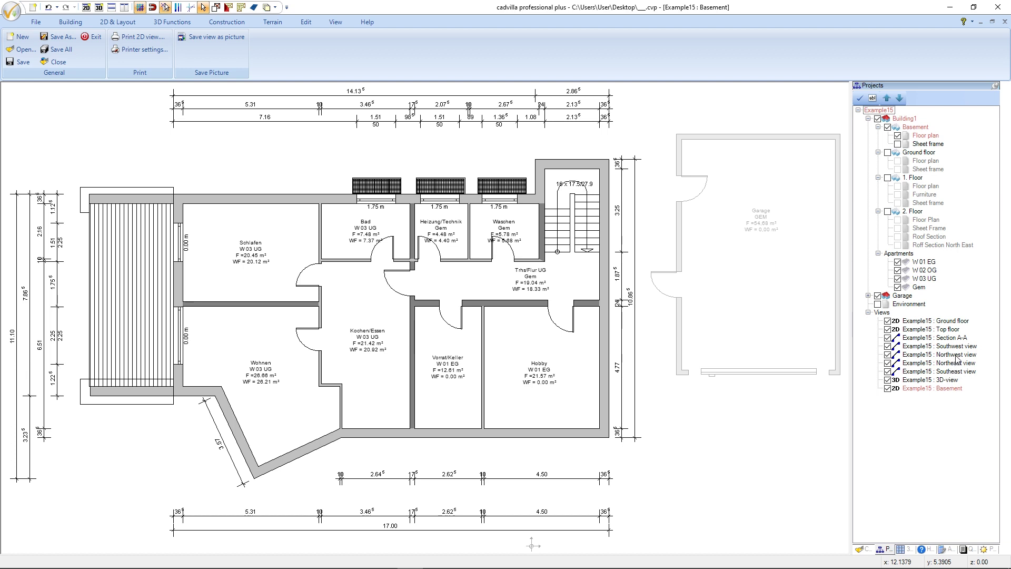
- Hide the sheet frame in the Ground floor view, check the Top floor view and return to the Basement view
{"action": "double_click", "coordinate": [959, 321]}
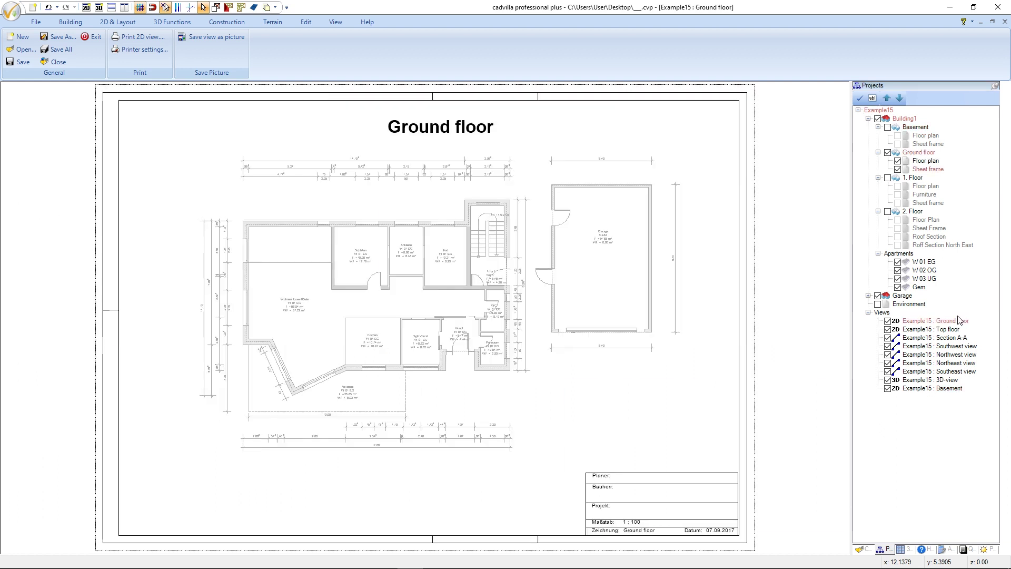
{"action": "left_click", "coordinate": [898, 169]}
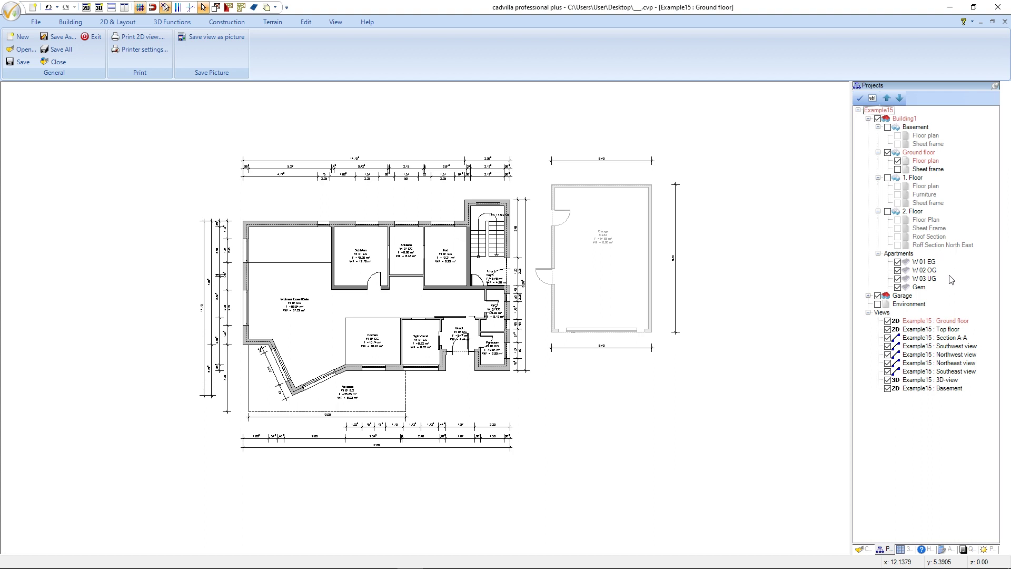
{"action": "key", "text": "ctrl+Tab"}
{"action": "double_click", "coordinate": [943, 329]}
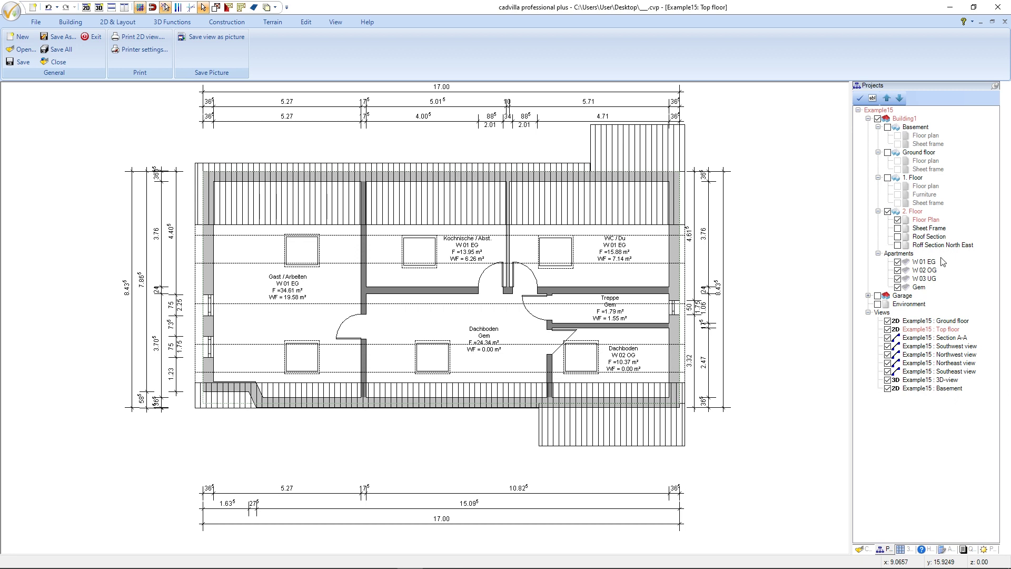
{"action": "double_click", "coordinate": [941, 389]}
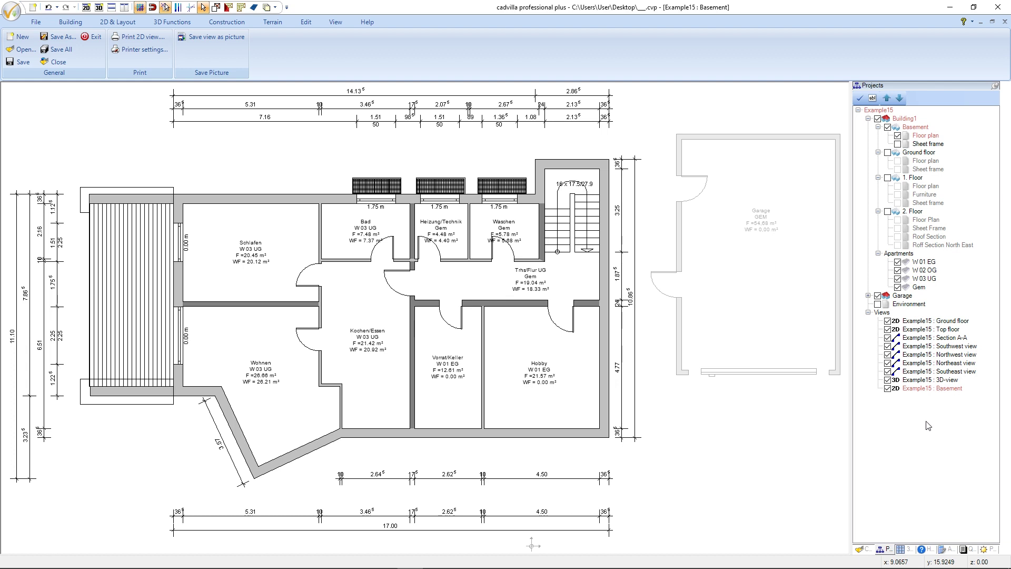
- Create a new plan view named "Plan compilation" with the page format ISO A0 - landscape
{"action": "left_click", "coordinate": [129, 27]}
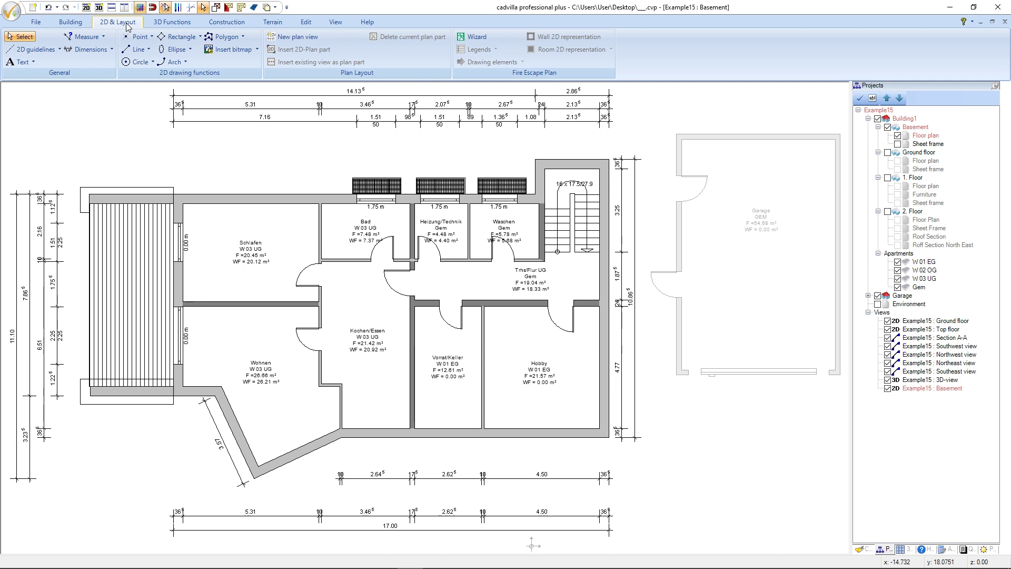
{"action": "left_click", "coordinate": [298, 37]}
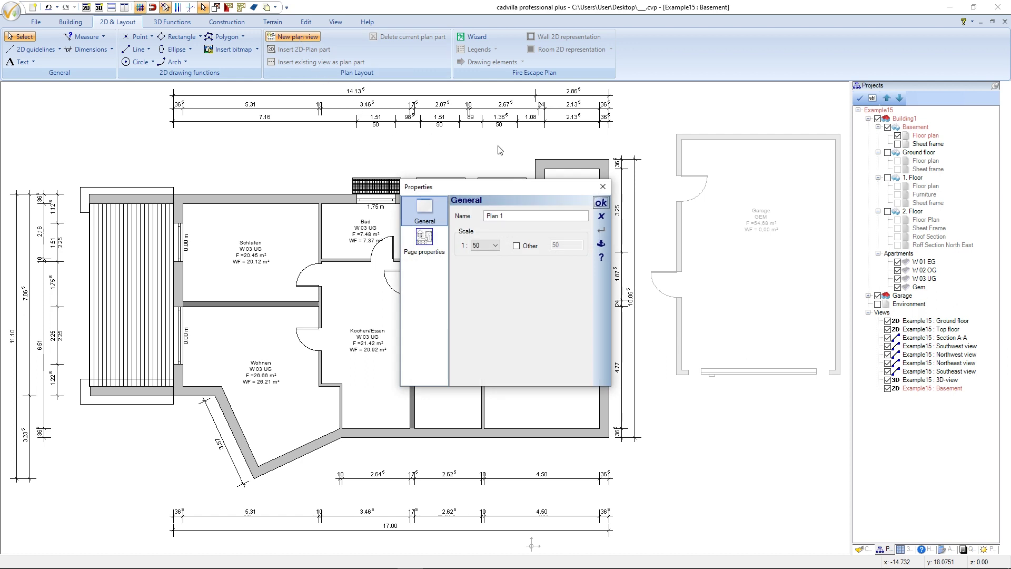
{"action": "left_click_drag", "start_coordinate": [520, 188], "coordinate": [487, 153]}
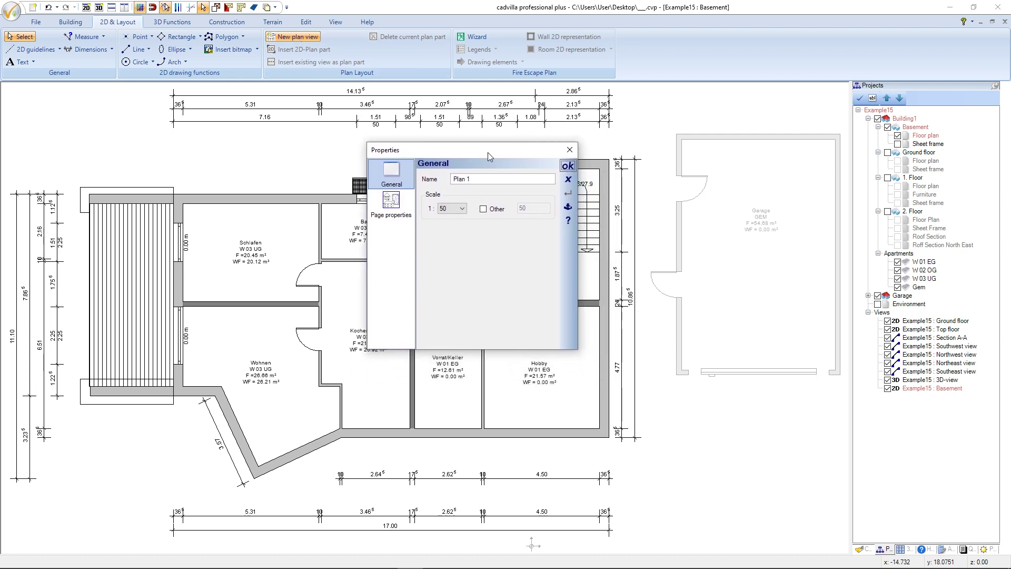
{"action": "triple_click", "coordinate": [479, 180]}
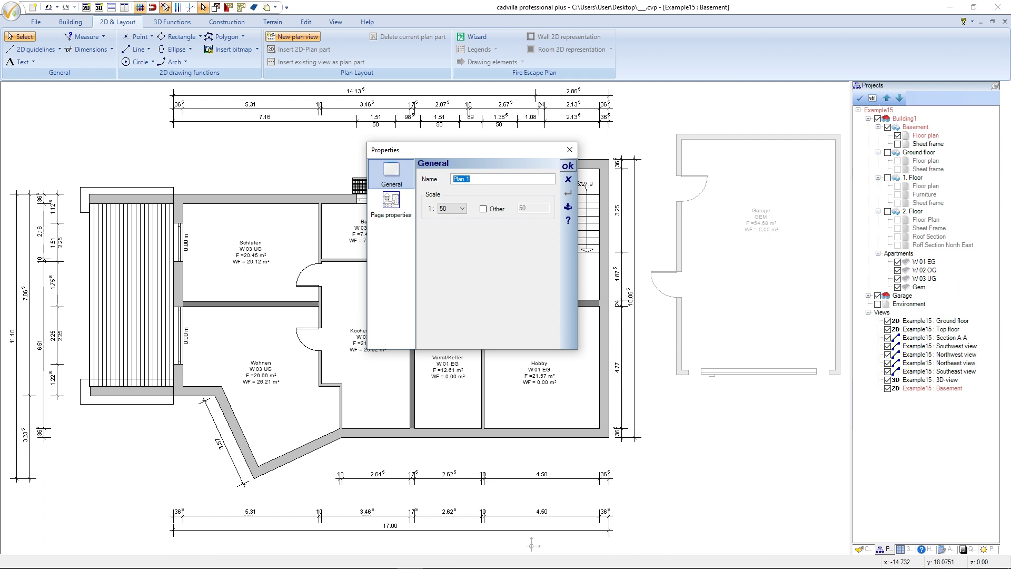
{"action": "type", "text": "Plan compilation"}
{"action": "left_click", "coordinate": [404, 206]}
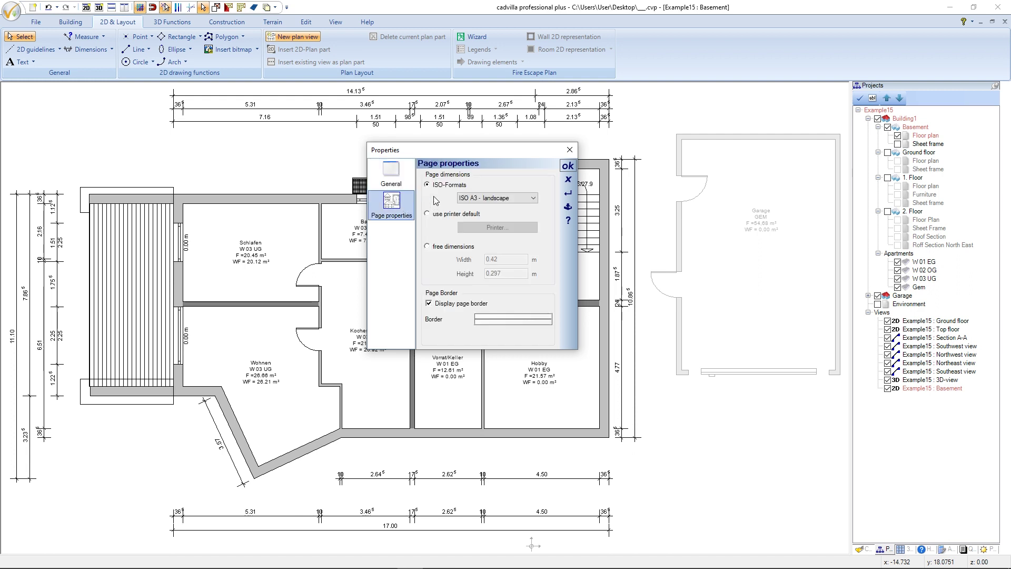
{"action": "left_click", "coordinate": [479, 199]}
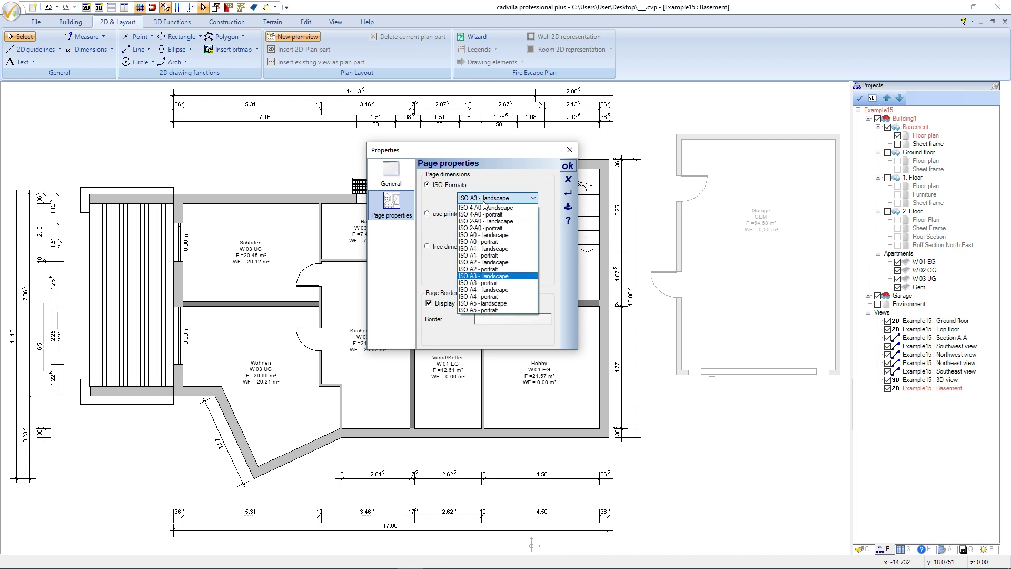
{"action": "left_click", "coordinate": [500, 235]}
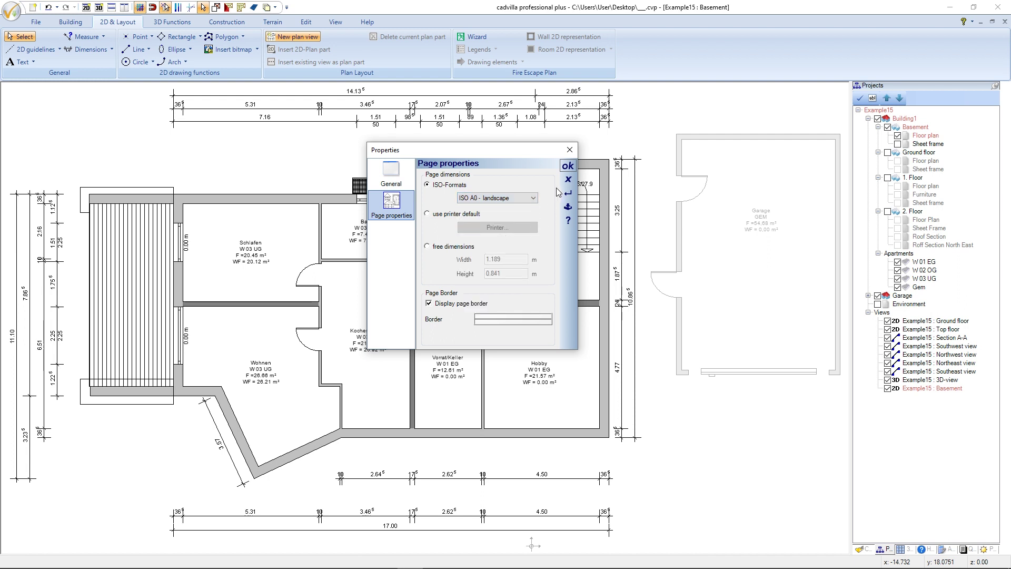
{"action": "left_click", "coordinate": [565, 167]}
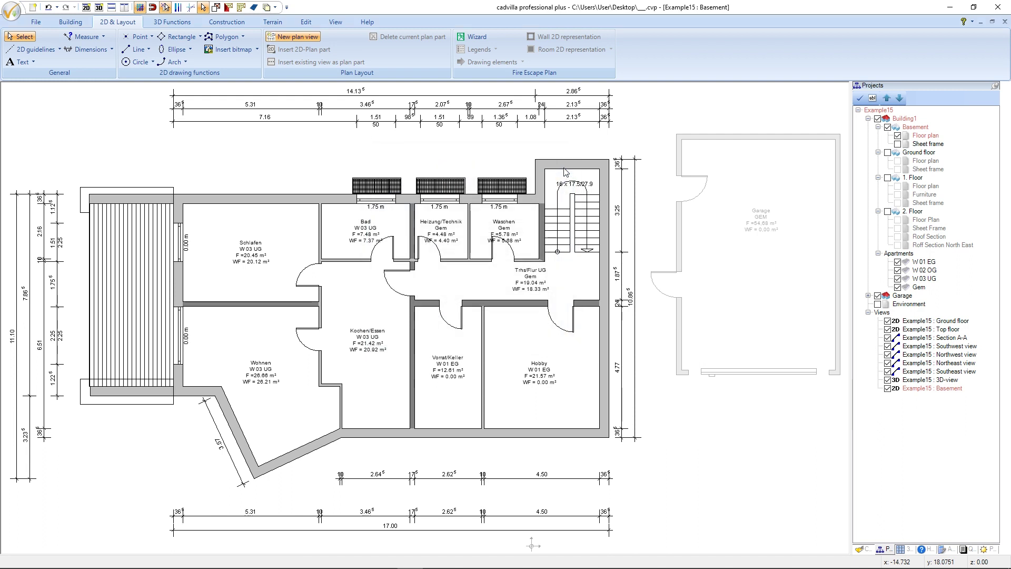
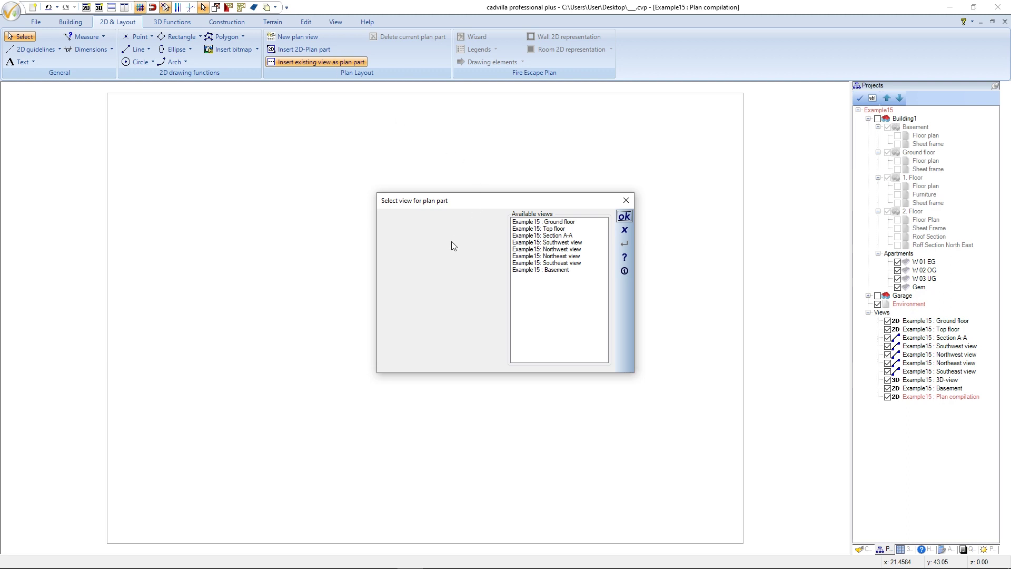
- Insert the existing Ground floor view as a plan part near the sheet's left edge and enlarge its frame toward the lower right
{"action": "left_click", "coordinate": [553, 223]}
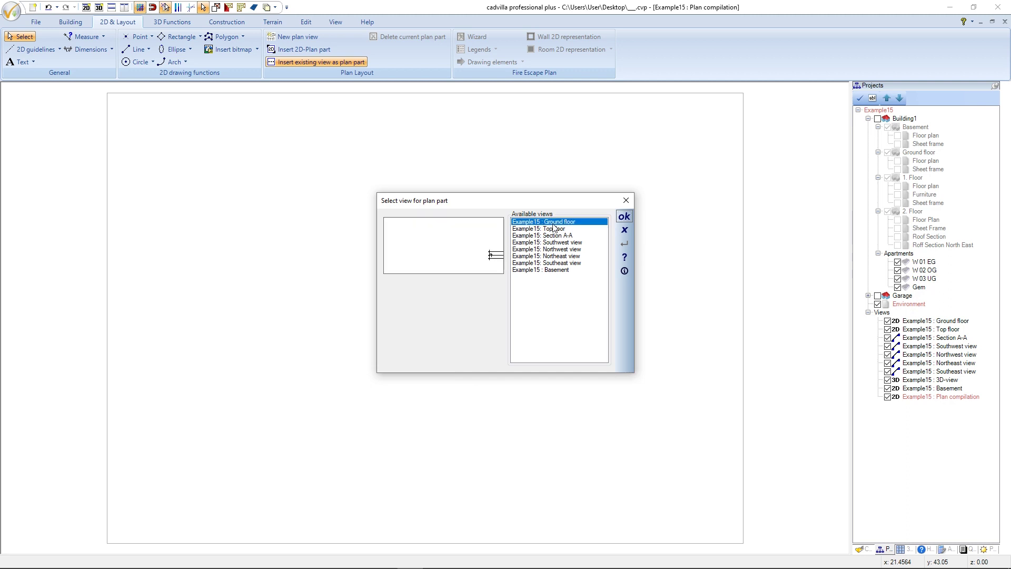
{"action": "left_click", "coordinate": [625, 217]}
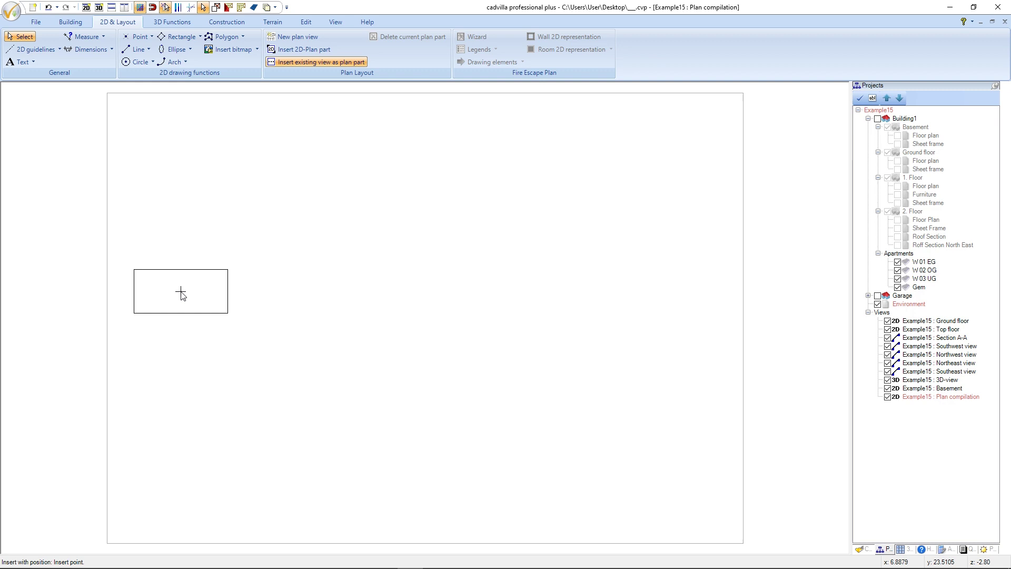
{"action": "left_click", "coordinate": [180, 293]}
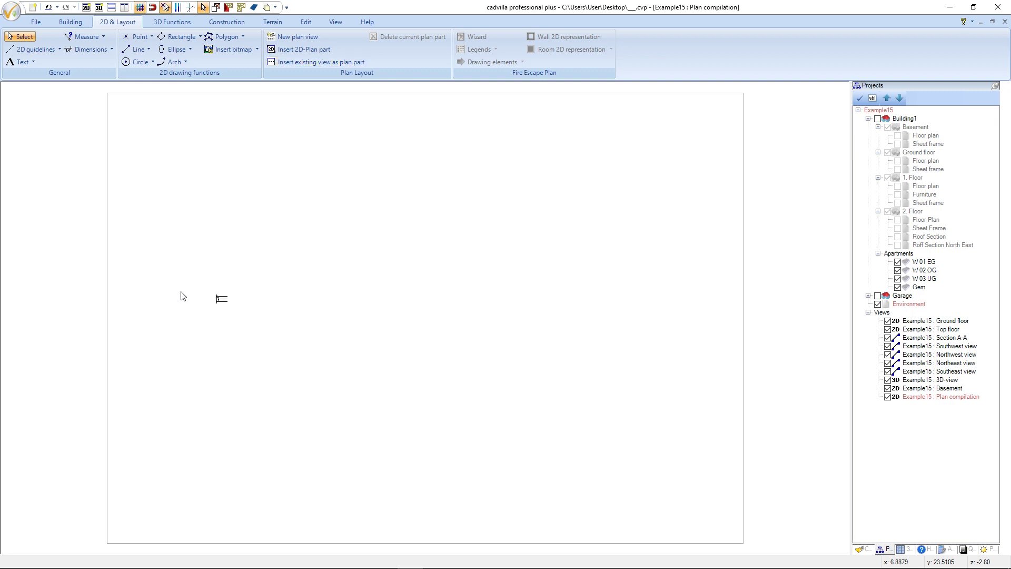
{"action": "left_click", "coordinate": [225, 304]}
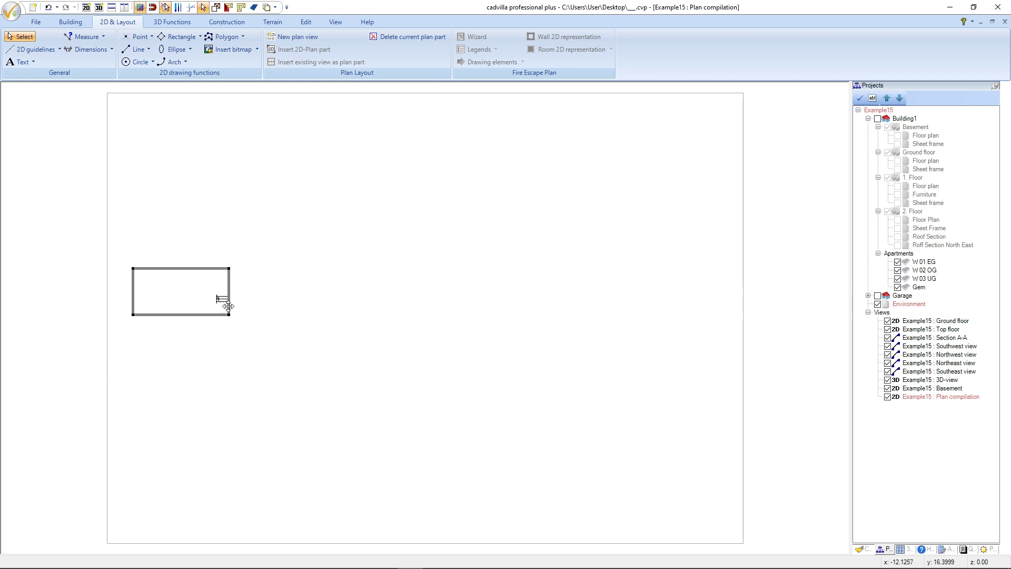
{"action": "left_click_drag", "start_coordinate": [228, 314], "coordinate": [333, 397]}
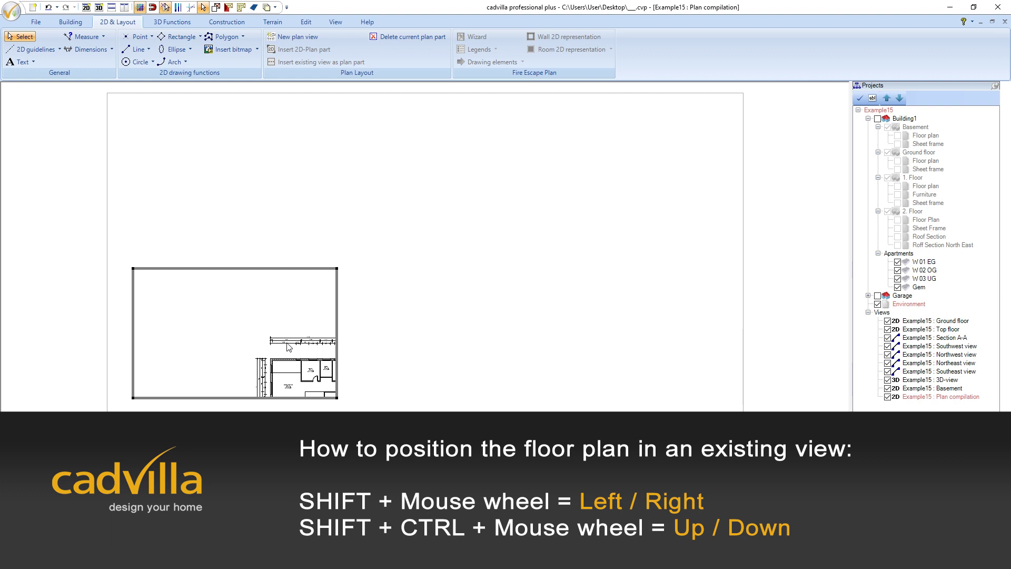
- Shift the ground floor plan inside its plan part until it shows completely, and narrow the frame slightly from the right
{"action": "scroll", "coordinate": [289, 346], "scroll_direction": "down", "scroll_amount": 5, "text": "shift"}
{"action": "scroll", "coordinate": [288, 346], "scroll_direction": "down", "scroll_amount": 1, "text": "shift"}
{"action": "scroll", "coordinate": [288, 348], "scroll_direction": "down", "scroll_amount": 3, "text": "ctrl+shift"}
{"action": "scroll", "coordinate": [288, 347], "scroll_direction": "down", "scroll_amount": 1, "text": "ctrl+shift"}
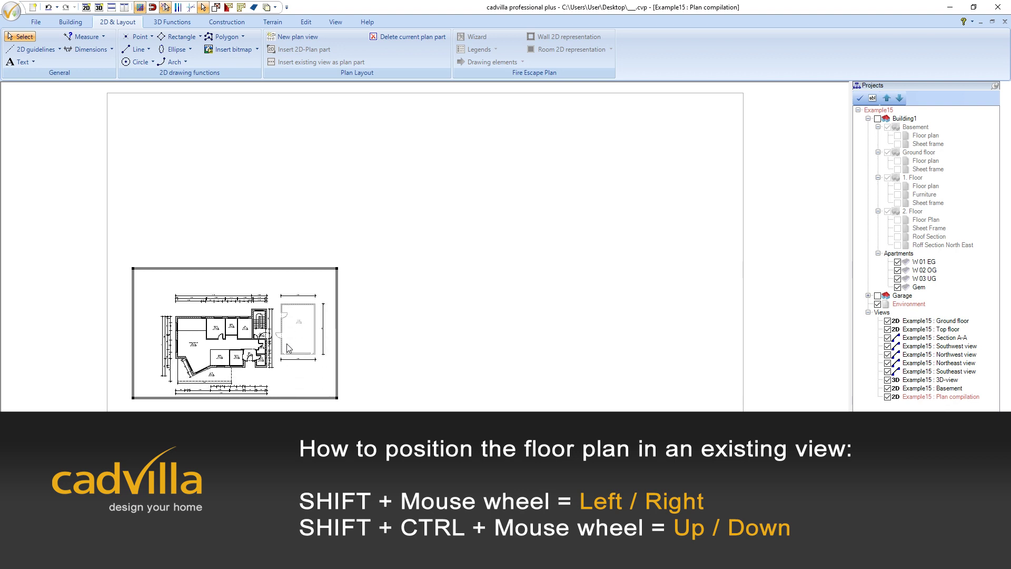
{"action": "scroll", "coordinate": [288, 348], "scroll_direction": "down", "scroll_amount": 1, "text": "ctrl+shift"}
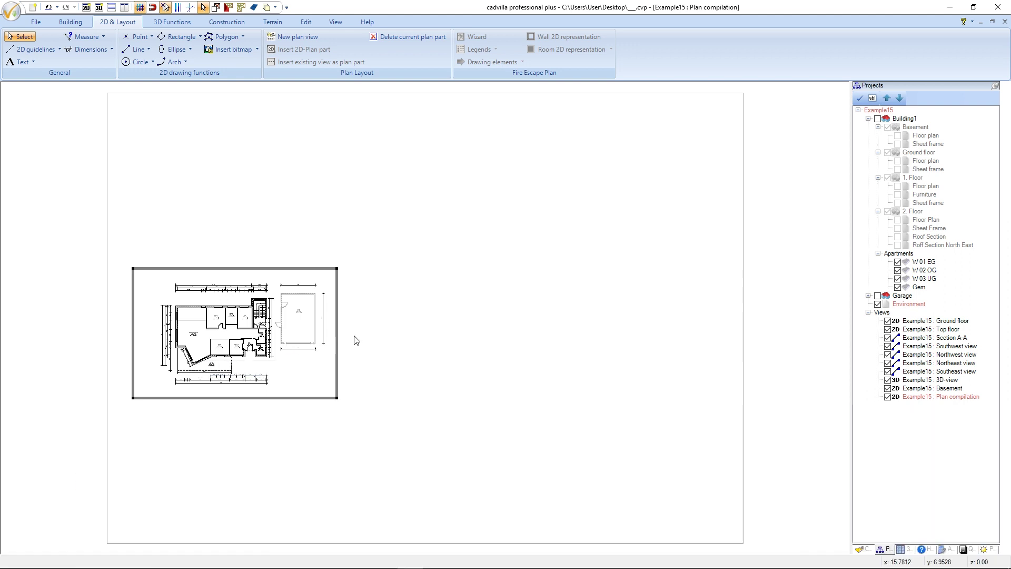
{"action": "left_click", "coordinate": [330, 394]}
{"action": "left_click", "coordinate": [330, 397]}
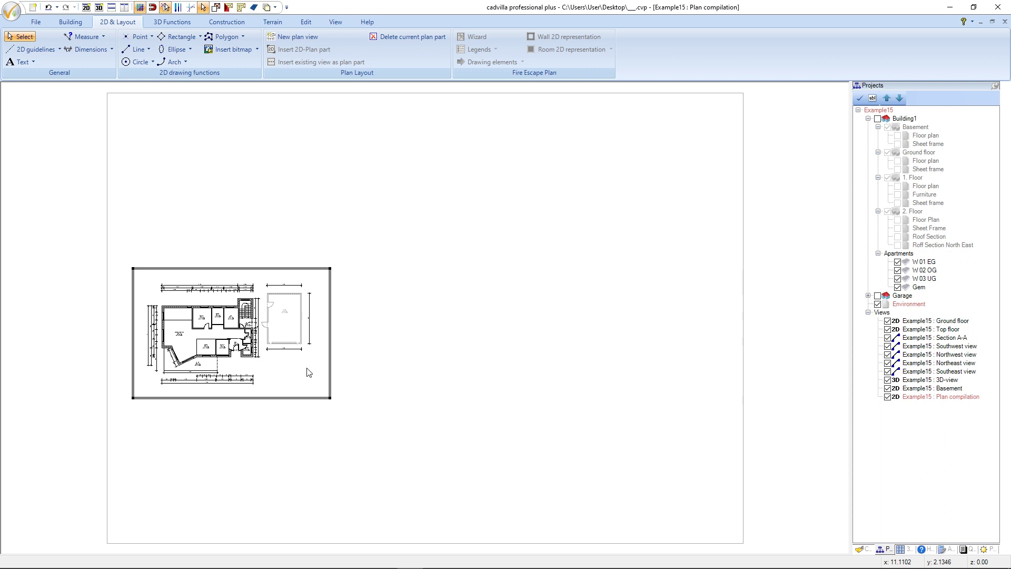
- Check the scale settings in the Ground floor plan part's properties and deselect the part
{"action": "right_click", "coordinate": [309, 372]}
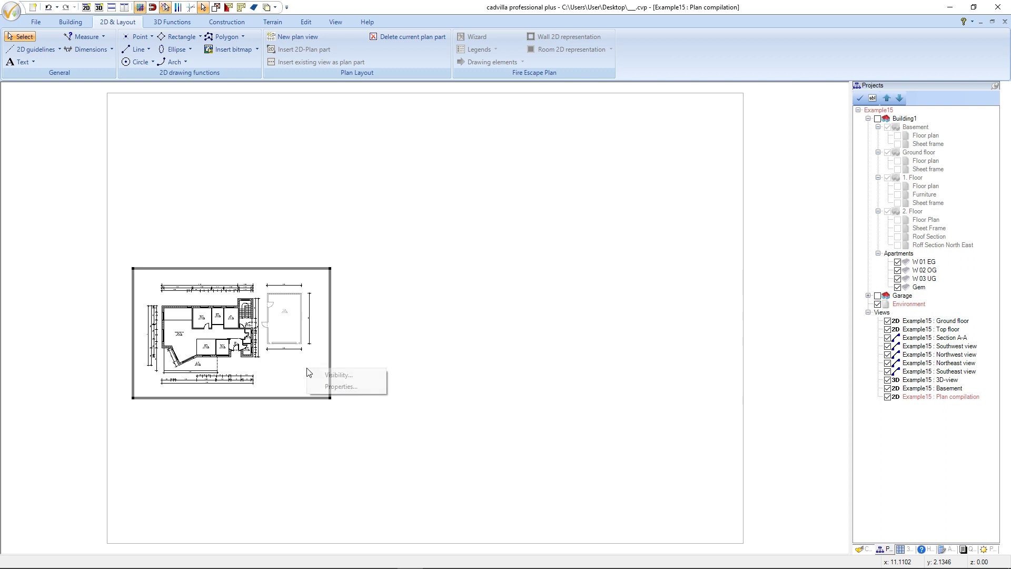
{"action": "left_click", "coordinate": [336, 387]}
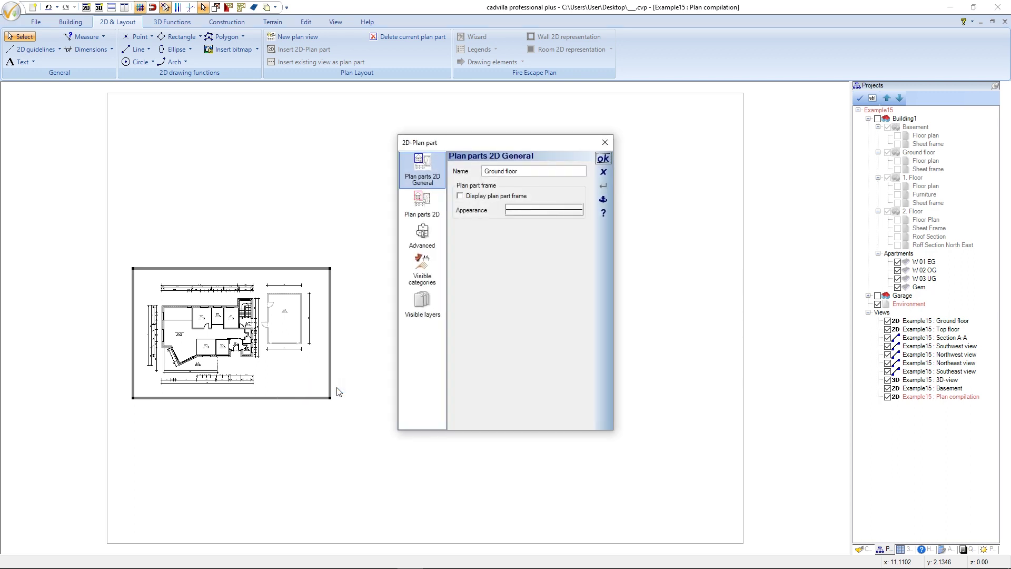
{"action": "left_click", "coordinate": [433, 210]}
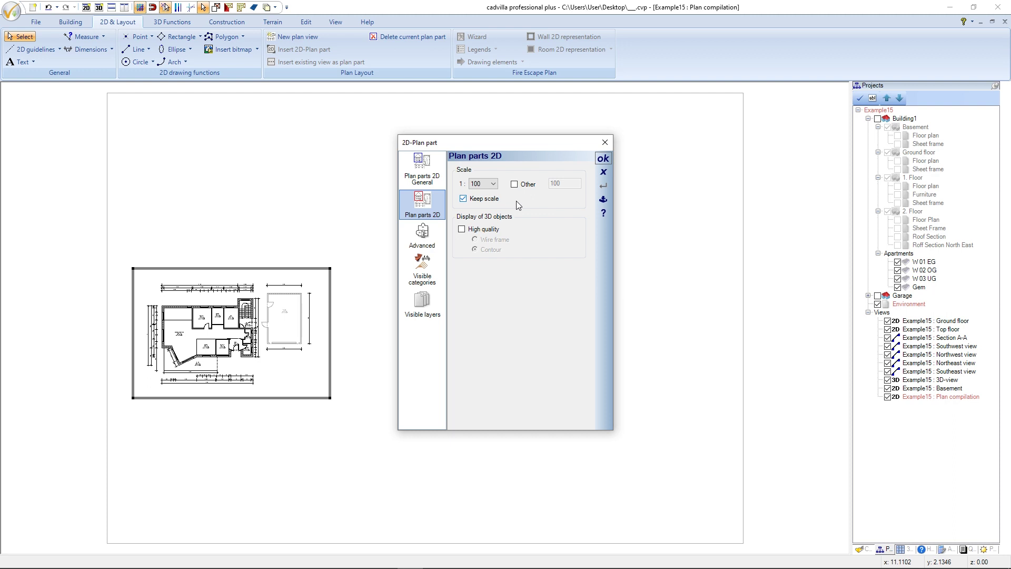
{"action": "left_click", "coordinate": [602, 159]}
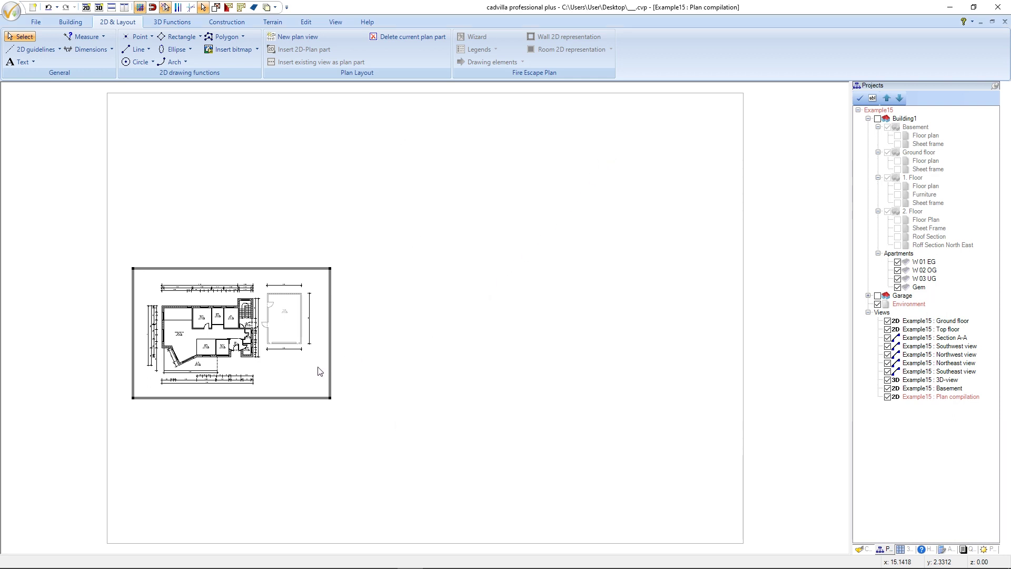
{"action": "left_click", "coordinate": [353, 355]}
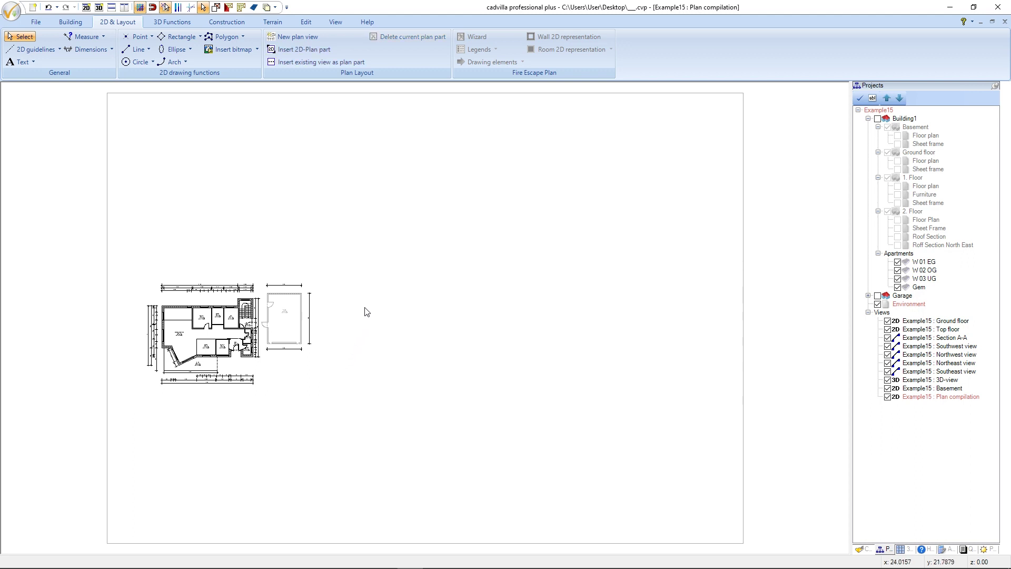
- Insert the existing Basement view as a plan part below the ground floor plan and enlarge its frame
{"action": "left_click", "coordinate": [345, 63]}
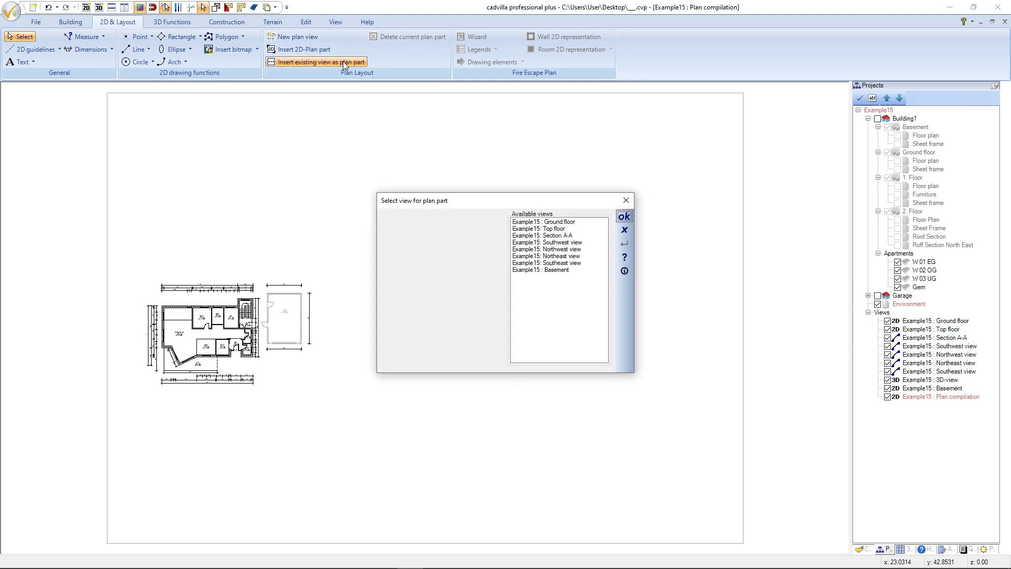
{"action": "left_click", "coordinate": [555, 271]}
{"action": "left_click", "coordinate": [622, 218]}
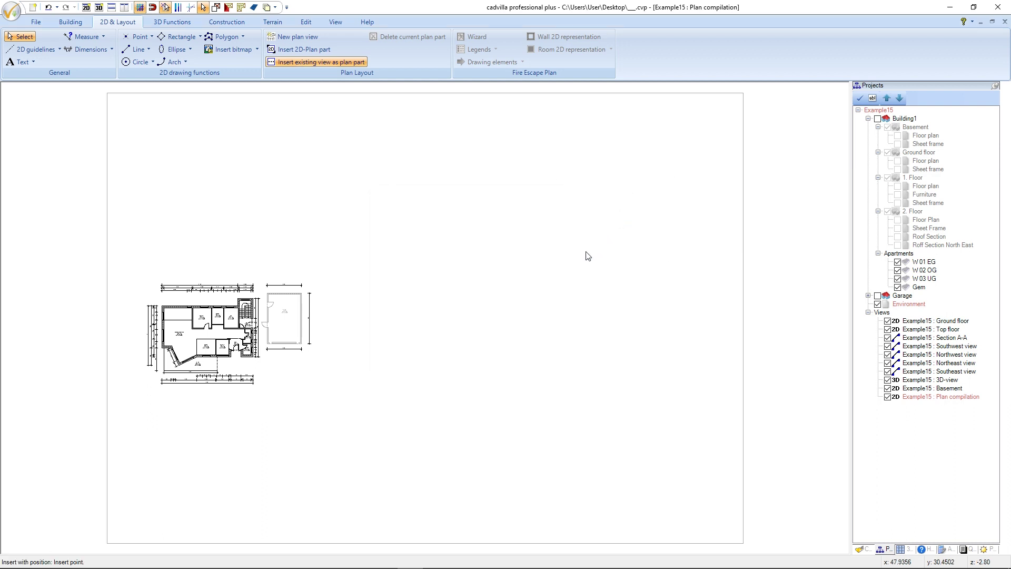
{"action": "left_click", "coordinate": [221, 468]}
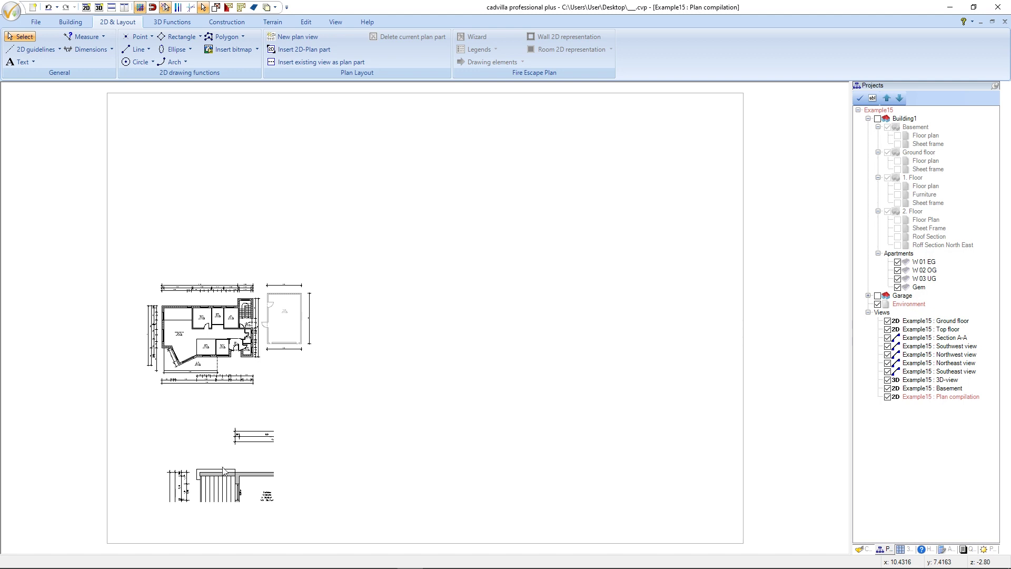
{"action": "left_click_drag", "start_coordinate": [276, 503], "coordinate": [405, 534]}
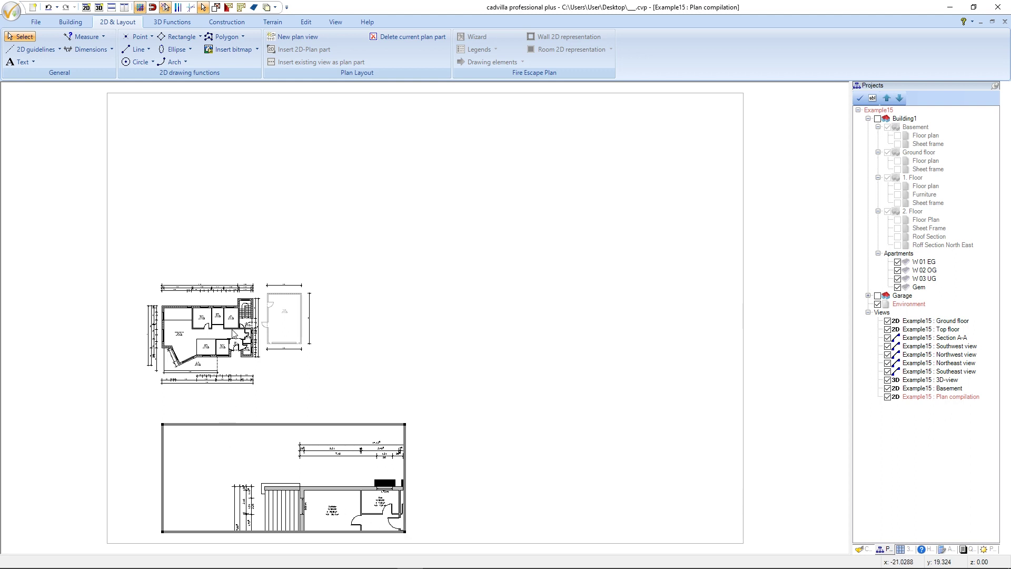
- Set the Basement plan part to a custom scale of 1:100 and shift the floor plan into position inside its frame
{"action": "right_click", "coordinate": [213, 457]}
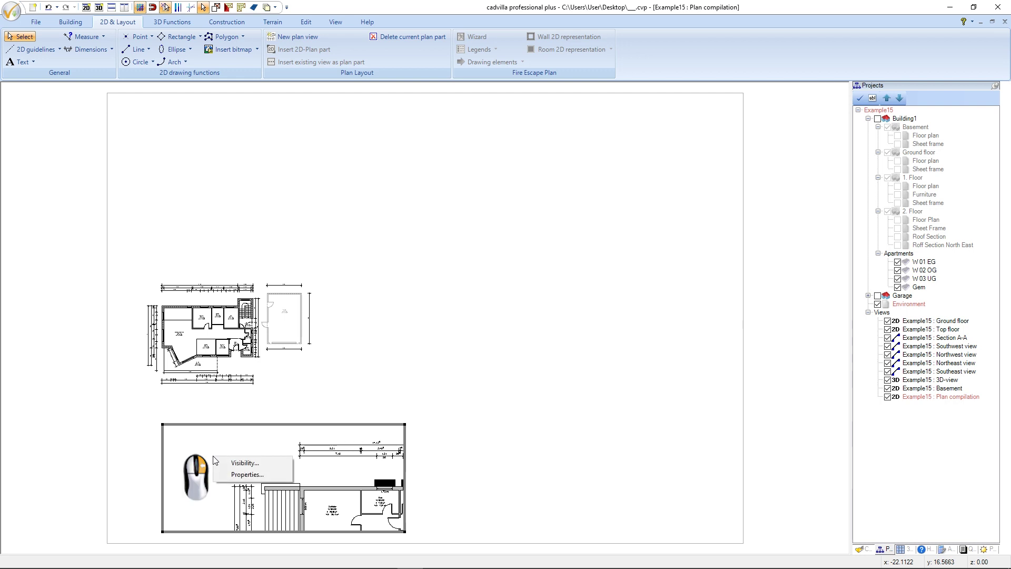
{"action": "left_click", "coordinate": [255, 474]}
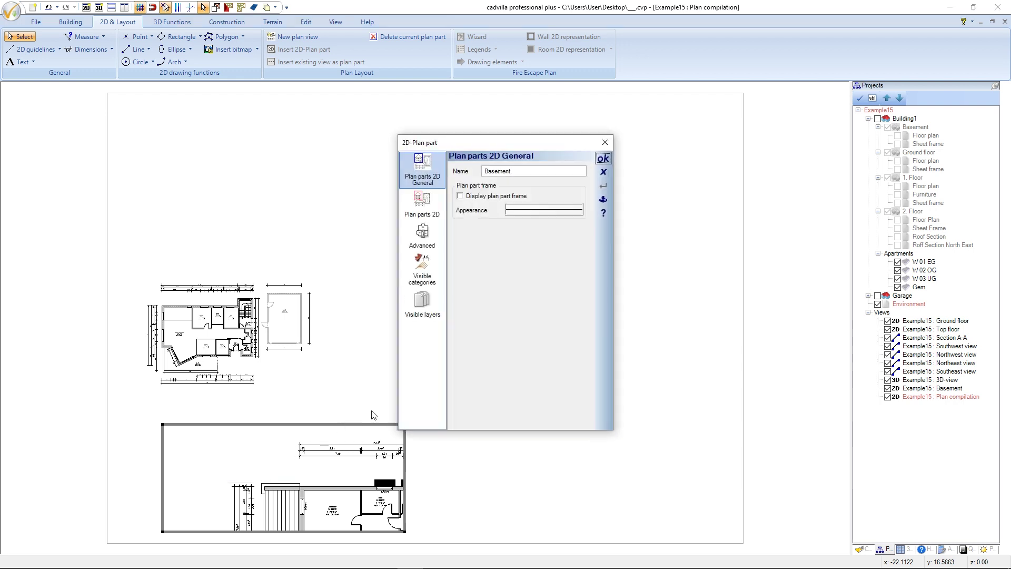
{"action": "left_click", "coordinate": [435, 215]}
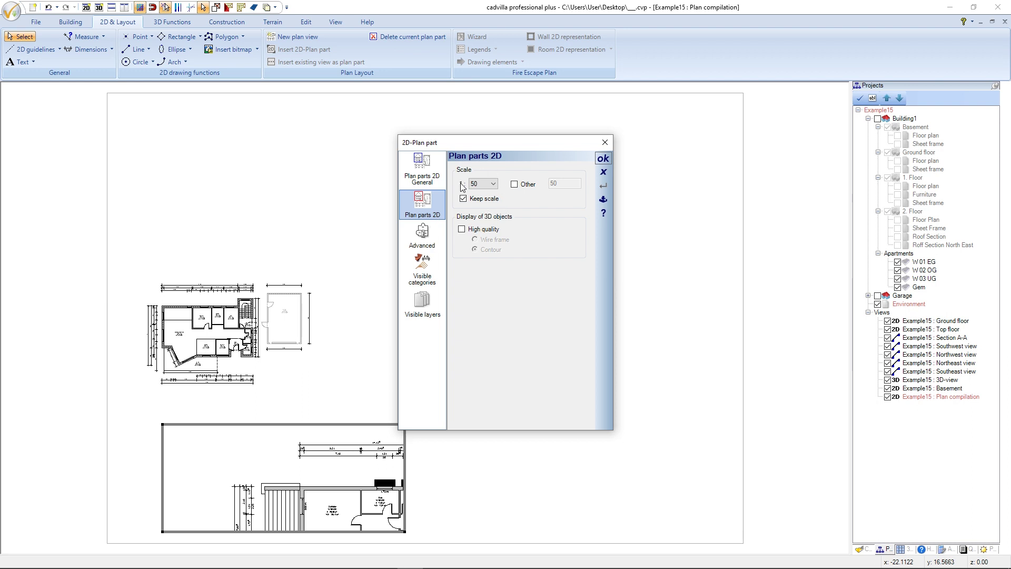
{"action": "left_click", "coordinate": [515, 185]}
{"action": "double_click", "coordinate": [562, 184]}
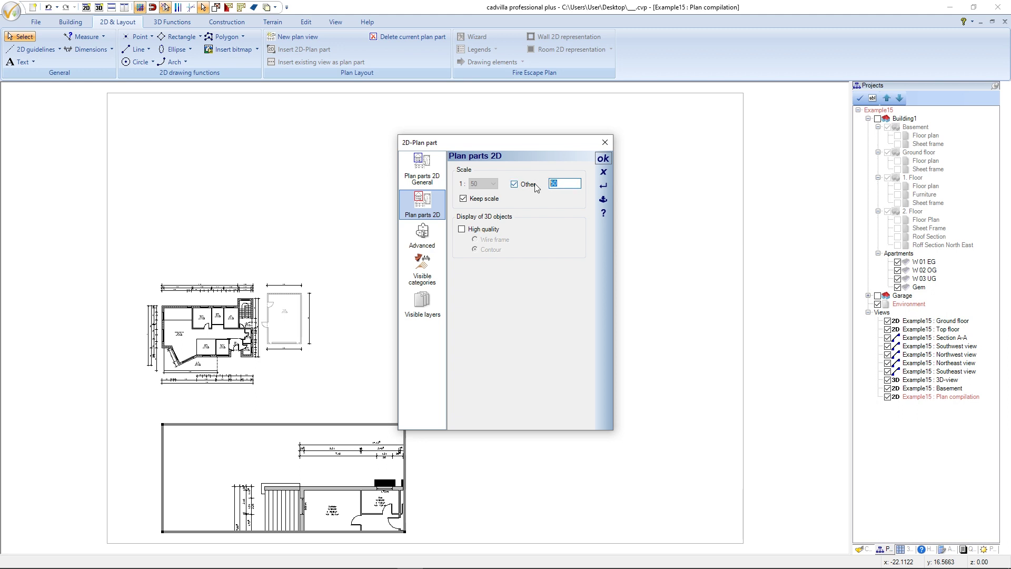
{"action": "type", "text": "100"}
{"action": "key", "text": "Tab"}
{"action": "left_click", "coordinate": [603, 158]}
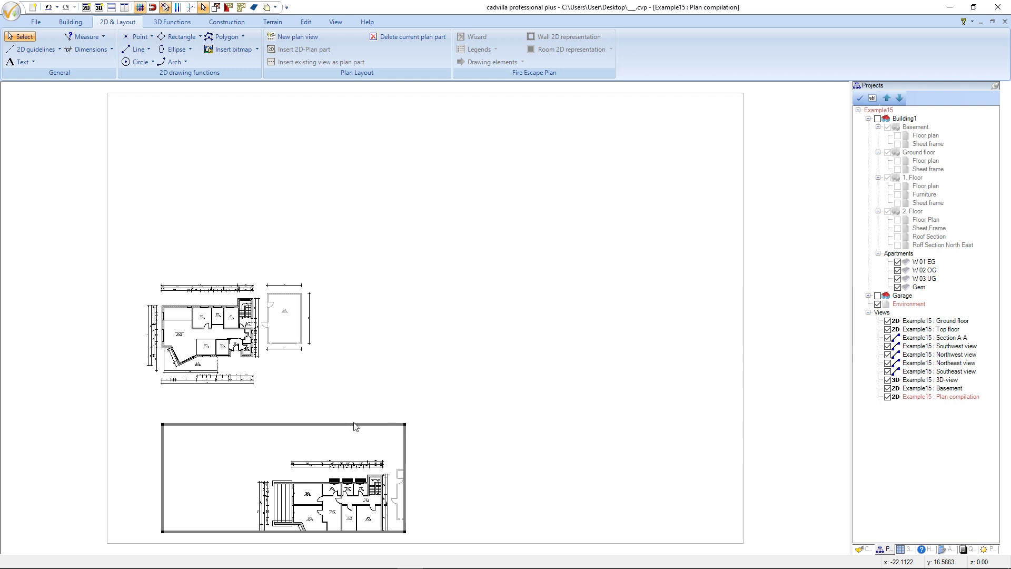
{"action": "scroll", "coordinate": [282, 478], "scroll_direction": "down", "scroll_amount": 2, "text": "ctrl+shift"}
{"action": "scroll", "coordinate": [283, 479], "scroll_direction": "down", "scroll_amount": 5, "text": "shift"}
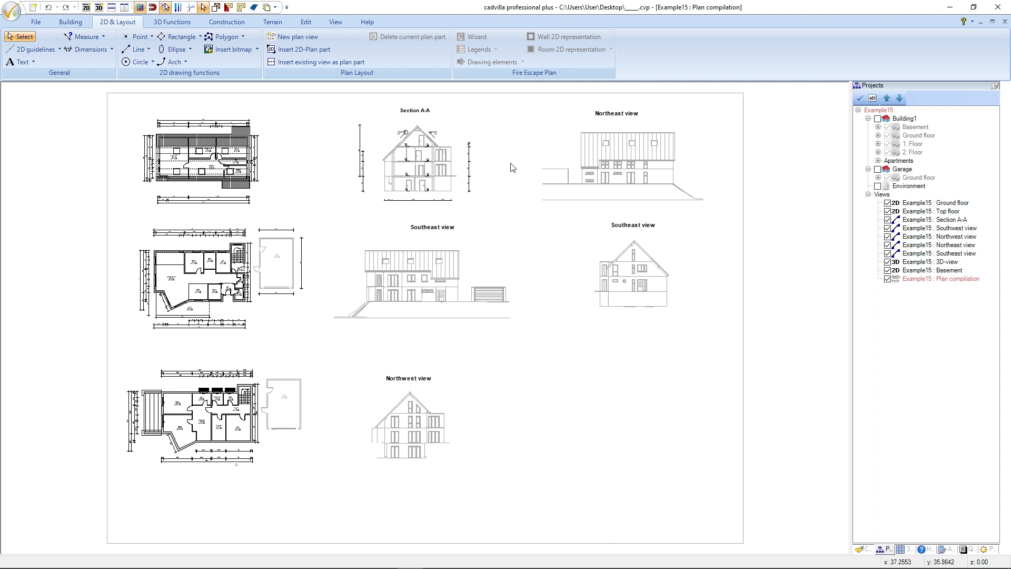
- Open the Example15 3D-view and set up saving it as a picture with a user-defined width of 500, maintaining the aspect ratio
{"action": "double_click", "coordinate": [940, 261]}
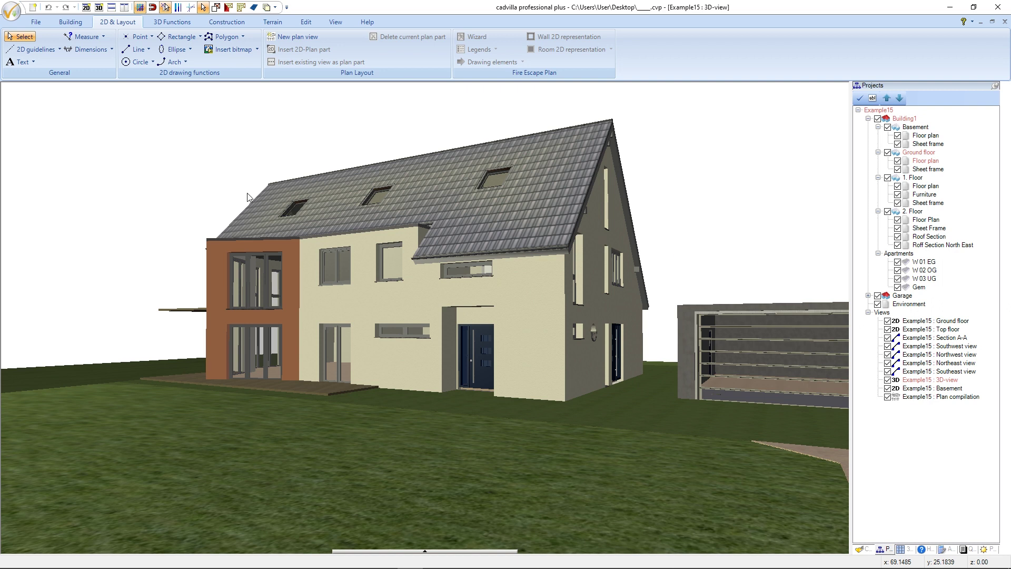
{"action": "left_click", "coordinate": [40, 25]}
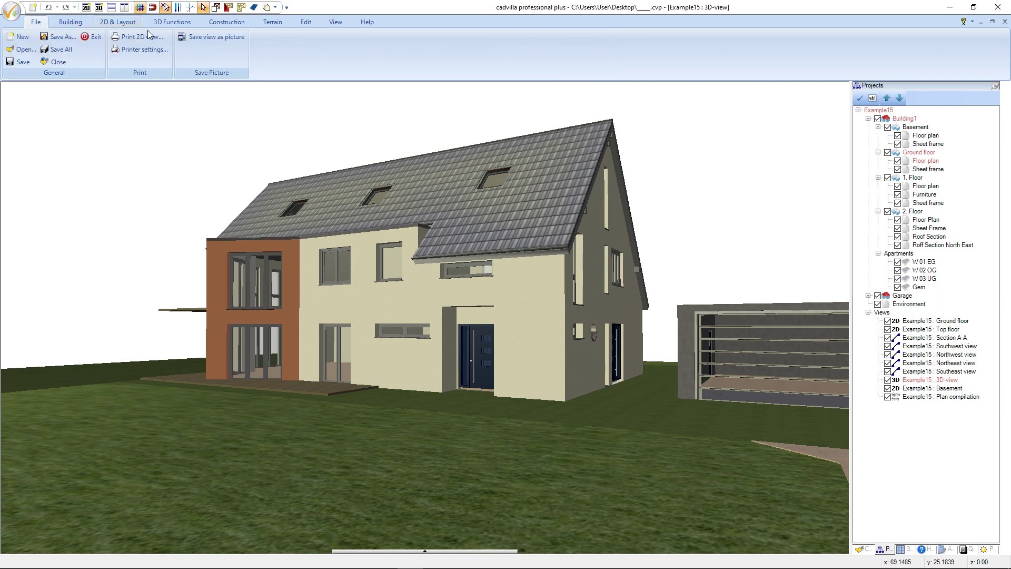
{"action": "left_click", "coordinate": [212, 41]}
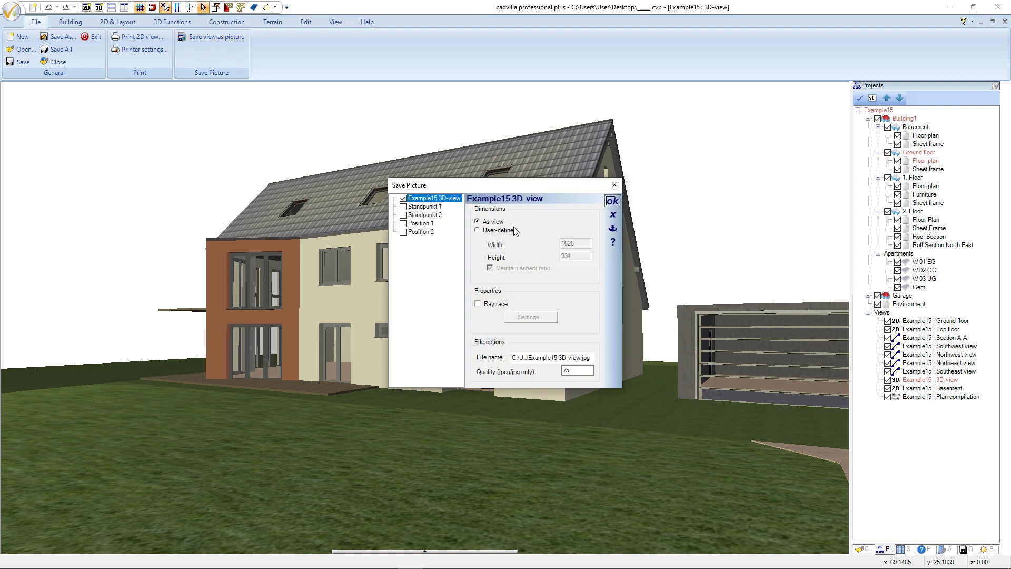
{"action": "left_click", "coordinate": [478, 230]}
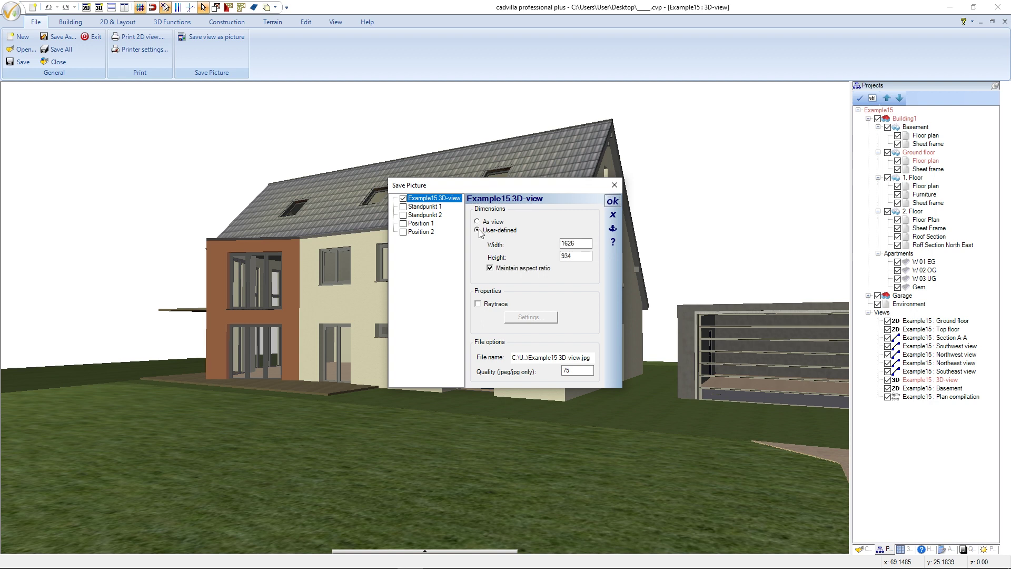
{"action": "double_click", "coordinate": [574, 242]}
{"action": "type", "text": "500"}
- Enable raytracing for the saved picture and set its antialiasing to Strong antialiasing
{"action": "left_click", "coordinate": [485, 309]}
{"action": "left_click", "coordinate": [514, 319]}
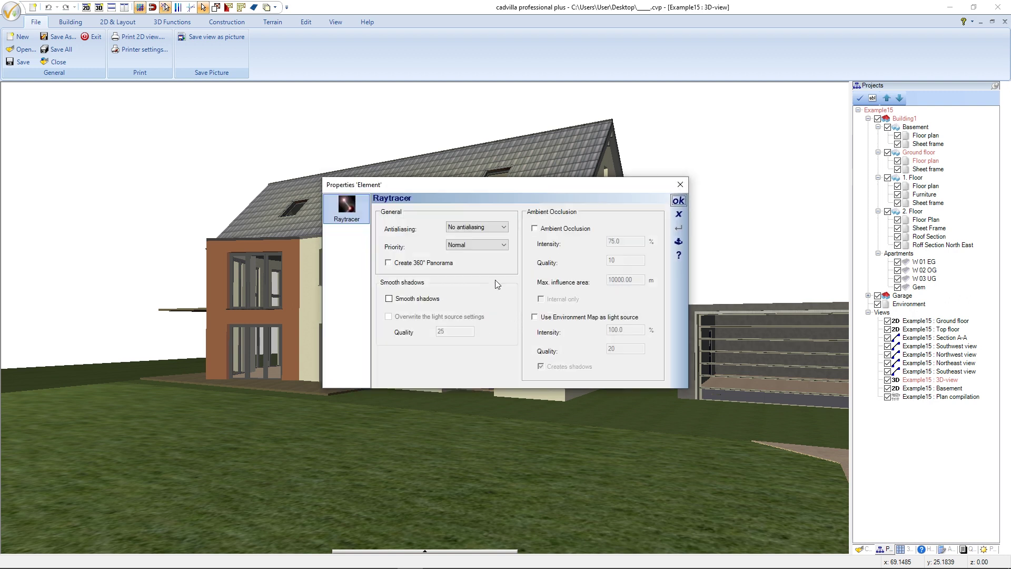
{"action": "left_click", "coordinate": [481, 226]}
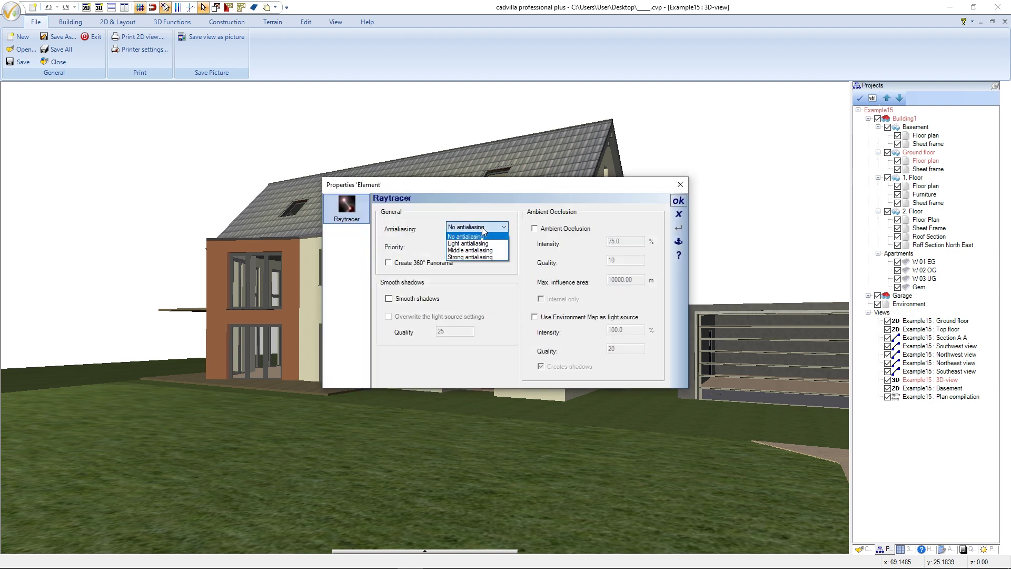
{"action": "left_click", "coordinate": [483, 257]}
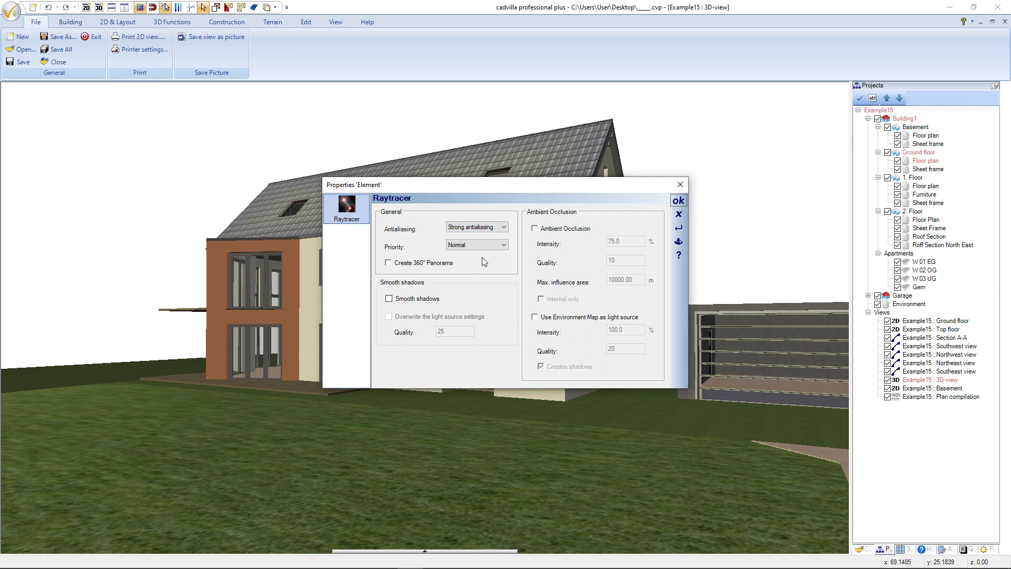
{"action": "left_click", "coordinate": [677, 202]}
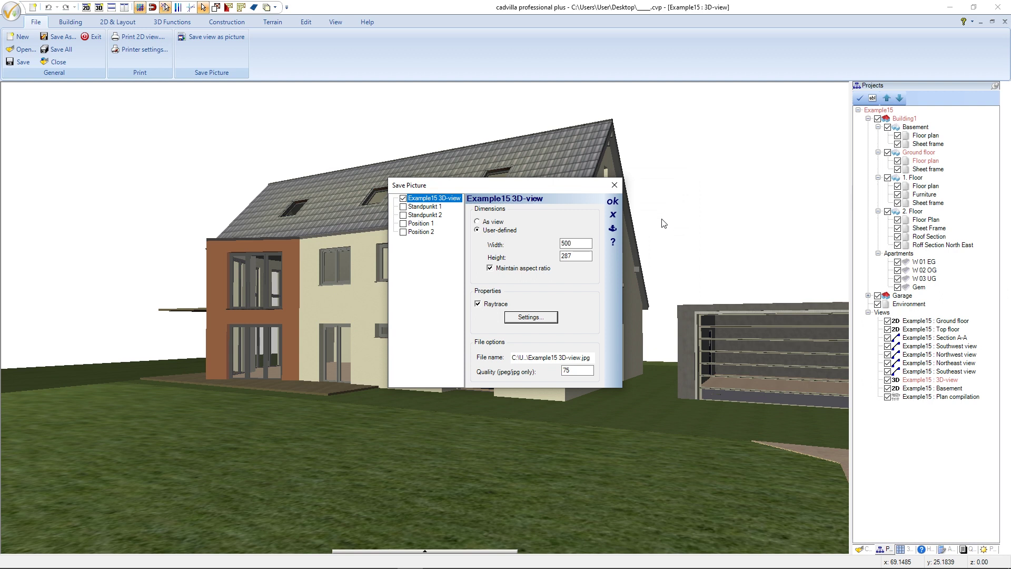
- Name the picture file Rendering_3D_view in the Images folder and save the rendered 3D view
{"action": "left_click", "coordinate": [536, 358]}
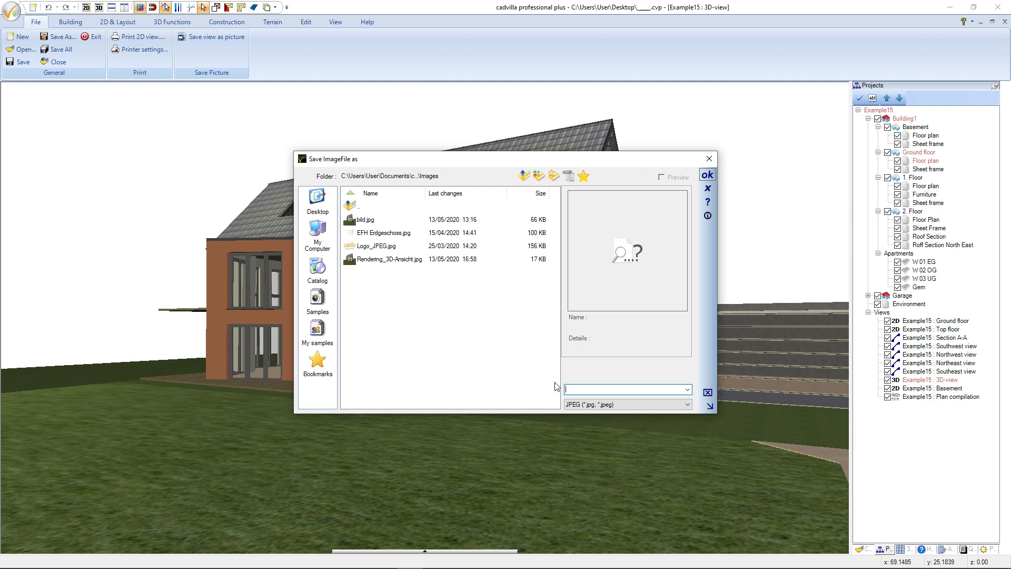
{"action": "type", "text": "Rendering_3D_view"}
{"action": "left_click", "coordinate": [707, 174]}
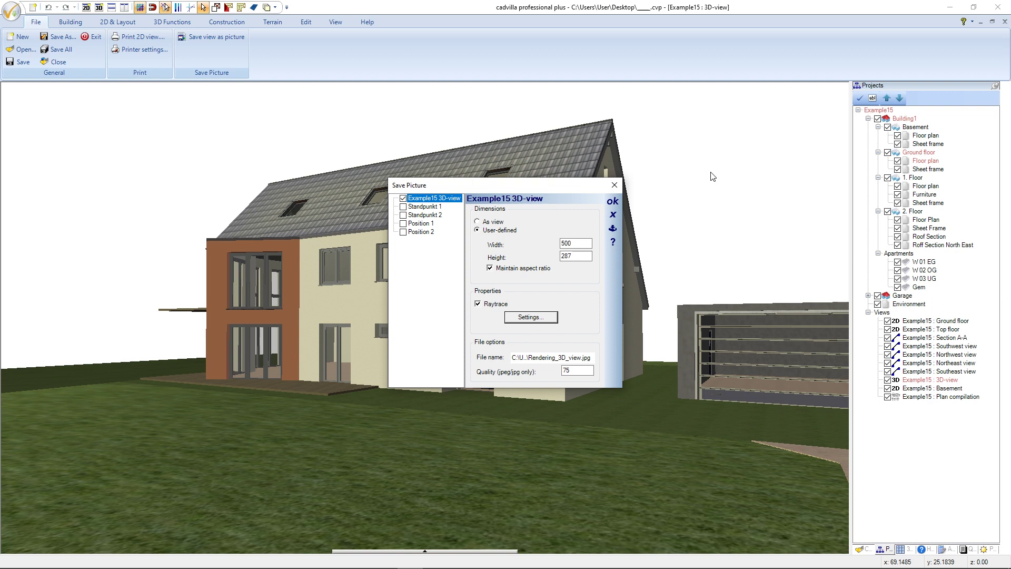
{"action": "left_click", "coordinate": [613, 201]}
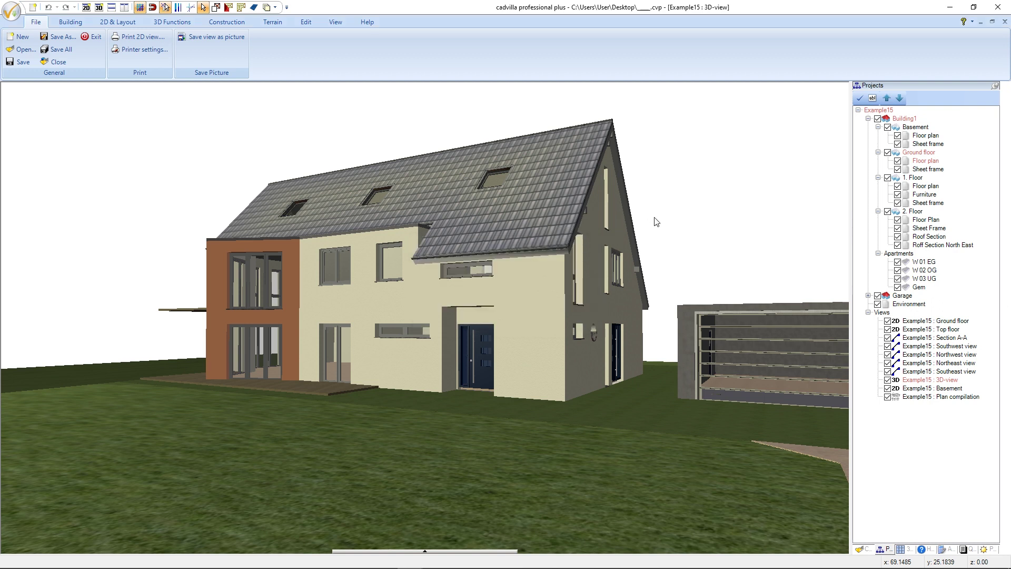
- Insert Rendering_3D_view.jpg as a rectangular bitmap on the Plan compilation sheet, beside the Northwest view and below the gable-end Southeast view
{"action": "double_click", "coordinate": [934, 398]}
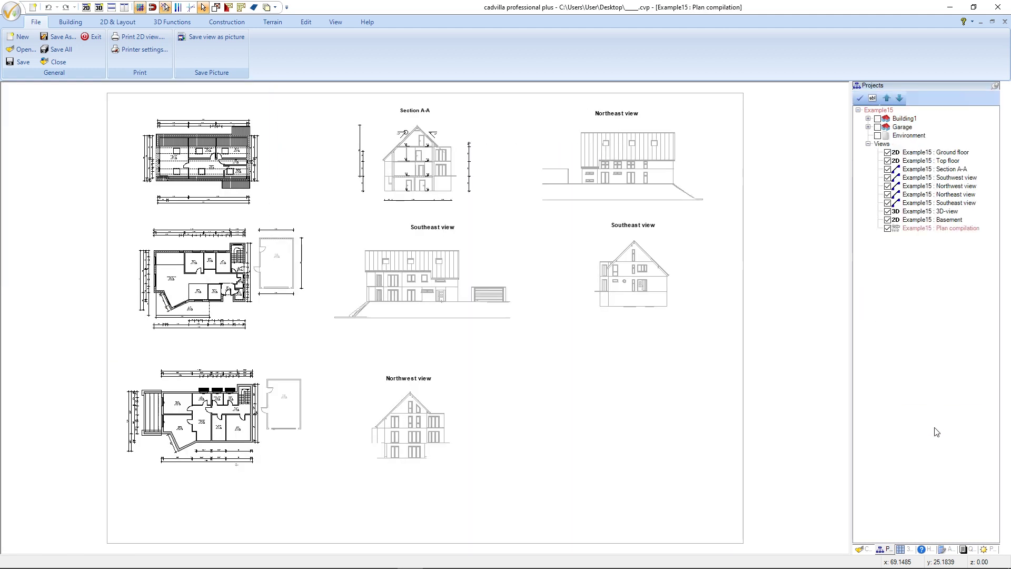
{"action": "left_click", "coordinate": [133, 22]}
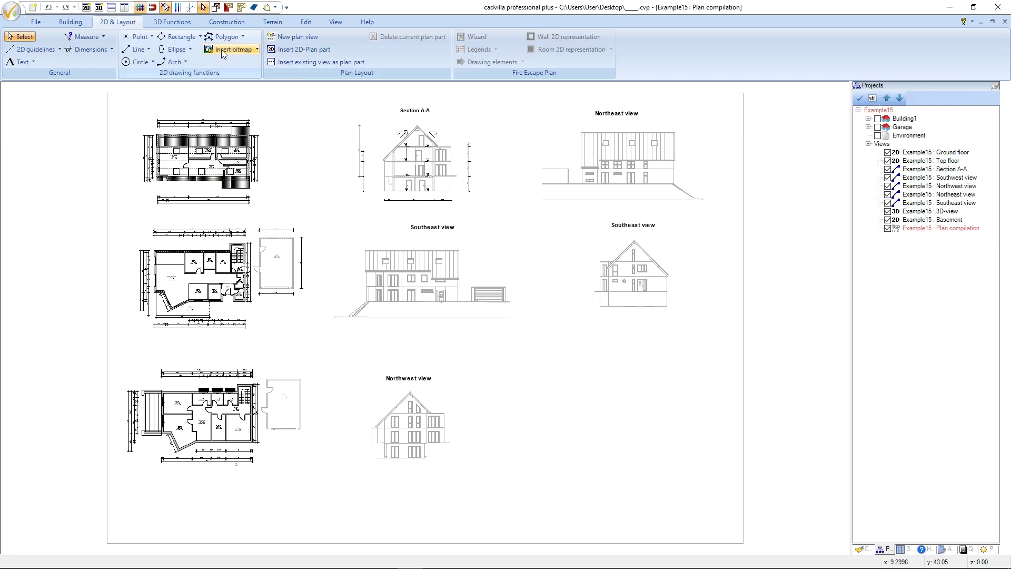
{"action": "left_click", "coordinate": [255, 50]}
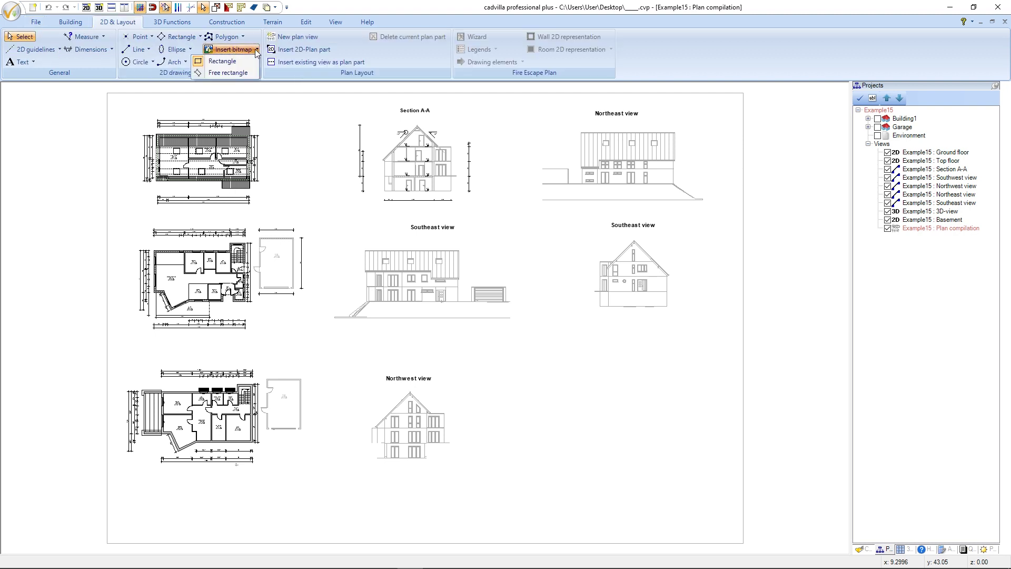
{"action": "left_click", "coordinate": [252, 61]}
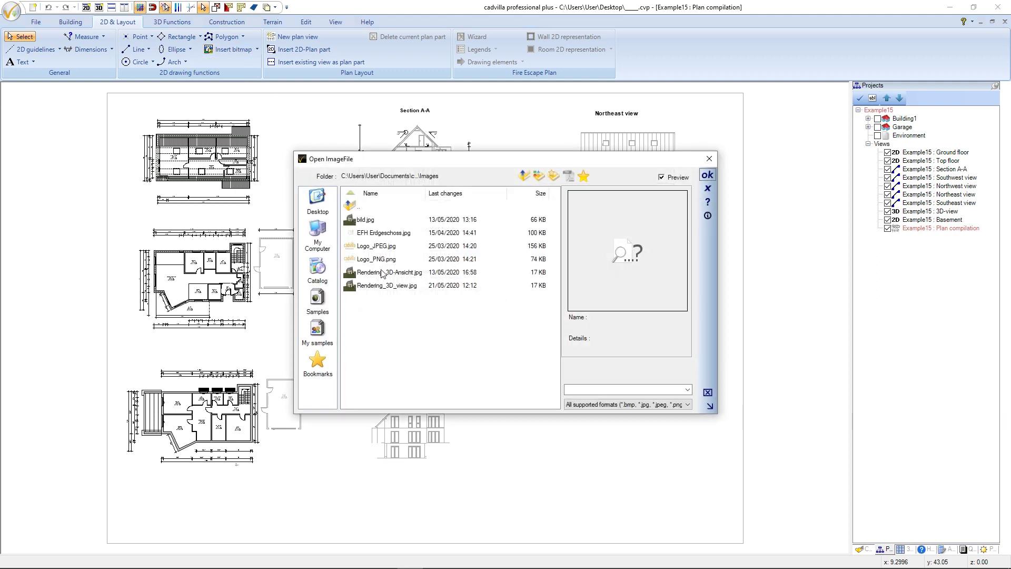
{"action": "left_click", "coordinate": [383, 287]}
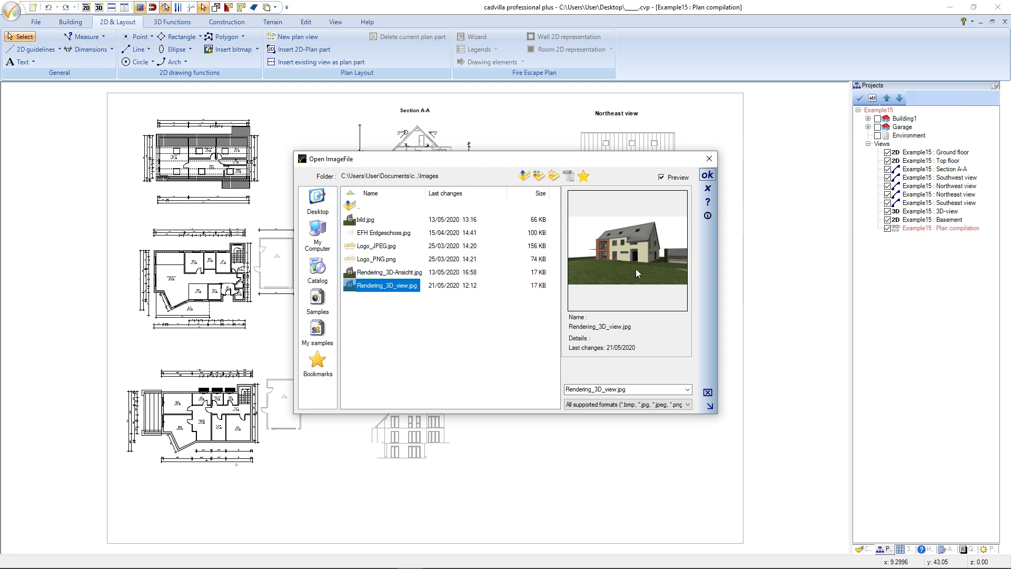
{"action": "left_click", "coordinate": [707, 175]}
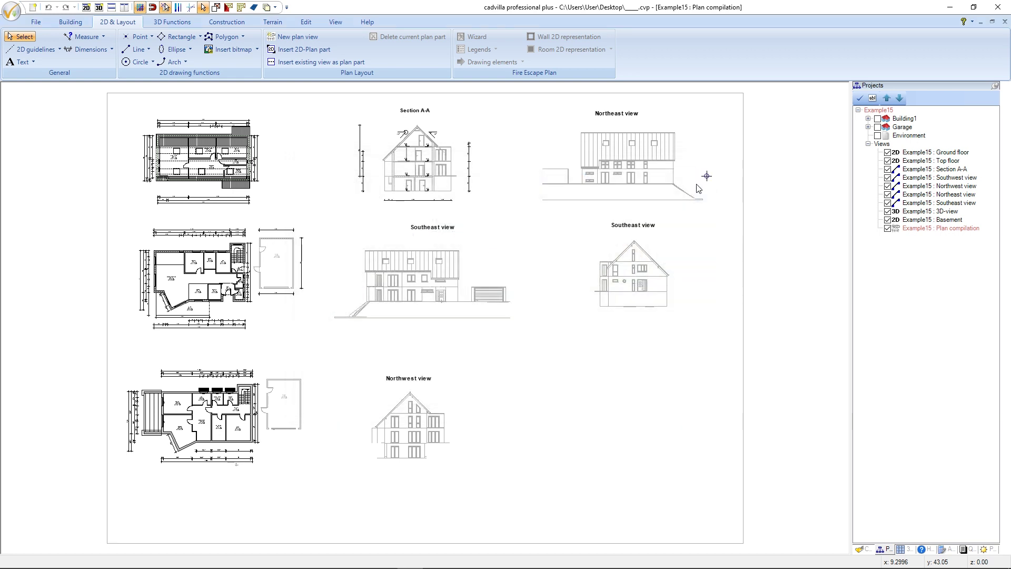
{"action": "left_click", "coordinate": [550, 377]}
{"action": "left_click", "coordinate": [690, 453]}
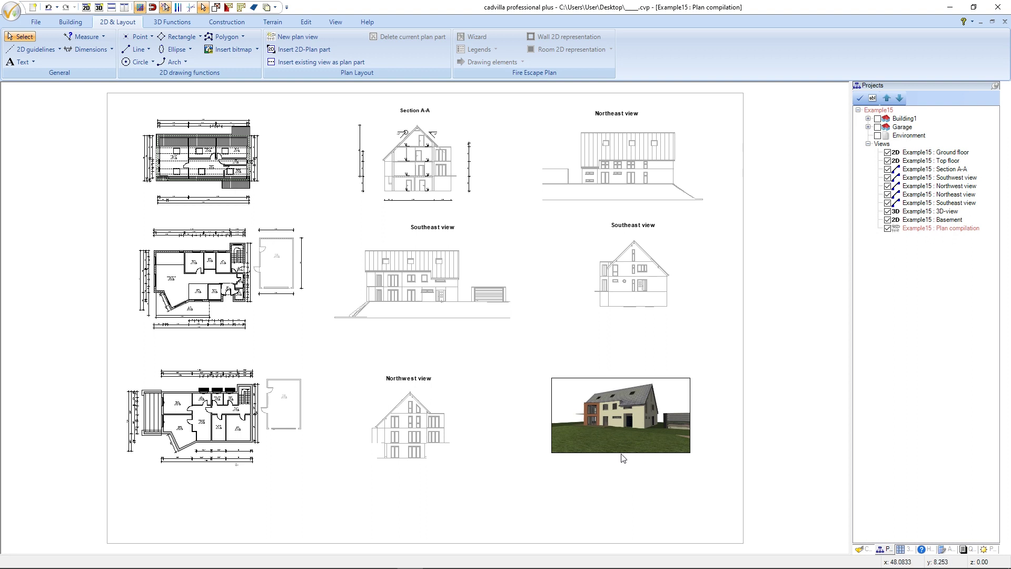
- Enlarge the inserted rendering by shifting its upper-left corner about 0.39 m left and 0.69 m up, and deselect it
{"action": "left_click", "coordinate": [612, 430]}
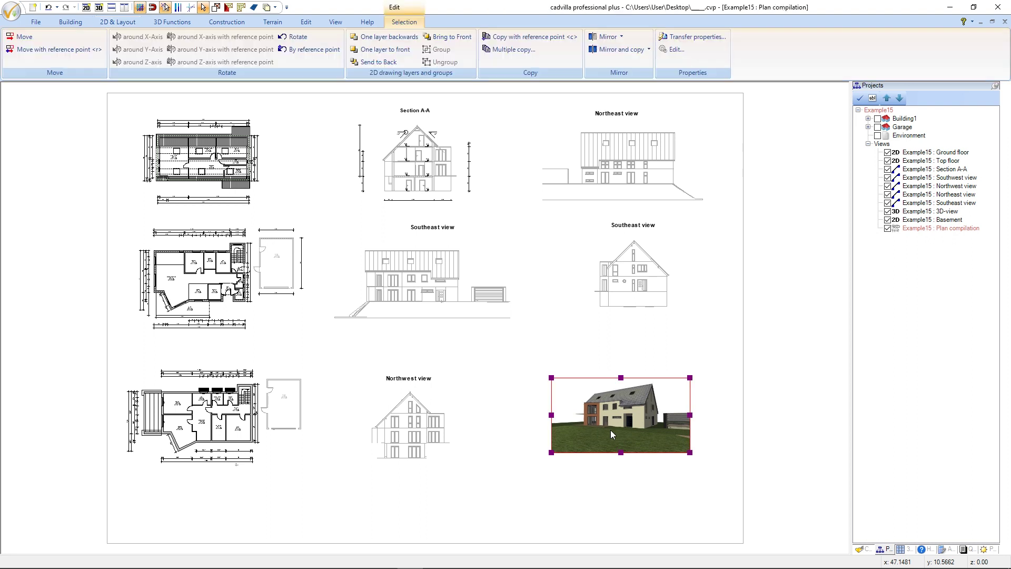
{"action": "left_click_drag", "start_coordinate": [551, 378], "coordinate": [548, 371]}
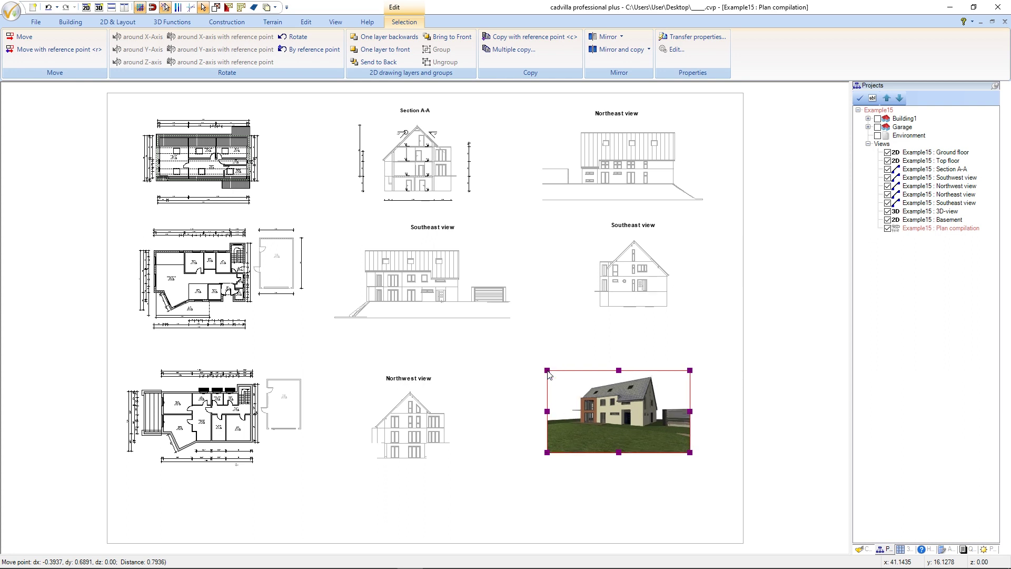
{"action": "key", "text": "Escape"}
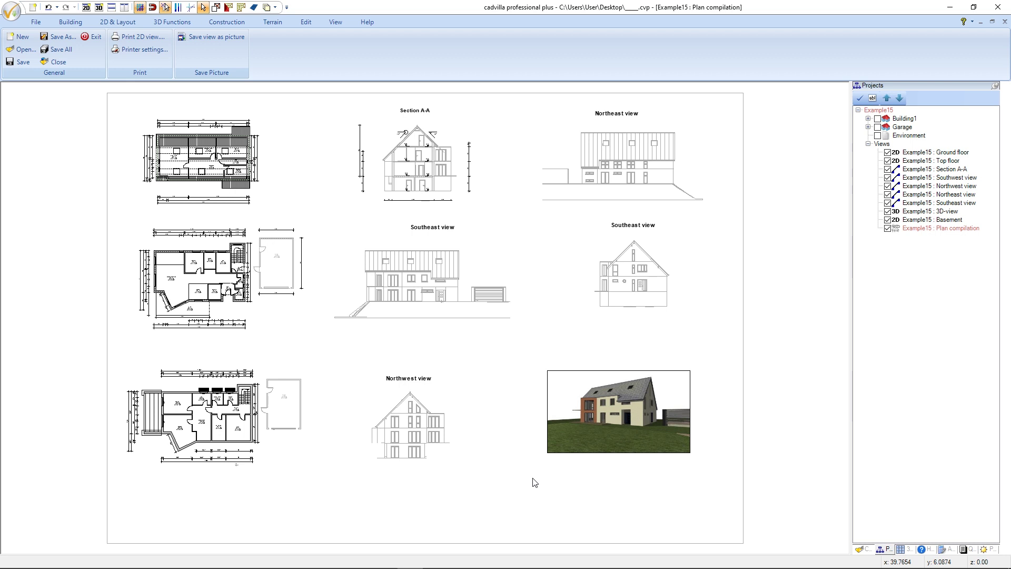
- Move the rendering by its bottom midpoint as reference point, about 0.15 m left and 0.59 m down, and deselect it
{"action": "left_click", "coordinate": [608, 440]}
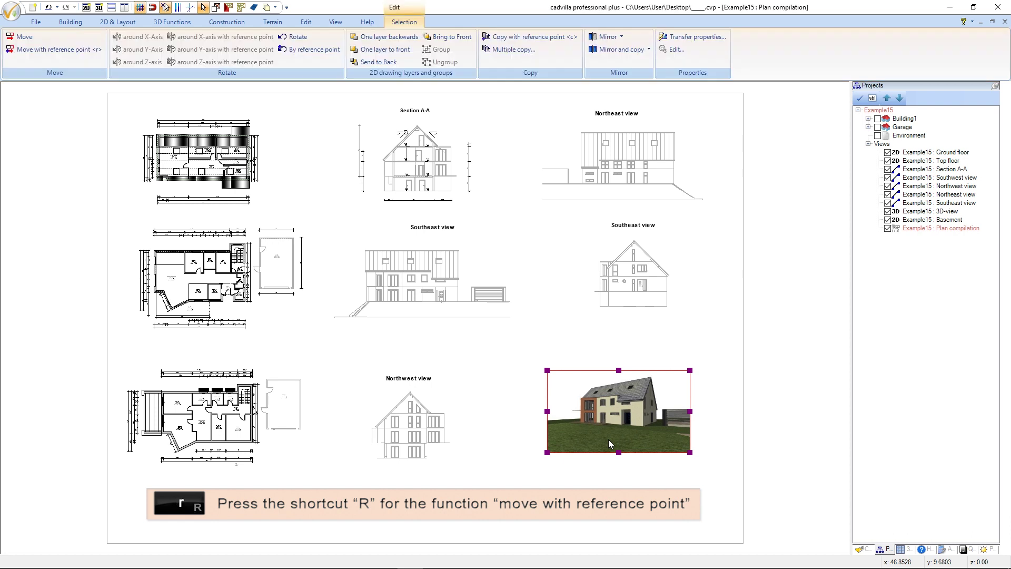
{"action": "key", "text": "r"}
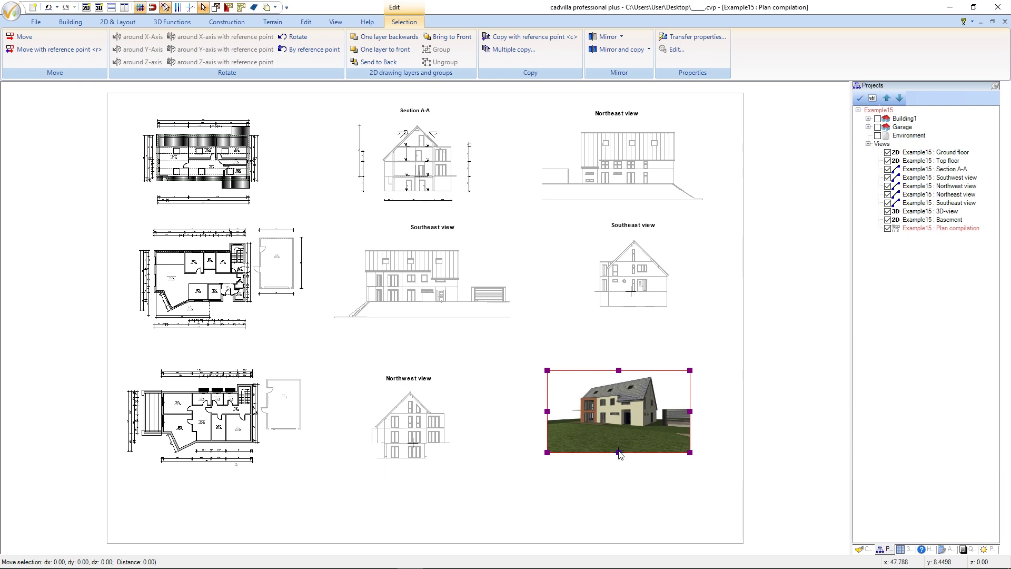
{"action": "left_click", "coordinate": [619, 452]}
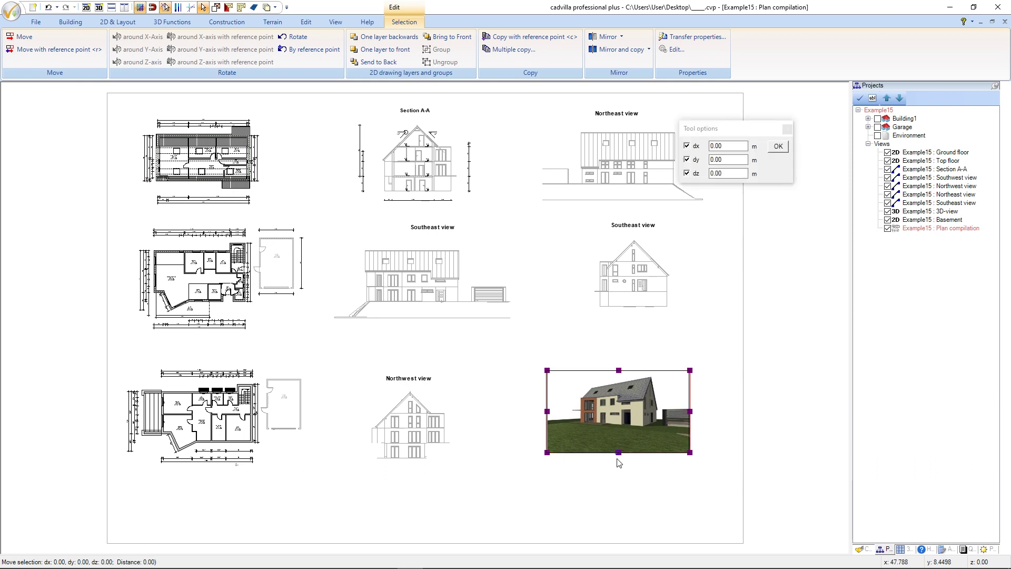
{"action": "left_click", "coordinate": [619, 463]}
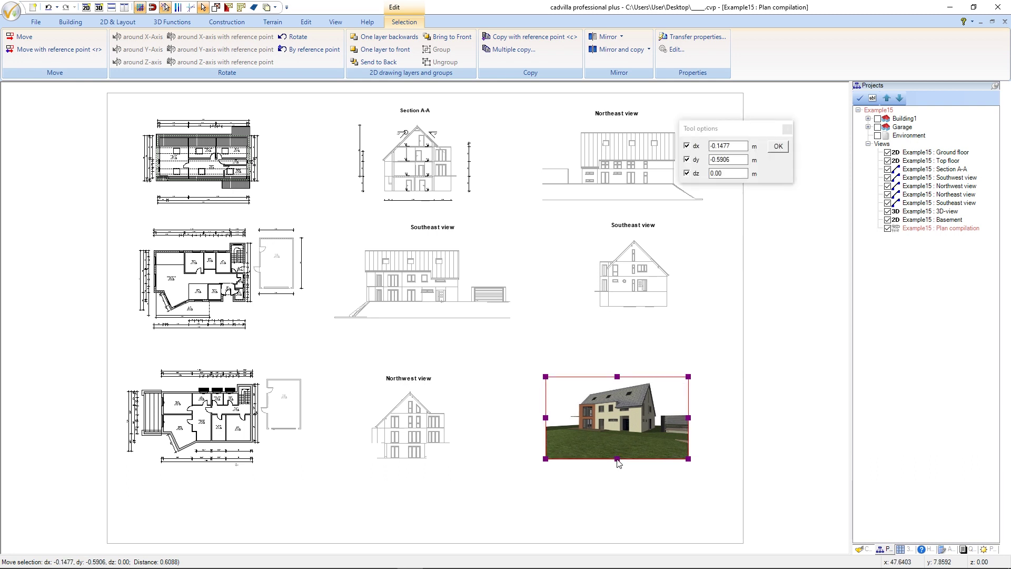
{"action": "left_click", "coordinate": [619, 495]}
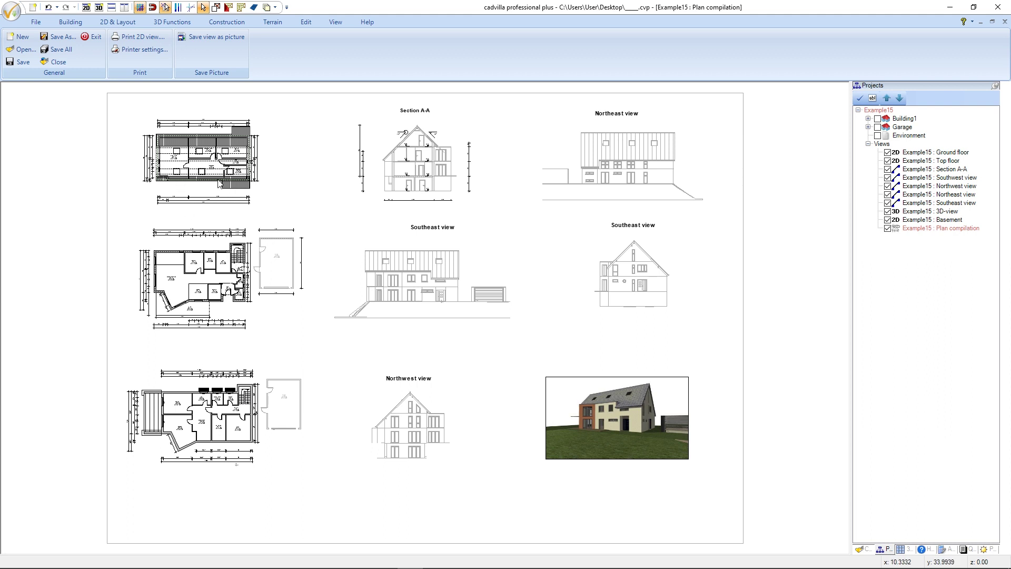
- Place a text label reading "Basement" above the basement floor plan
{"action": "left_click", "coordinate": [123, 23]}
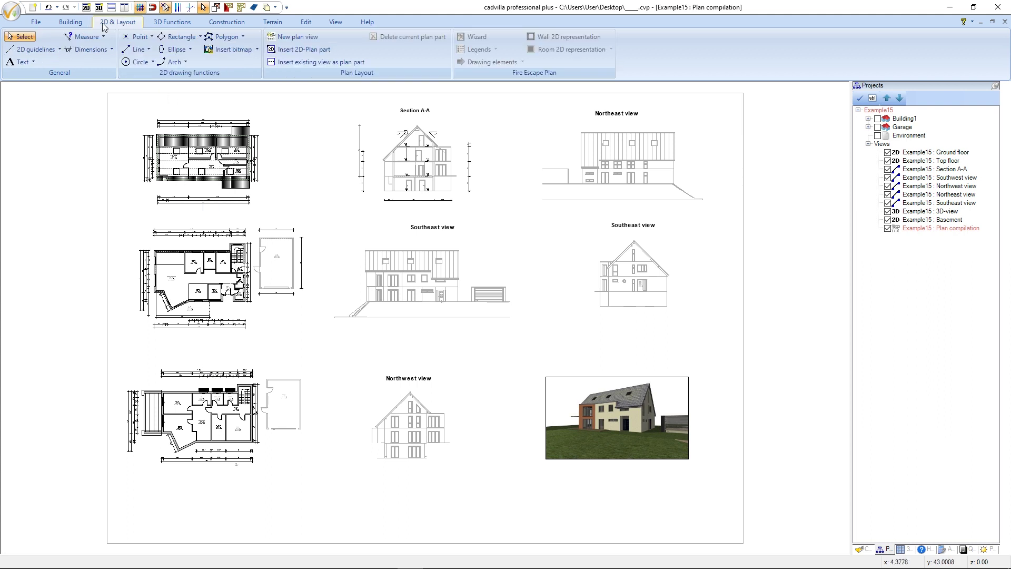
{"action": "left_click", "coordinate": [32, 61]}
{"action": "left_click", "coordinate": [23, 79]}
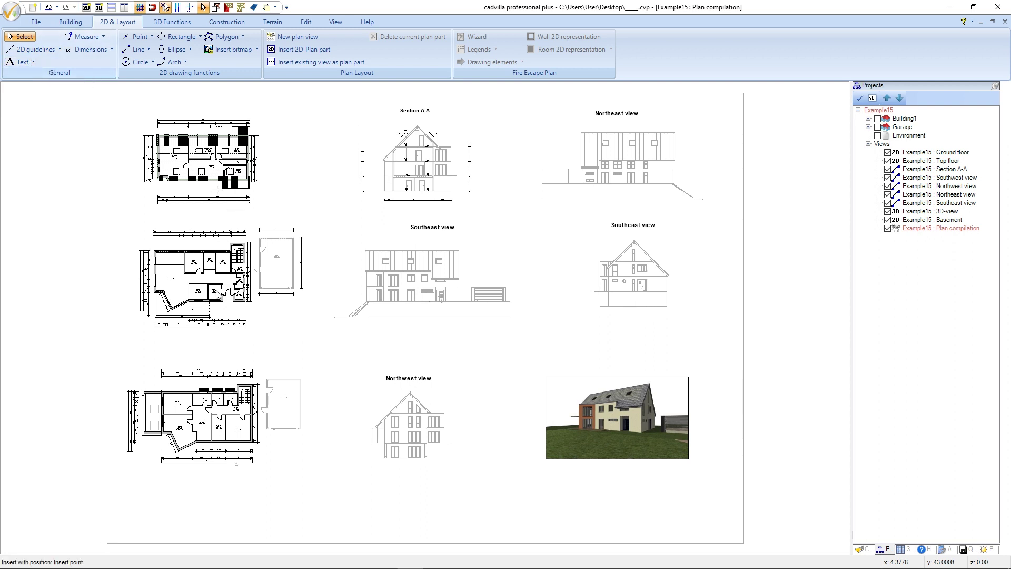
{"action": "left_click", "coordinate": [205, 354]}
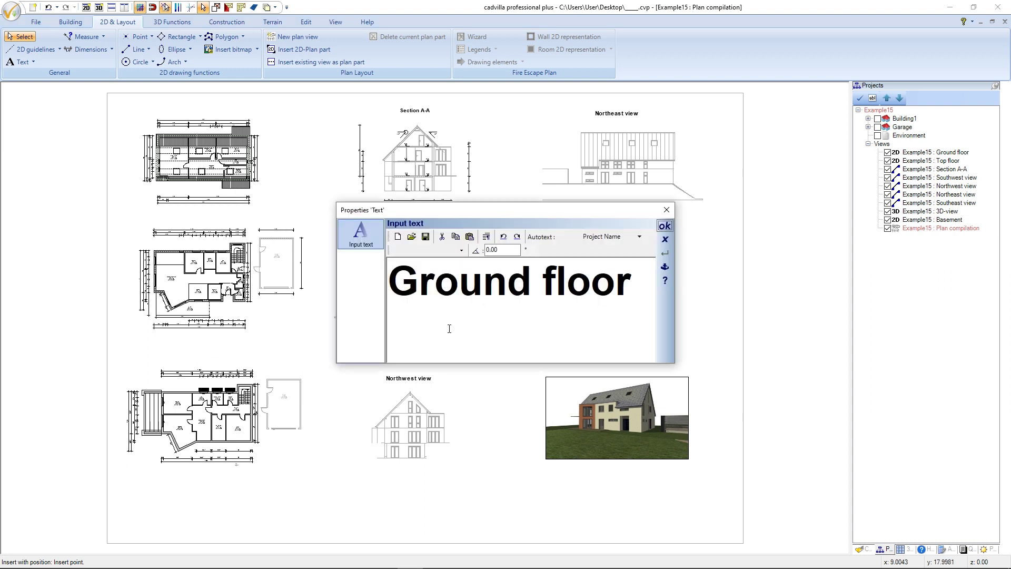
{"action": "left_click_drag", "start_coordinate": [647, 293], "coordinate": [439, 285]}
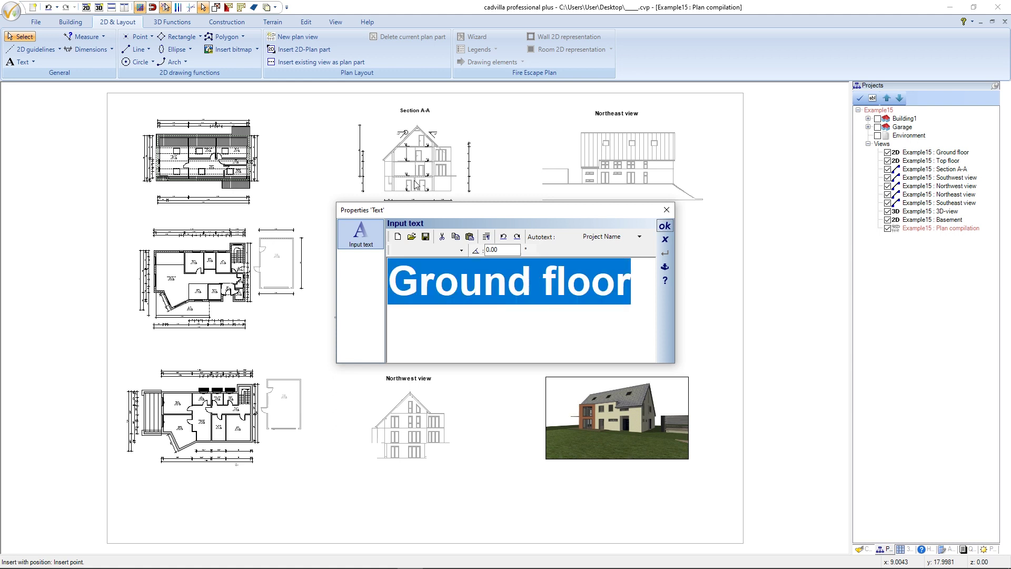
{"action": "type", "text": "Bae"}
{"action": "key", "text": "BackSpace"}
{"action": "type", "text": "se"}
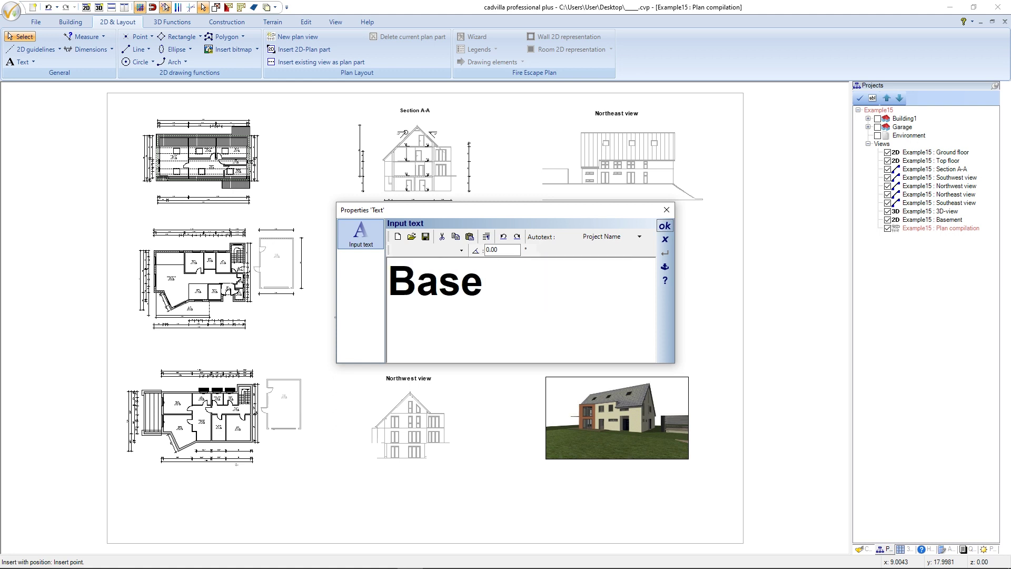
{"action": "type", "text": "ment"}
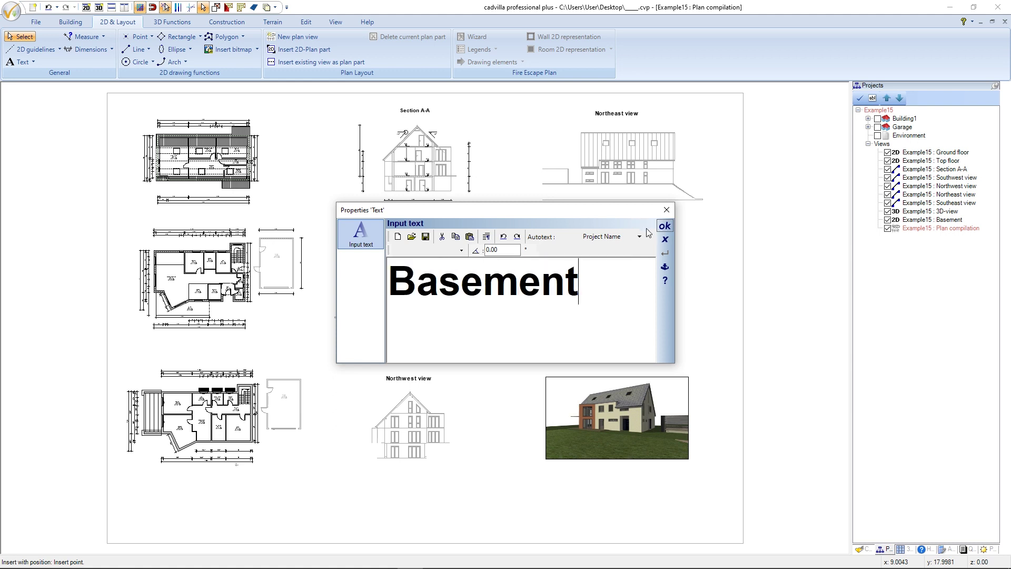
{"action": "left_click", "coordinate": [665, 226]}
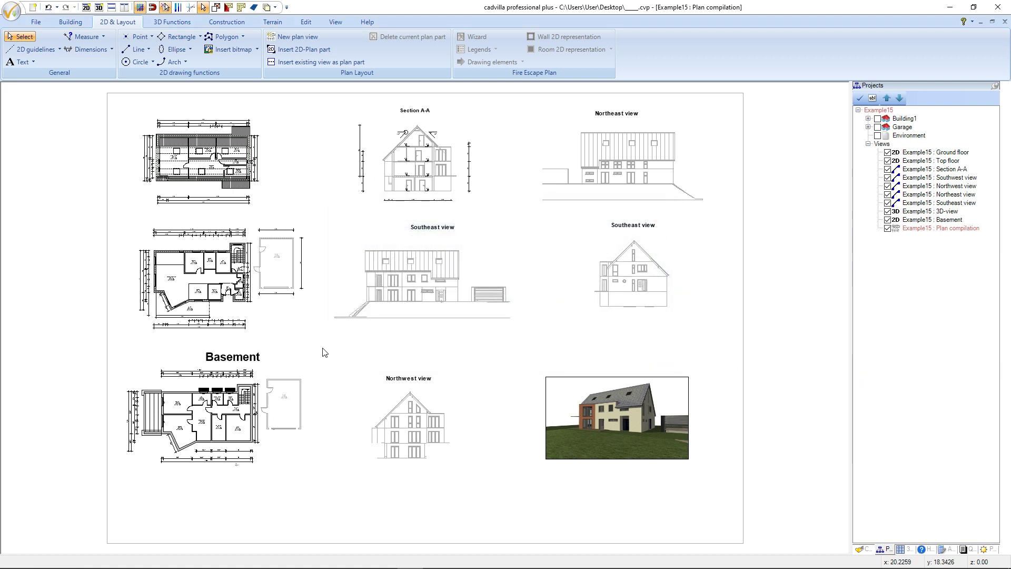
- Move the "Basement" label with a reference point about 2.51 m left and 0.10 m up
{"action": "left_click", "coordinate": [242, 359]}
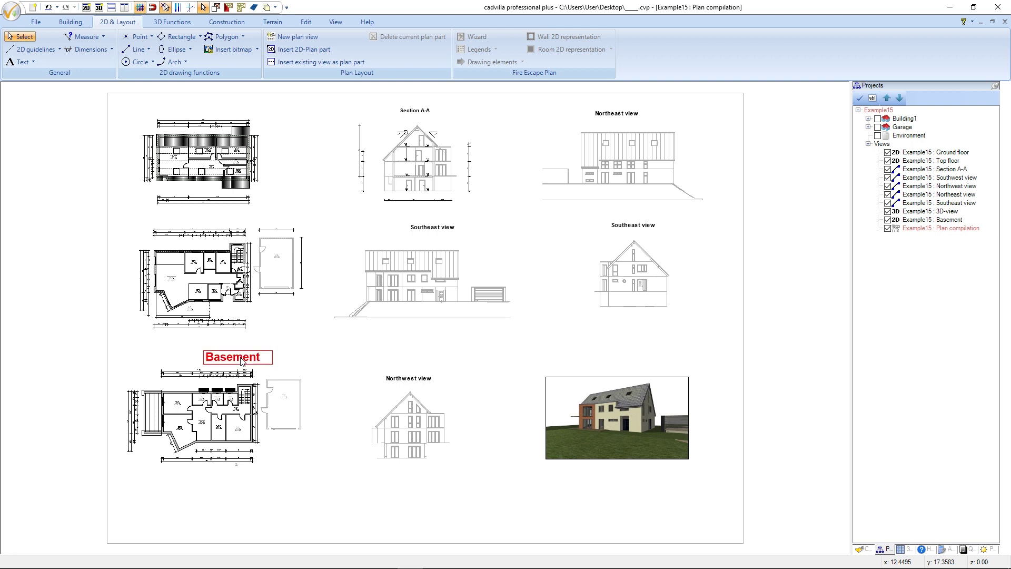
{"action": "key", "text": "r"}
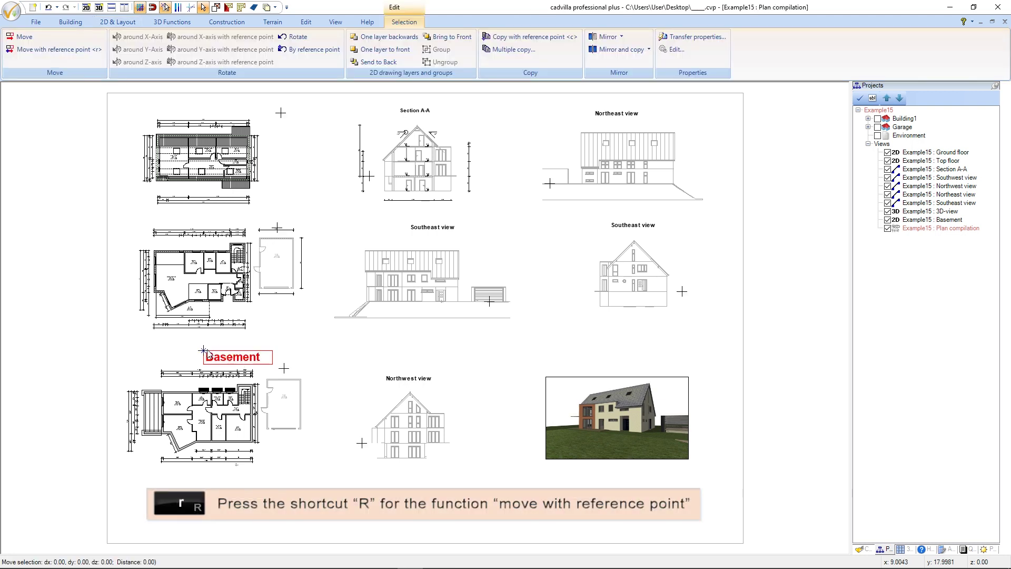
{"action": "left_click", "coordinate": [203, 351]}
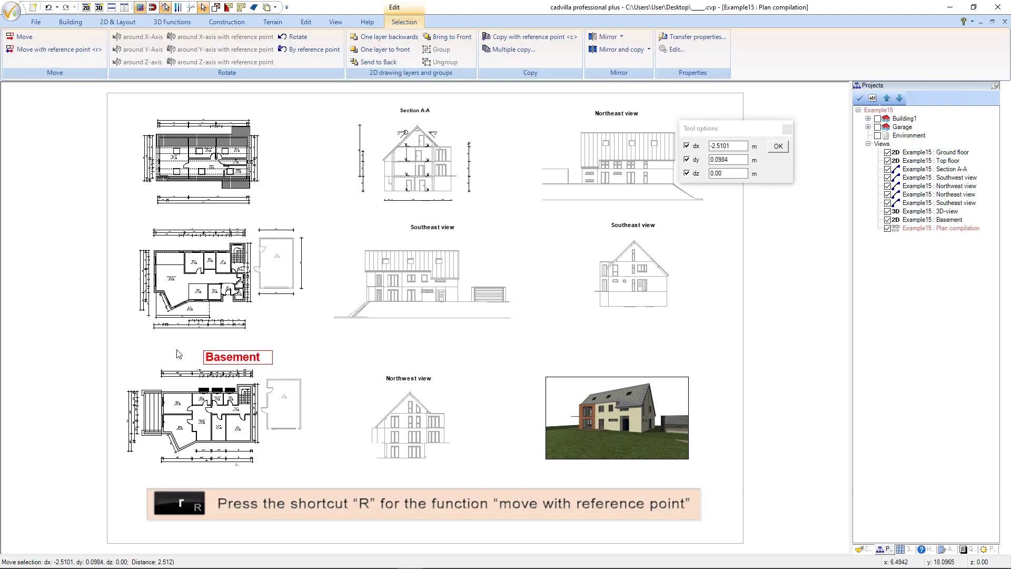
{"action": "left_click", "coordinate": [177, 349]}
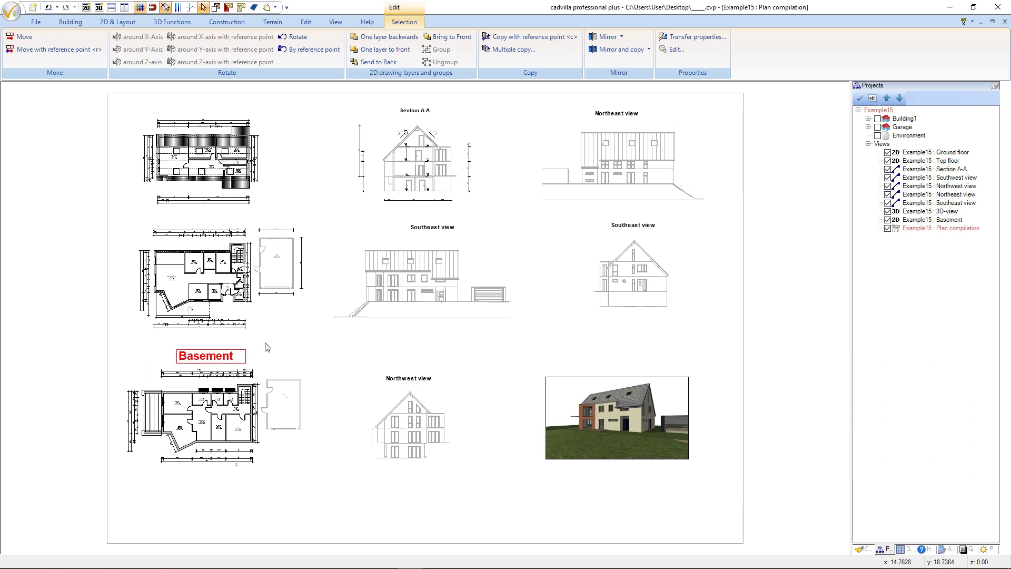
- Set the "Basement" label's font size to 0.50 m
{"action": "right_click", "coordinate": [220, 356]}
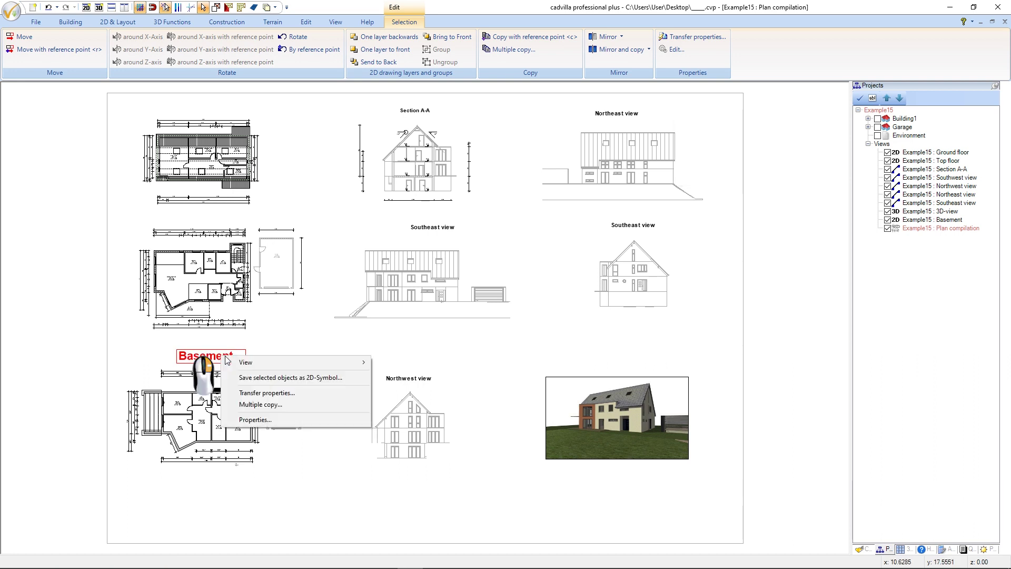
{"action": "left_click", "coordinate": [283, 419]}
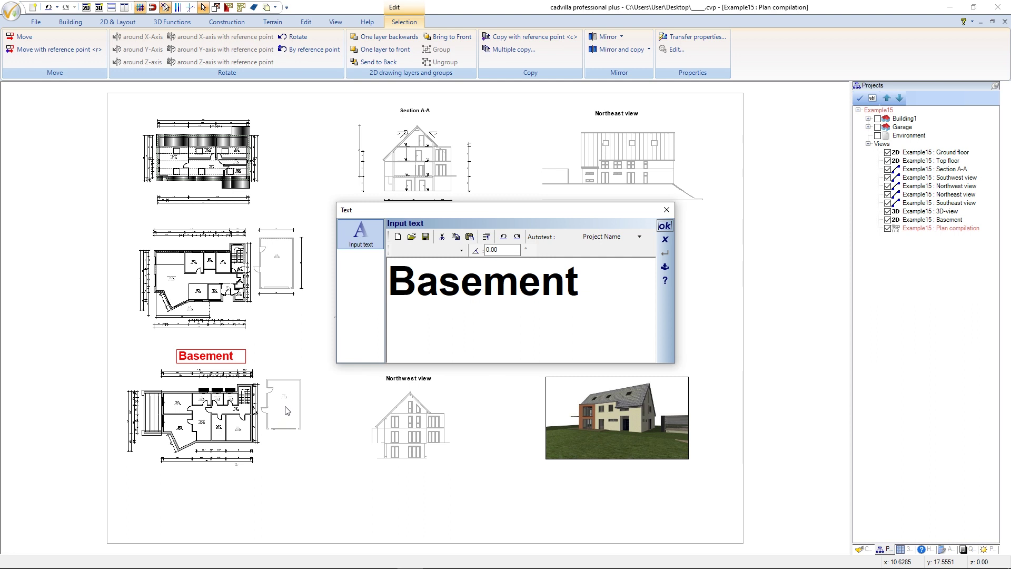
{"action": "left_click", "coordinate": [427, 250]}
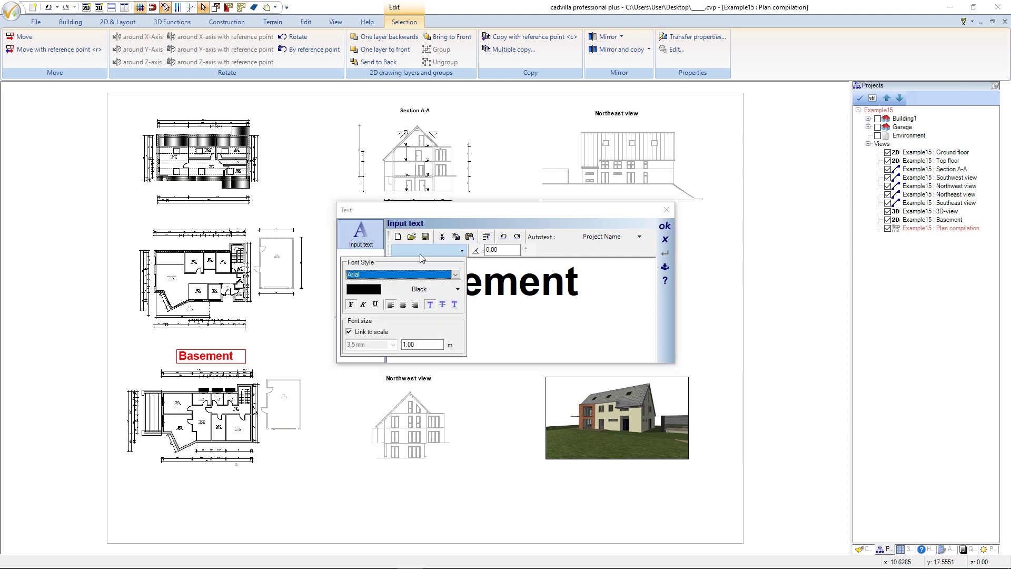
{"action": "double_click", "coordinate": [420, 344]}
{"action": "type", "text": "0,5"}
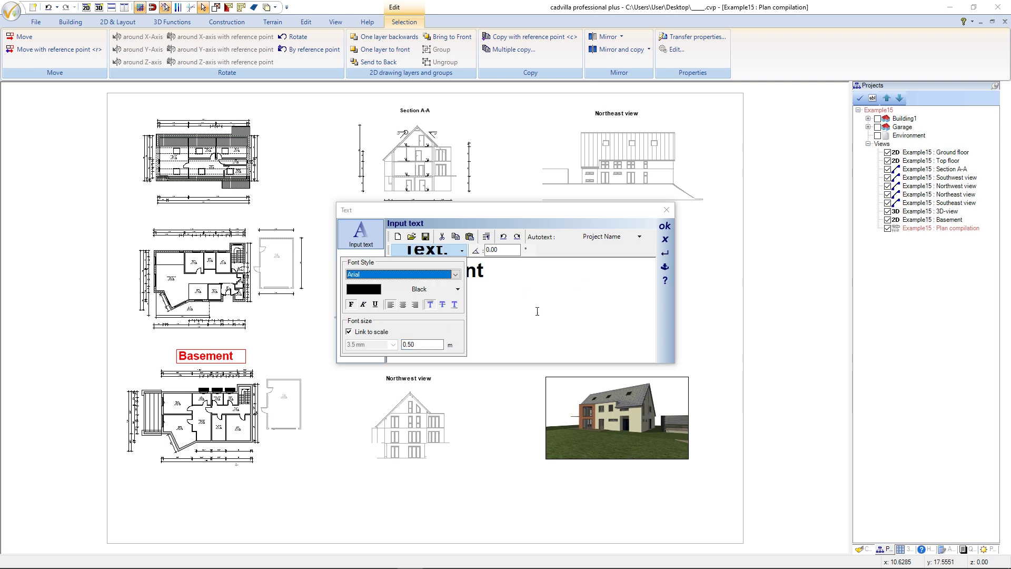
{"action": "left_click", "coordinate": [663, 227]}
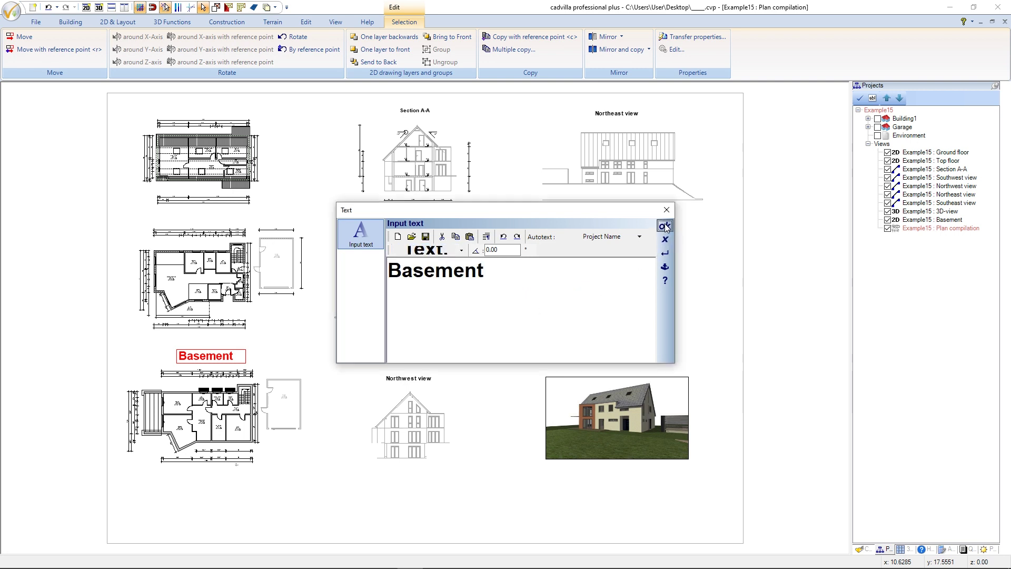
{"action": "left_click", "coordinate": [663, 226]}
- Move the "Basement" label horizontally to the right with a reference point, centring it above the basement floor plan
{"action": "key", "text": "r"}
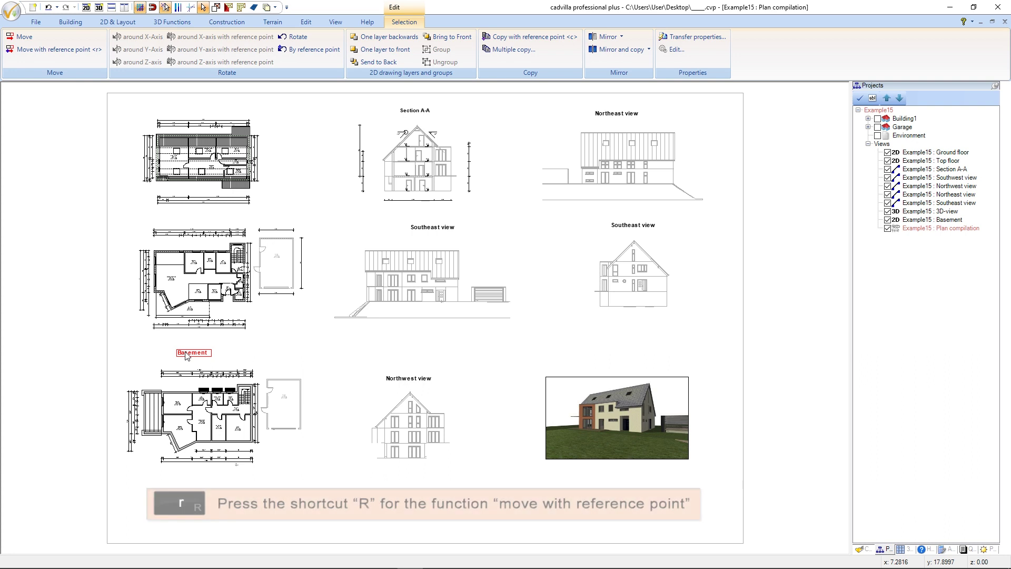
{"action": "left_click", "coordinate": [190, 357]}
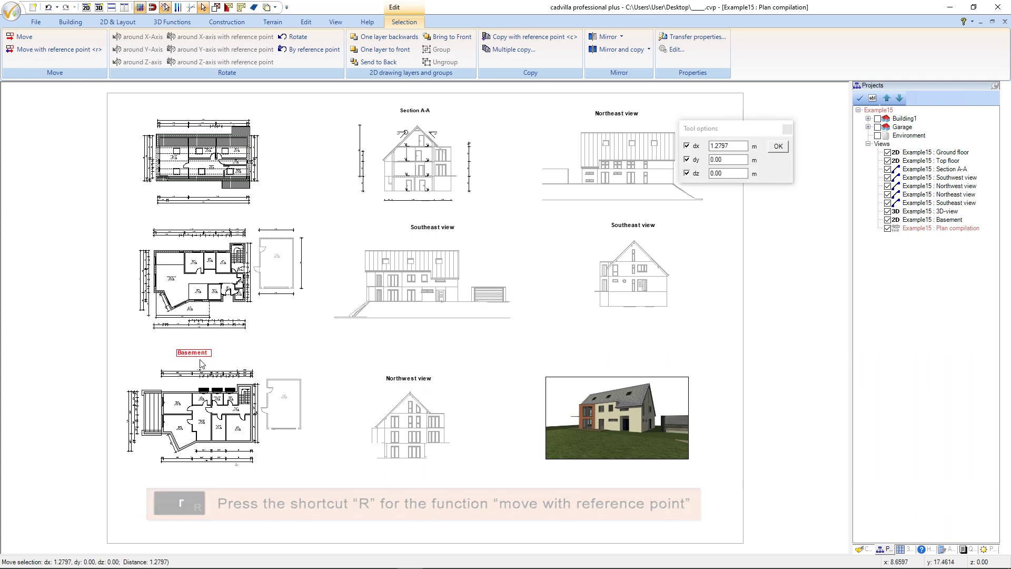
{"action": "left_click", "coordinate": [210, 361]}
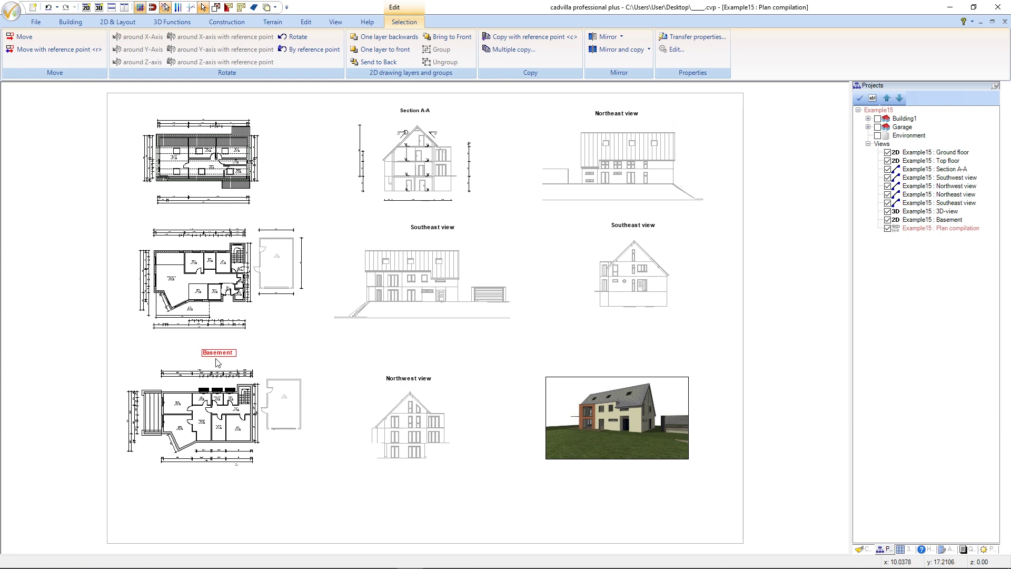
- Copy the "Basement" label and paste it above the ground floor plan
{"action": "key", "text": "ctrl+c"}
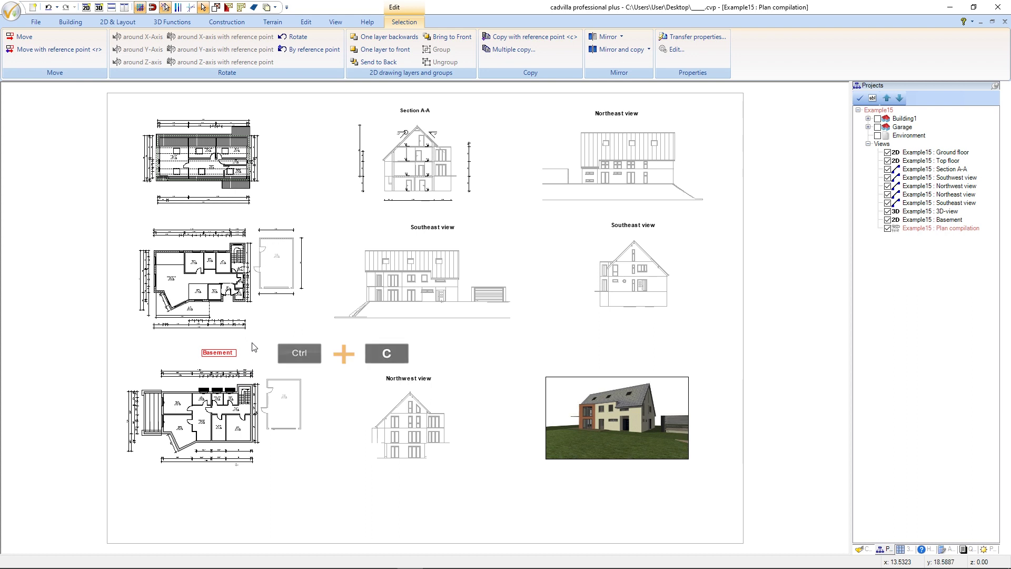
{"action": "key", "text": "ctrl+v"}
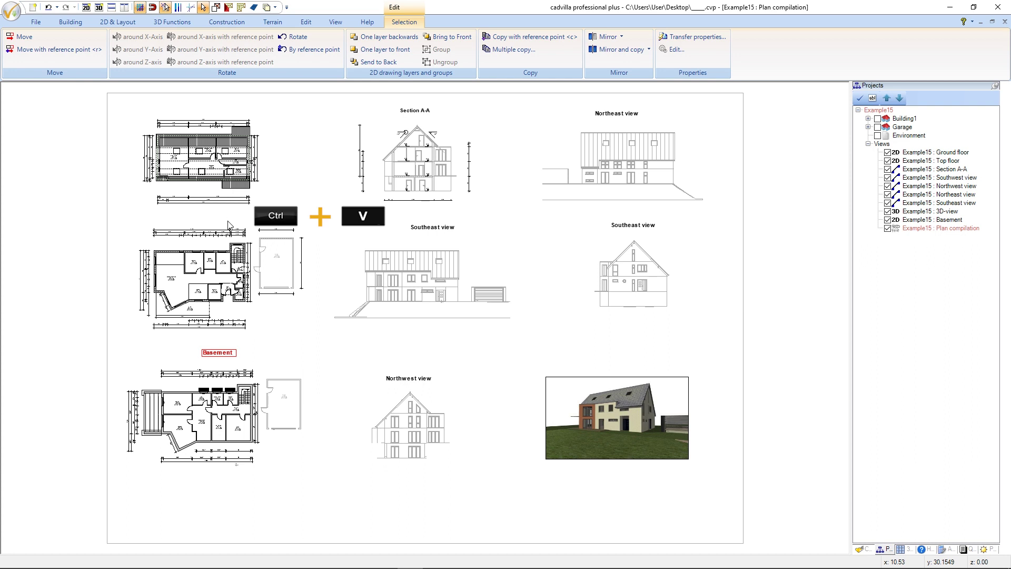
{"action": "left_click", "coordinate": [218, 220]}
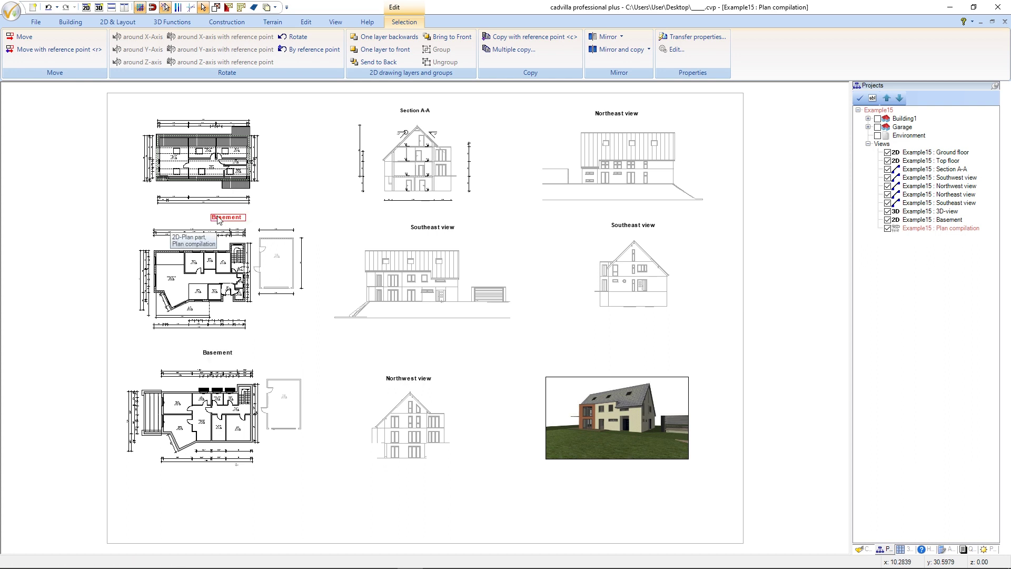
- Change the pasted label's text to "Ground floor" and move it about 1.13 m left above its plan
{"action": "right_click", "coordinate": [220, 216]}
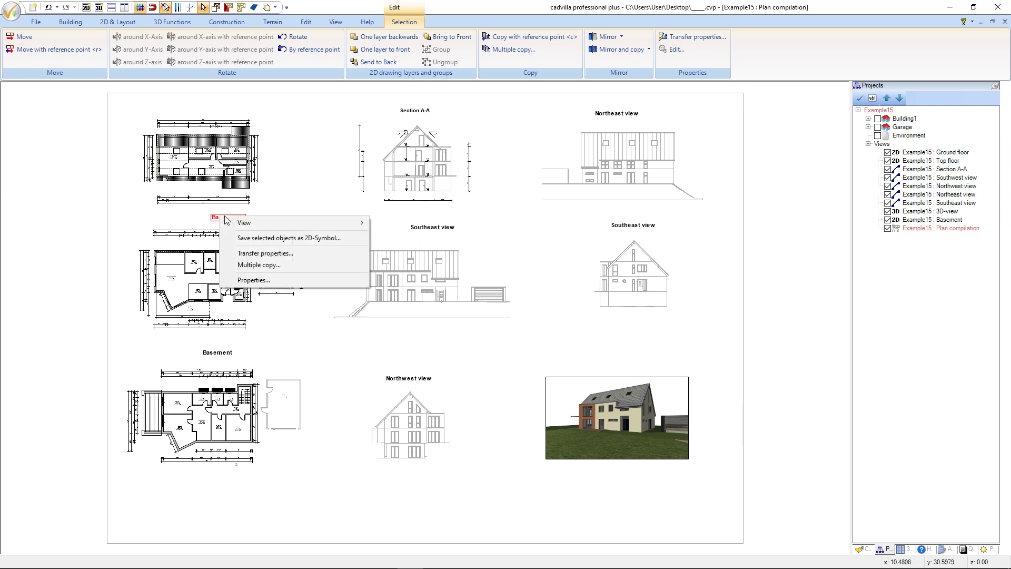
{"action": "left_click", "coordinate": [252, 280]}
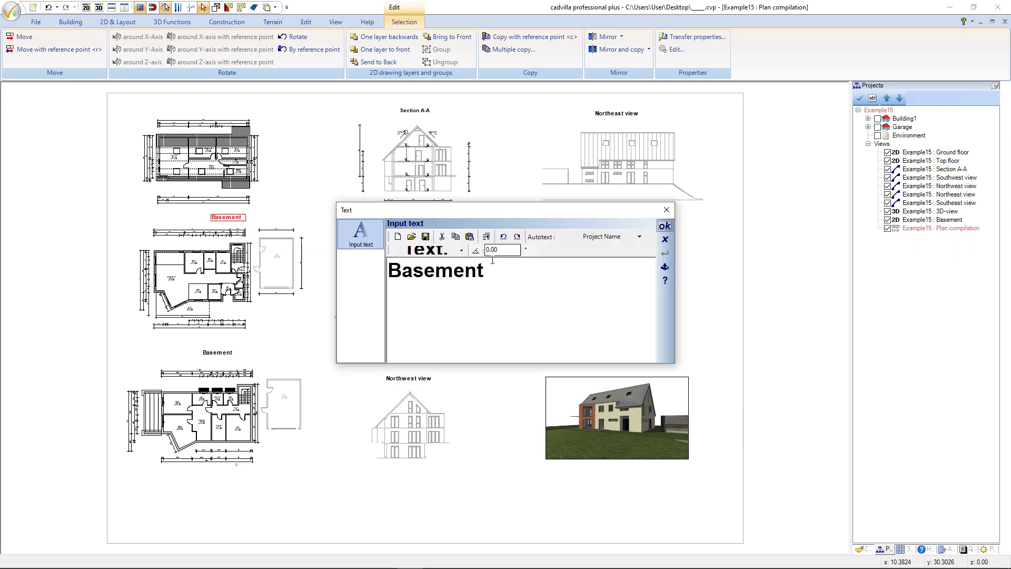
{"action": "type", "text": "G"}
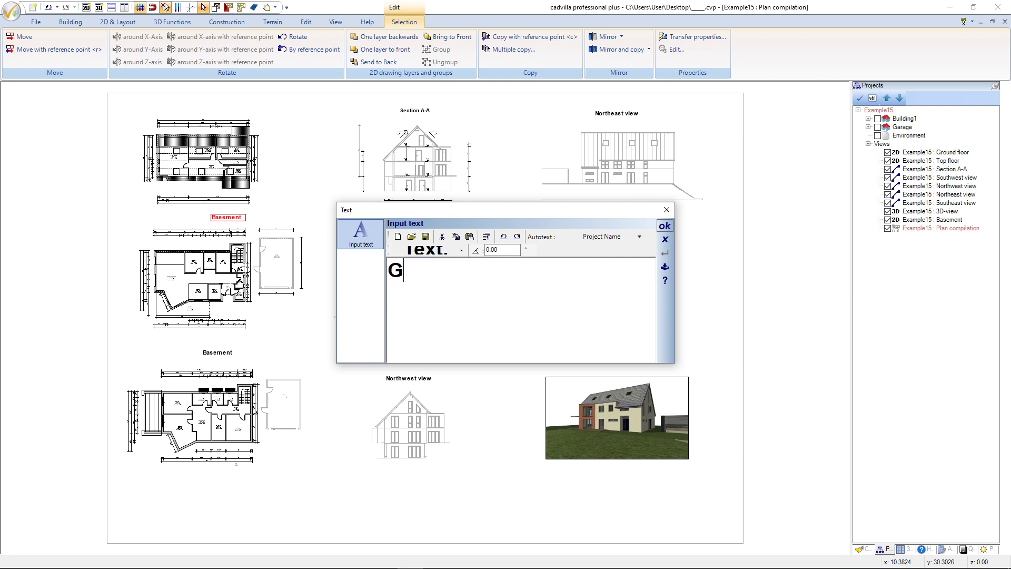
{"action": "type", "text": "round floor"}
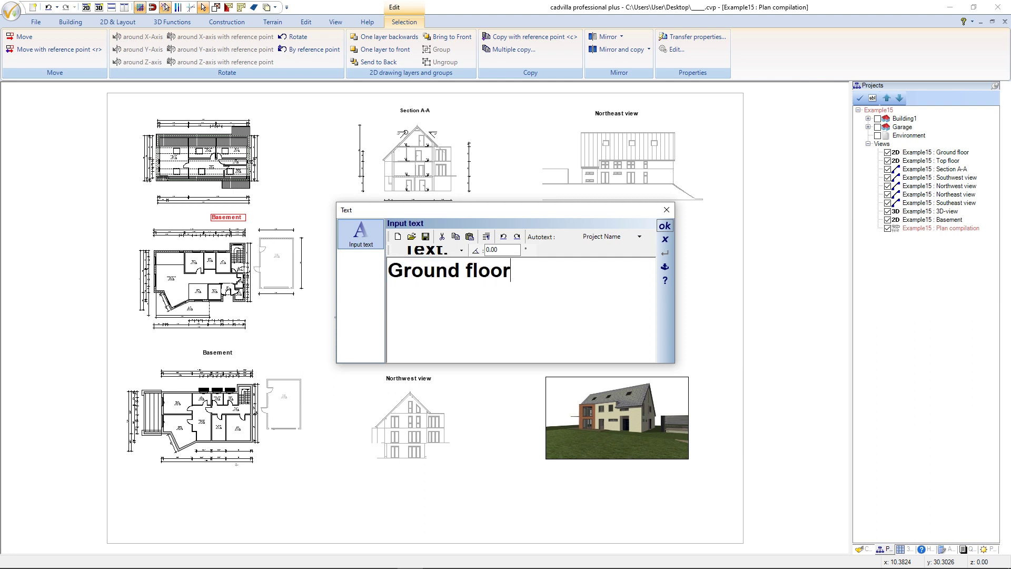
{"action": "left_click", "coordinate": [672, 226]}
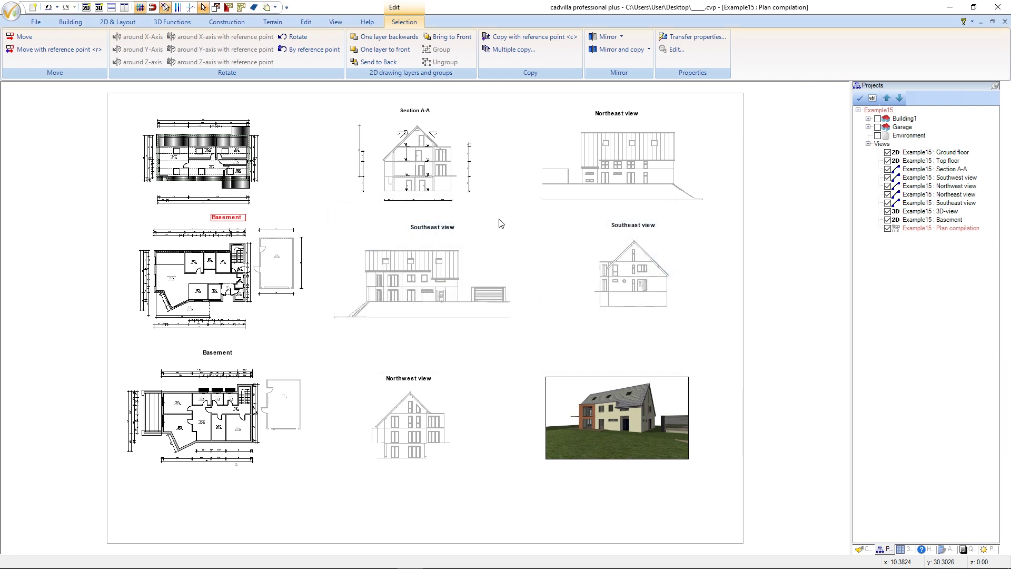
{"action": "left_click", "coordinate": [225, 221]}
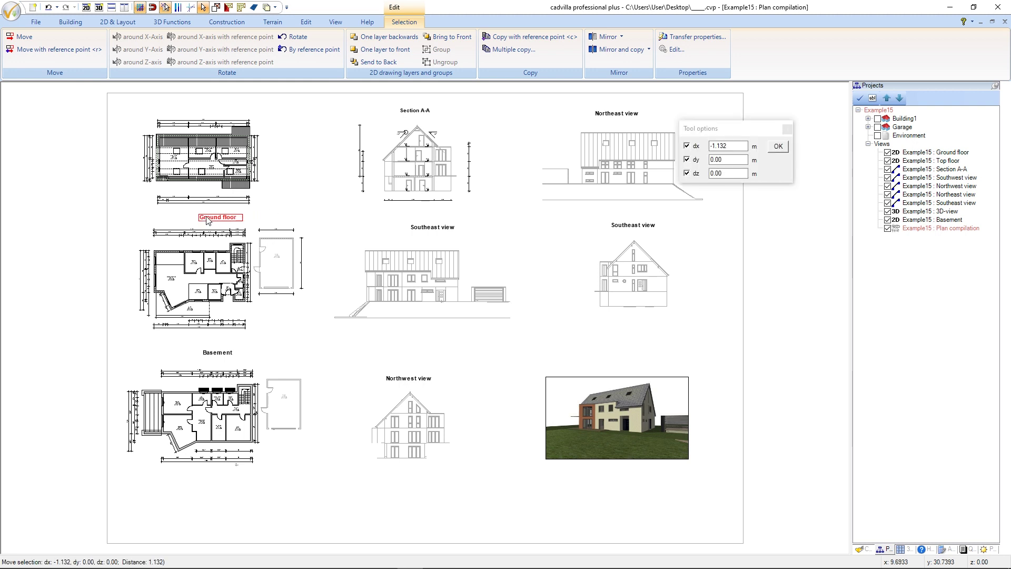
{"action": "left_click", "coordinate": [207, 221]}
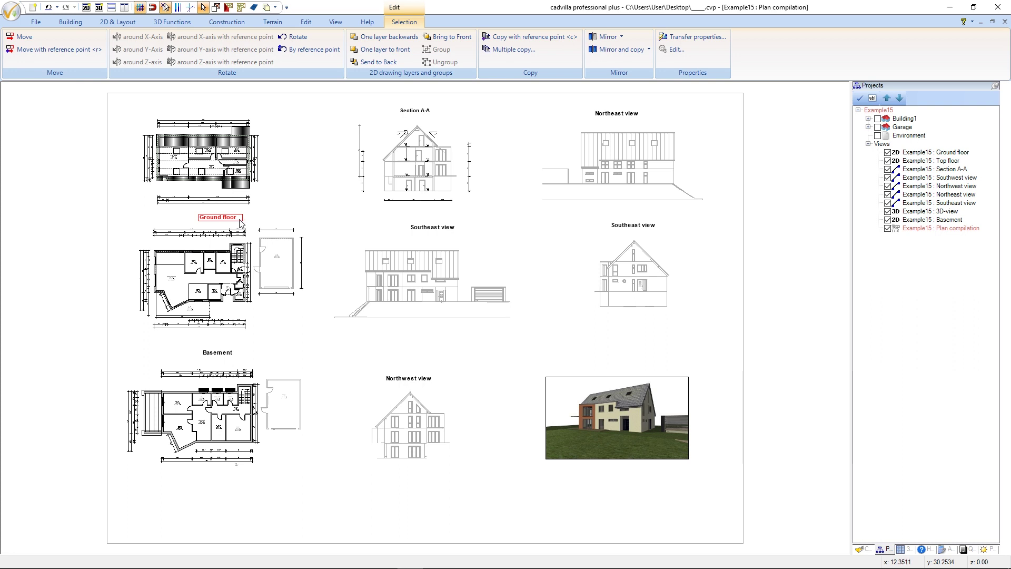
- Place a copy of the "Ground floor" label above the uppermost plan, change its text to "Top floor" and move it about 1.33 m left
{"action": "key", "text": "r"}
{"action": "left_click", "coordinate": [223, 111]}
{"action": "type", "text": "Top floor"}
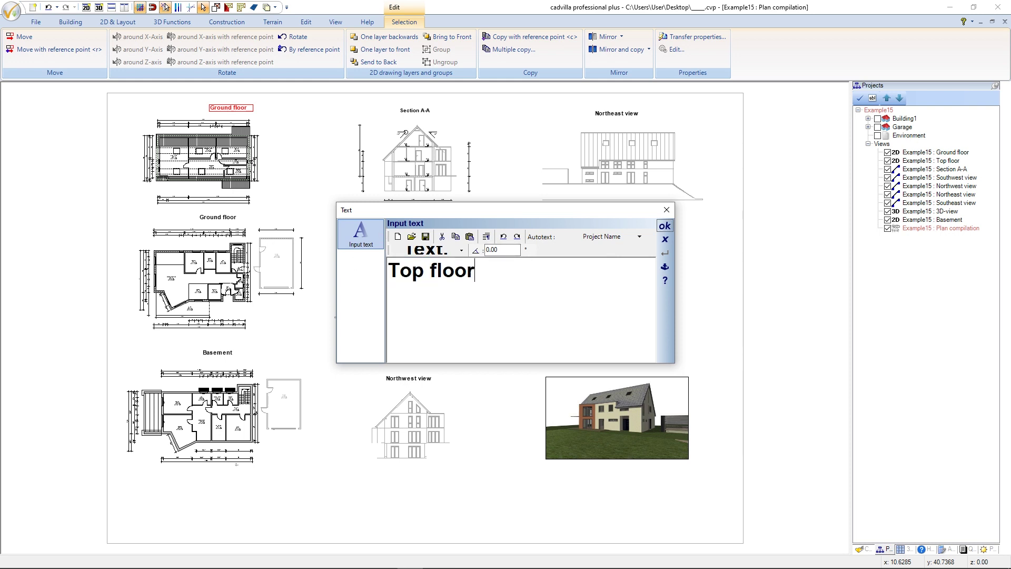
{"action": "left_click", "coordinate": [664, 226]}
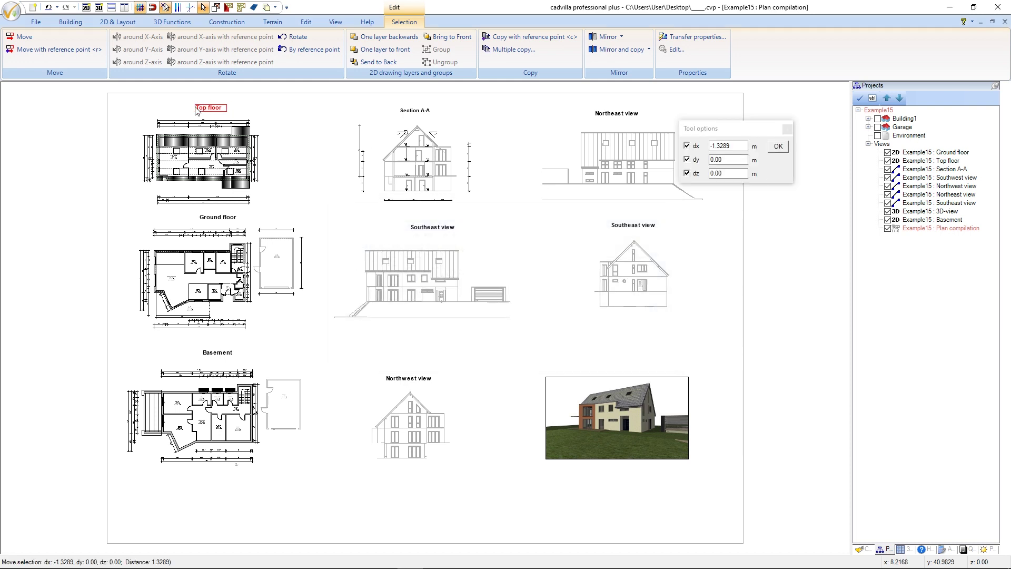
{"action": "left_click", "coordinate": [196, 109]}
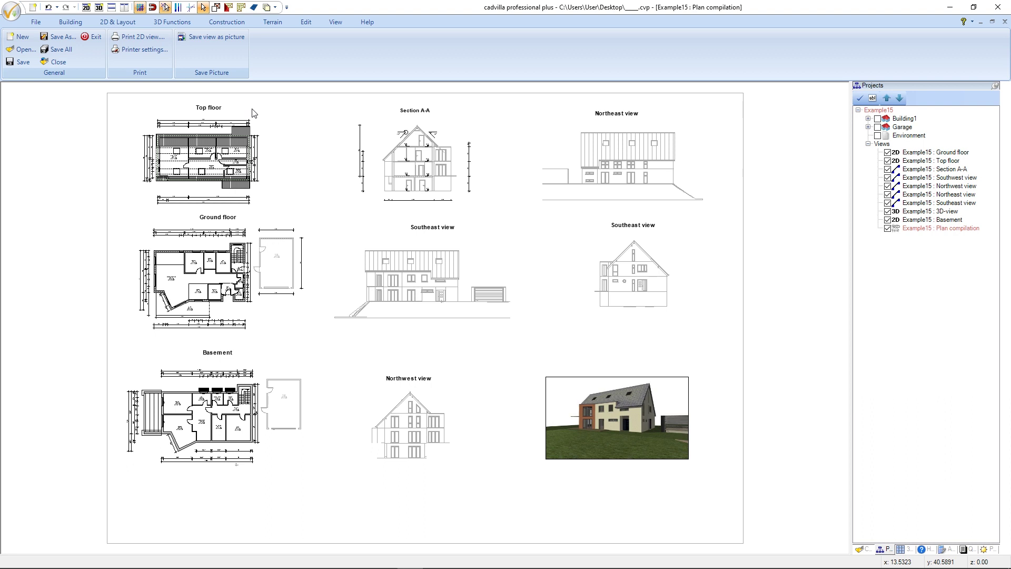
- Insert the DIN_A0-1_50 frame from the 2D catalog's Sheet frame folder, changing its reference point to fit it onto the plan sheet's outline
{"action": "left_click", "coordinate": [870, 549]}
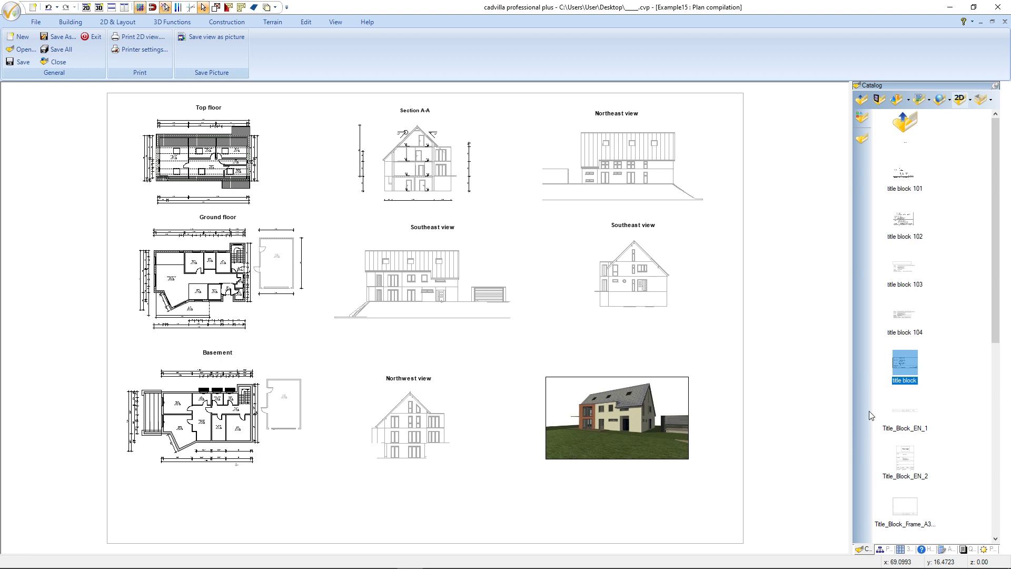
{"action": "double_click", "coordinate": [917, 125]}
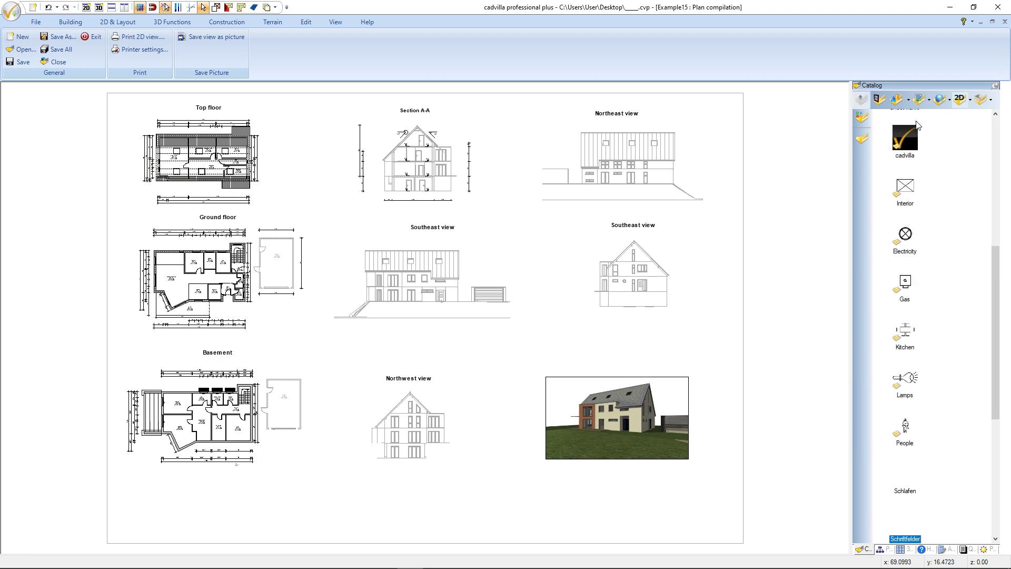
{"action": "scroll", "coordinate": [920, 333], "scroll_direction": "down", "scroll_amount": 5}
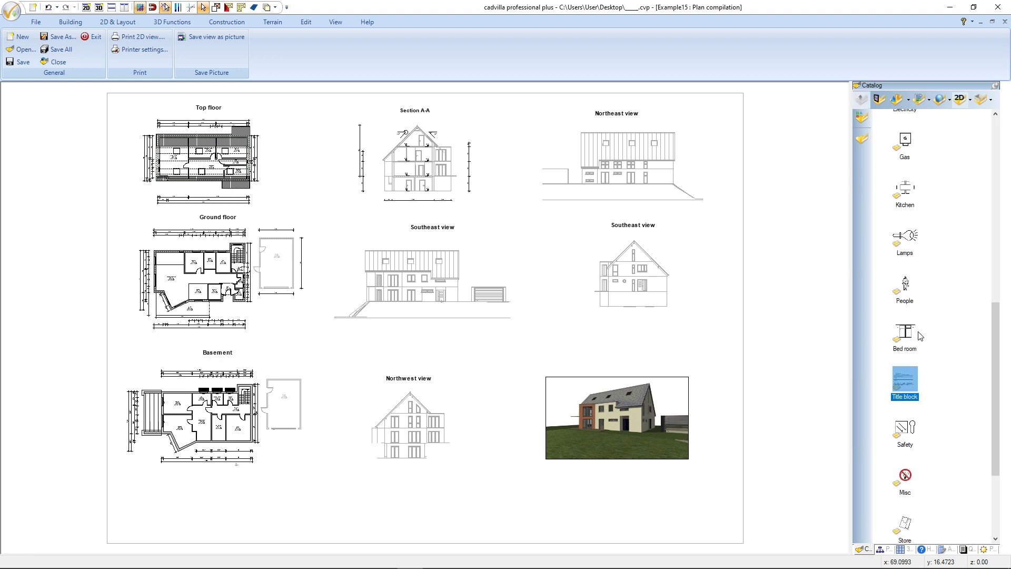
{"action": "scroll", "coordinate": [922, 337], "scroll_direction": "up", "scroll_amount": 5}
{"action": "scroll", "coordinate": [920, 337], "scroll_direction": "up", "scroll_amount": 4}
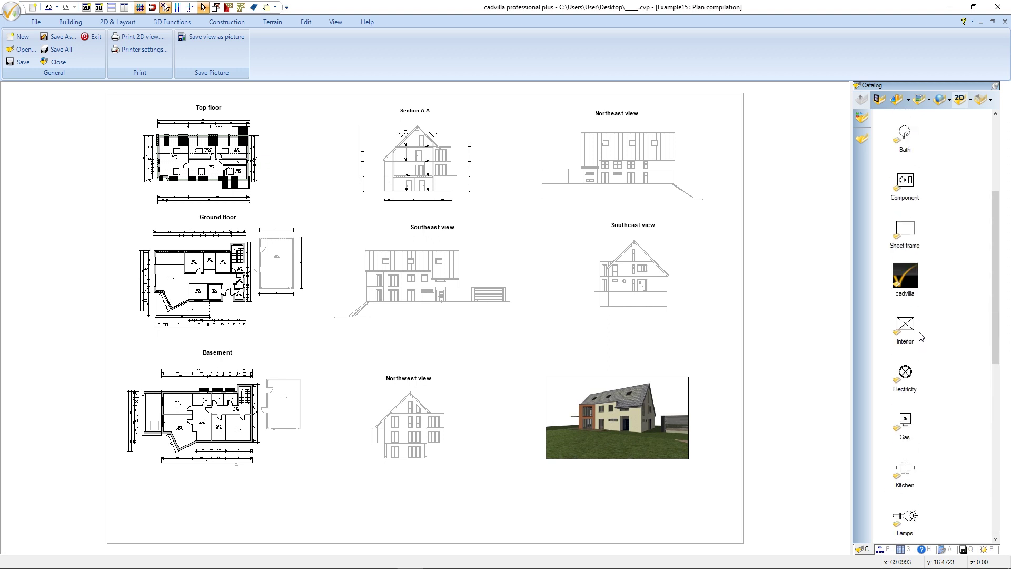
{"action": "double_click", "coordinate": [906, 302]}
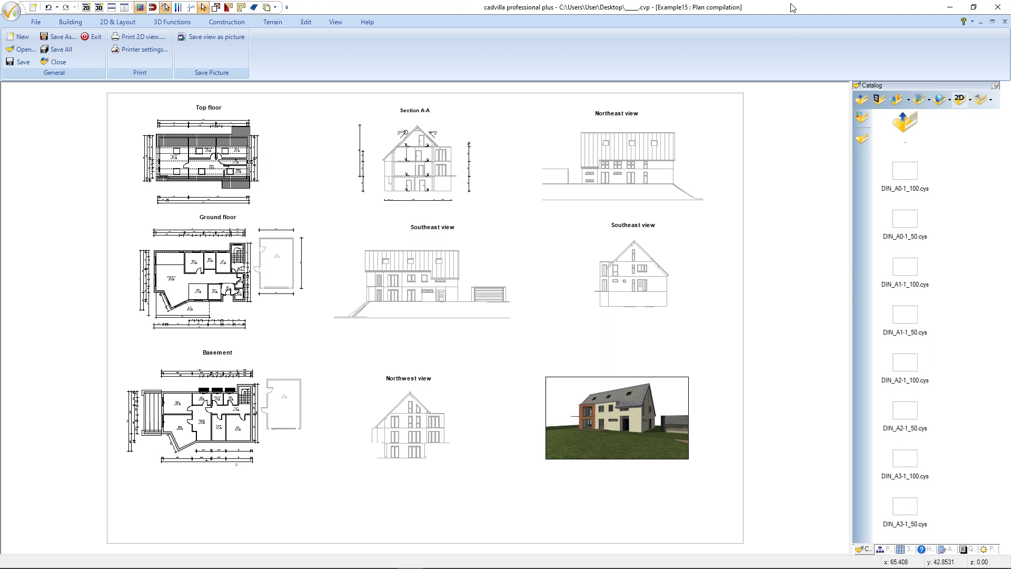
{"action": "scroll", "coordinate": [659, 248], "scroll_direction": "down", "scroll_amount": 2}
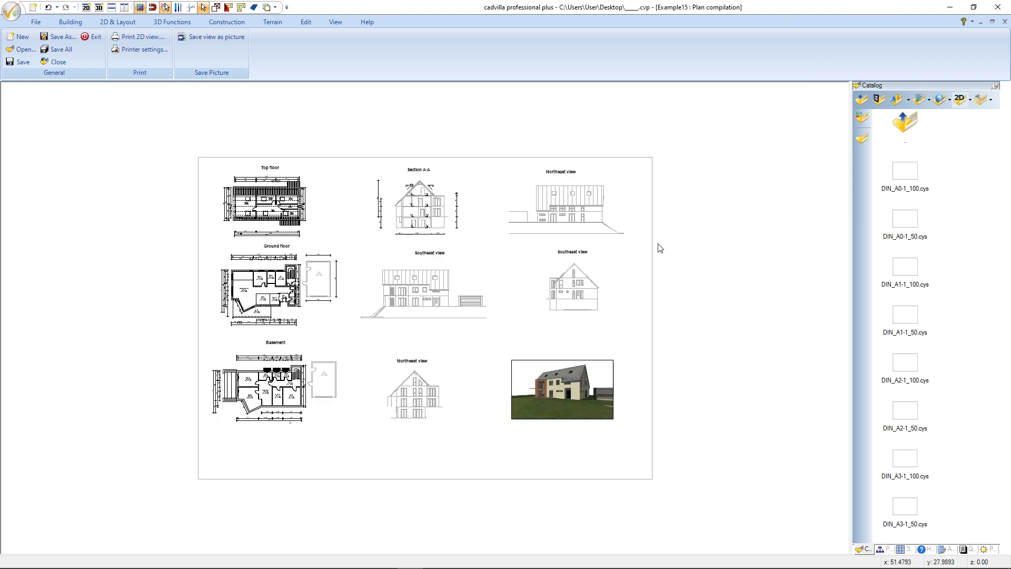
{"action": "left_click", "coordinate": [905, 223]}
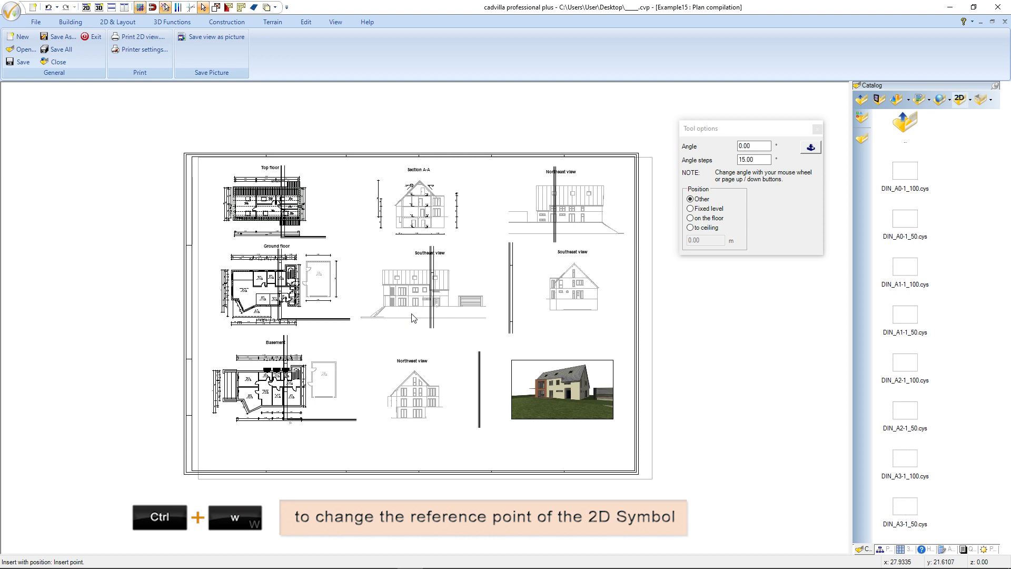
{"action": "key", "text": "ctrl+w"}
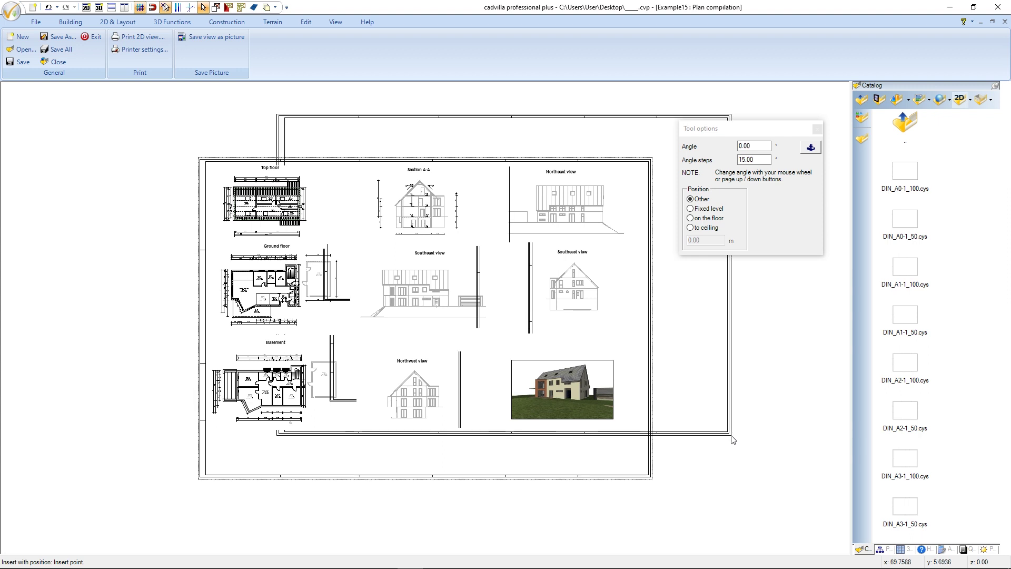
{"action": "key", "text": "Escape"}
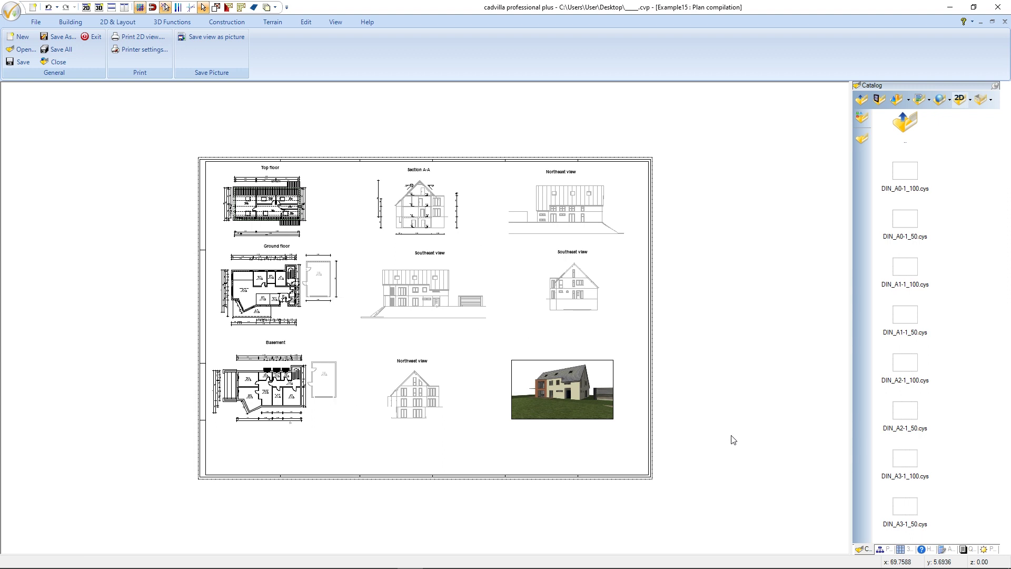
- Leave the sheet frame folder of the 2D catalog and open the folder with title blocks to review the available designs
{"action": "double_click", "coordinate": [906, 122]}
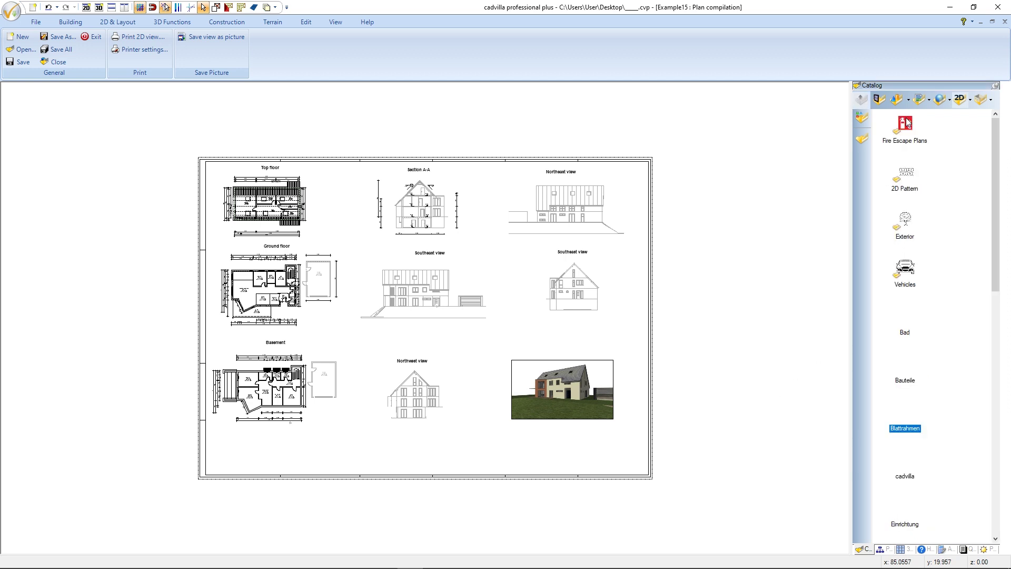
{"action": "scroll", "coordinate": [912, 299], "scroll_direction": "down", "scroll_amount": 6}
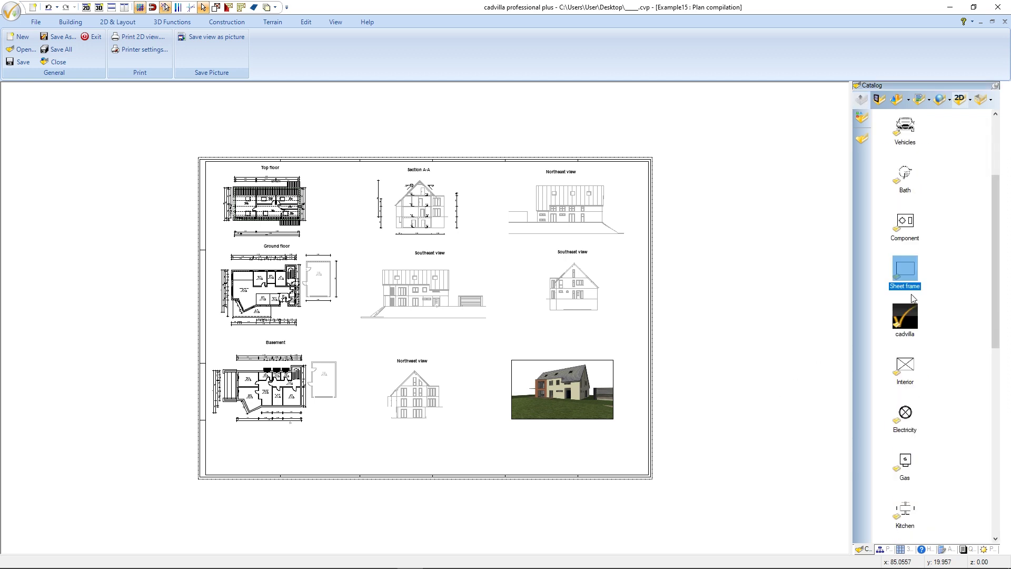
{"action": "key", "text": "Return"}
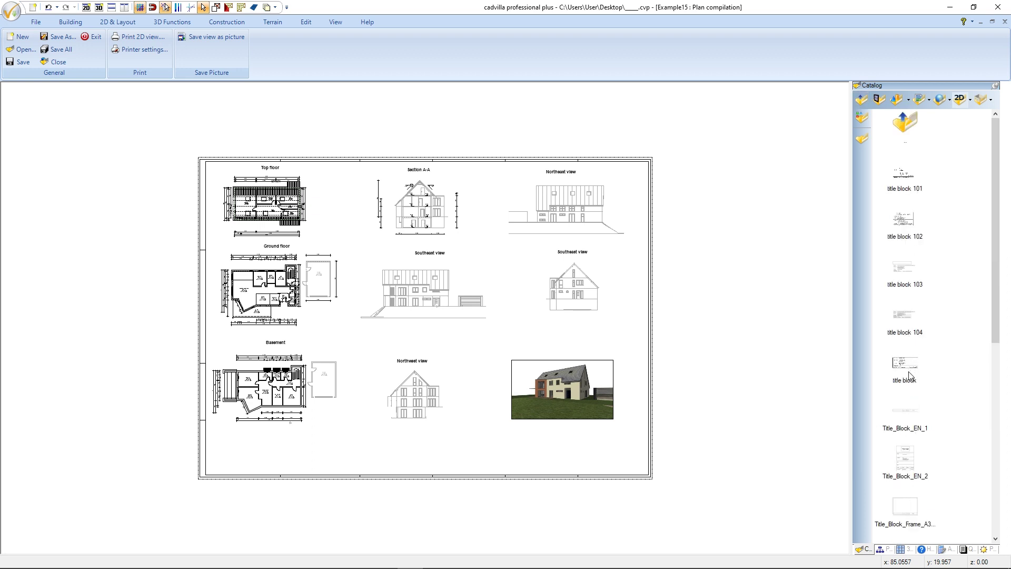
{"action": "scroll", "coordinate": [909, 376], "scroll_direction": "down", "scroll_amount": 5}
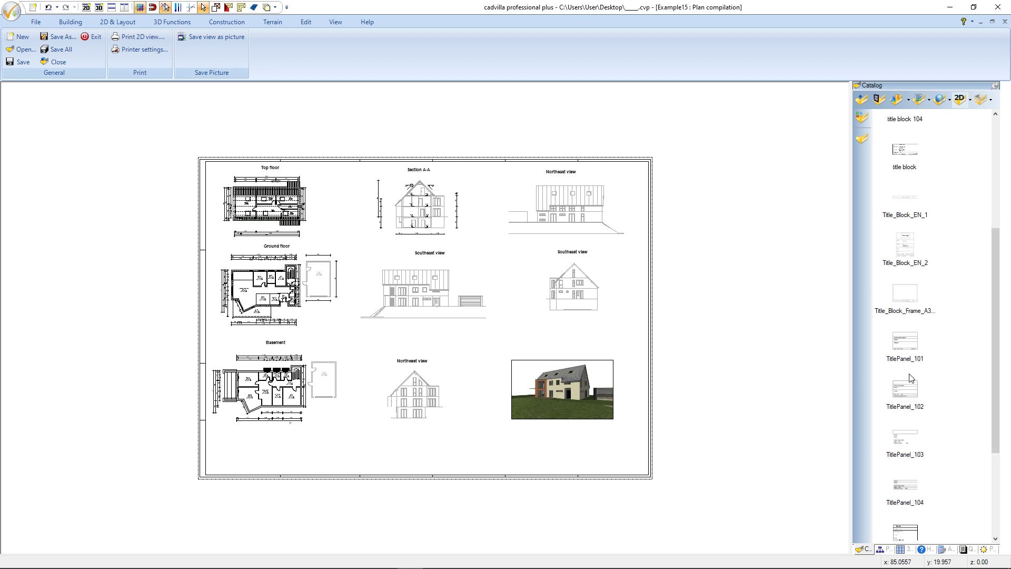
{"action": "scroll", "coordinate": [910, 376], "scroll_direction": "up", "scroll_amount": 5}
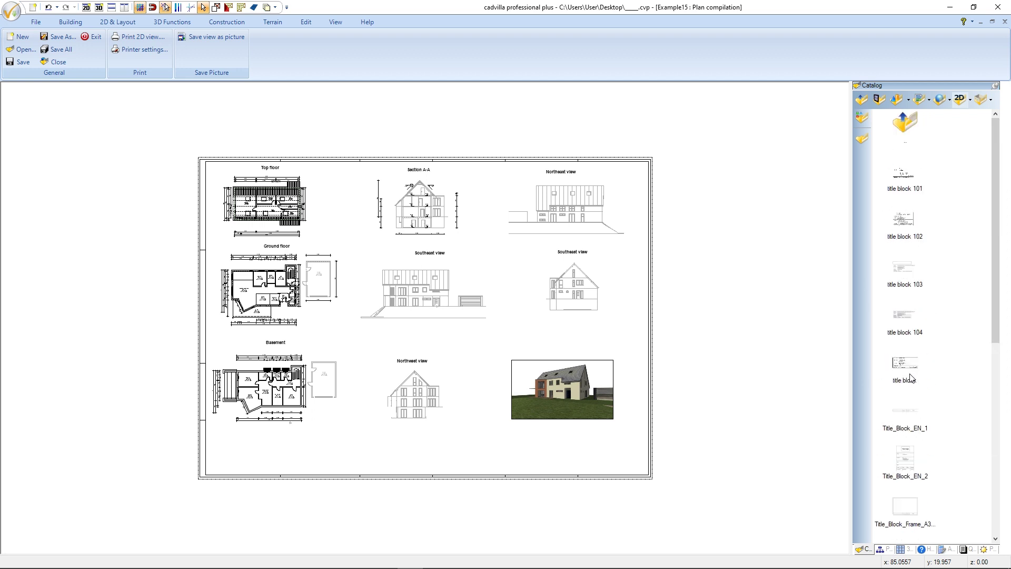
- Insert the "title block" symbol into the lower-right inner corner of the sheet frame, changing its reference point to fit the corner
{"action": "left_click", "coordinate": [911, 377]}
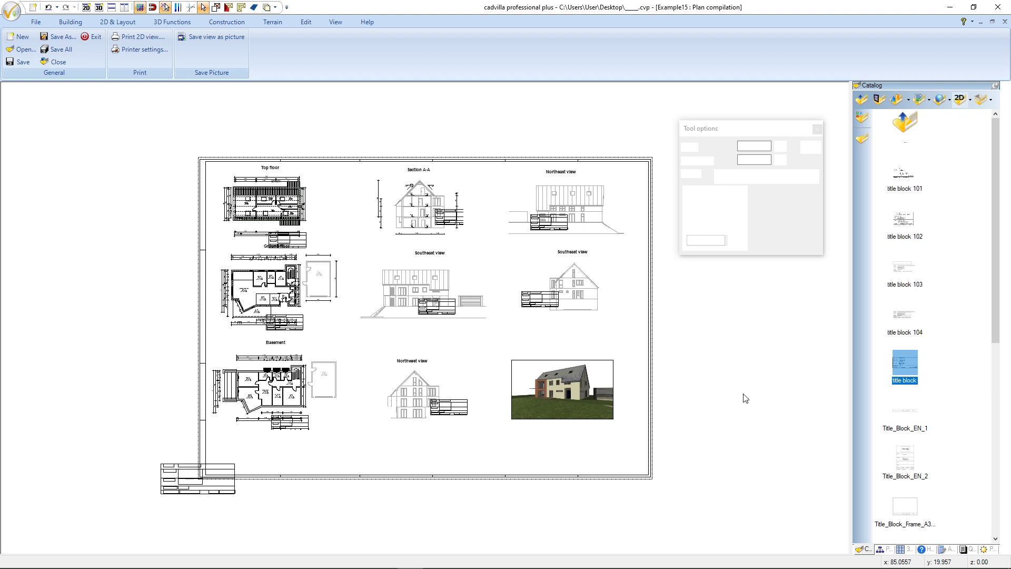
{"action": "key", "text": "ctrl+w"}
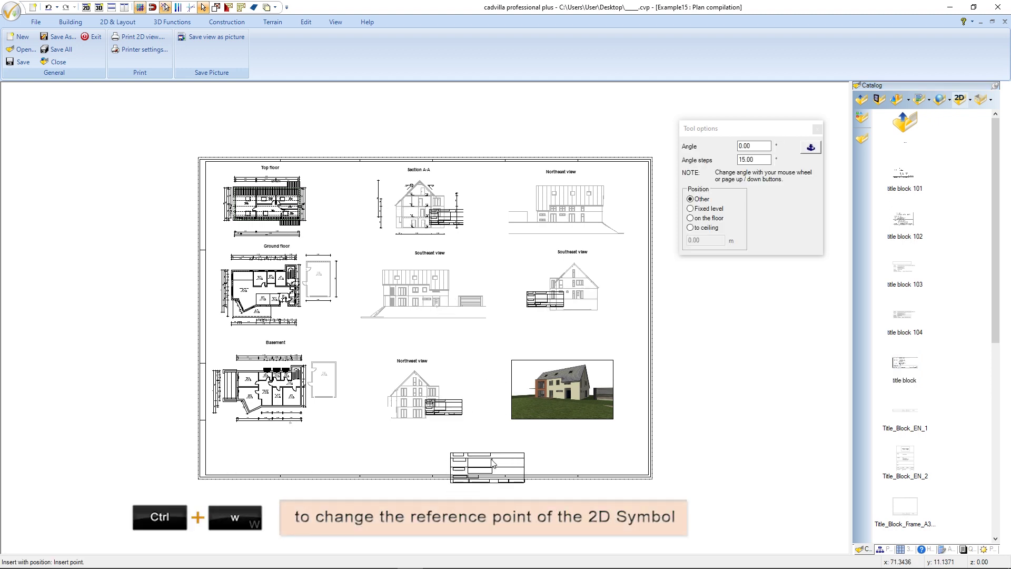
{"action": "key", "text": "ctrl+w"}
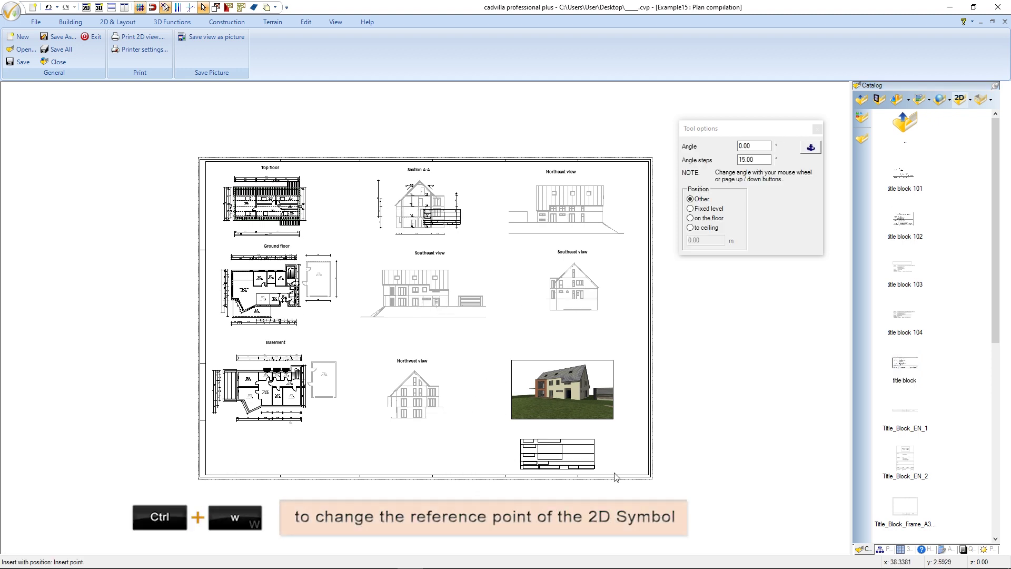
{"action": "left_click", "coordinate": [647, 476]}
{"action": "key", "text": "Escape"}
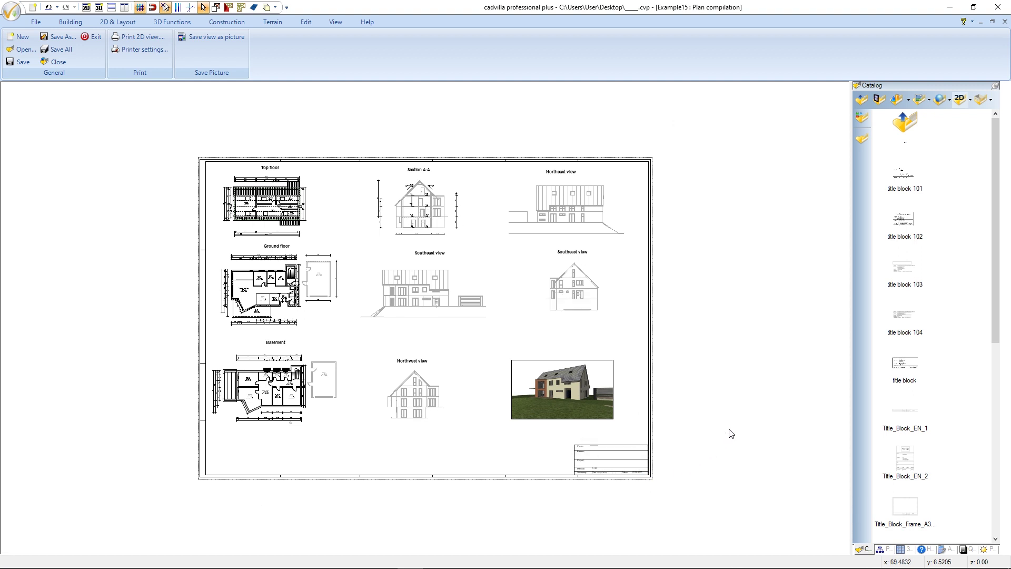
{"action": "key", "text": "Home"}
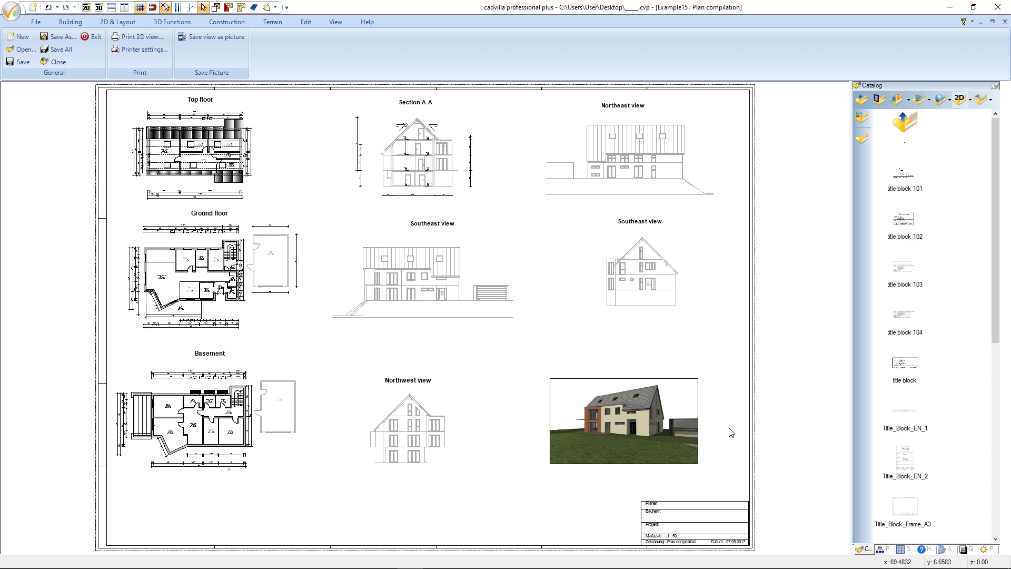
- Show the project structure with its list of views in place of the catalog
{"action": "key", "text": "F4"}
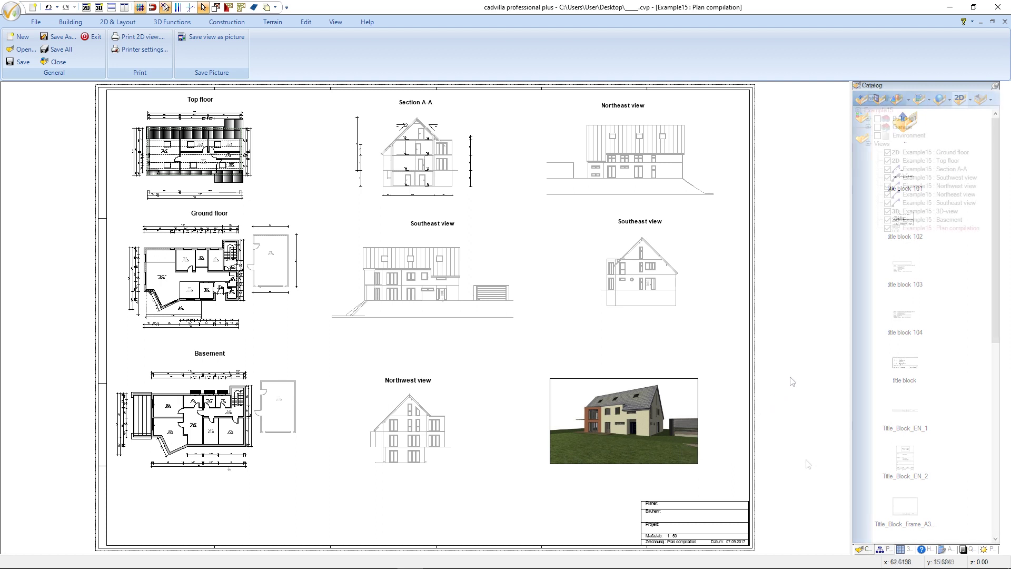